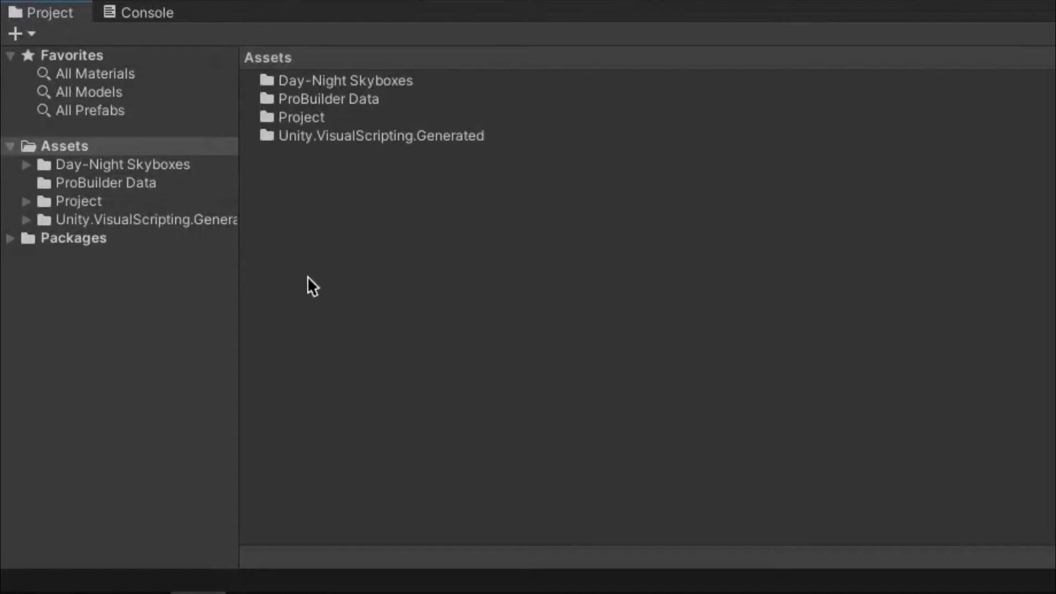
# - Place the crown model from Objects/fbx/others into the ColorMaterial scene and frame it
pyautogui.click(26, 202)
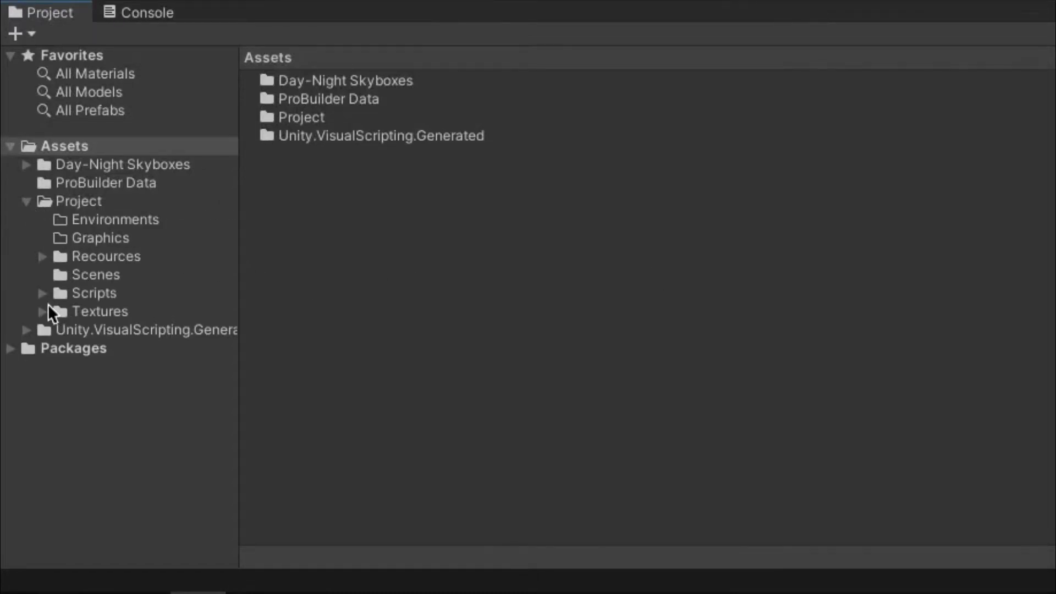
pyautogui.click(41, 257)
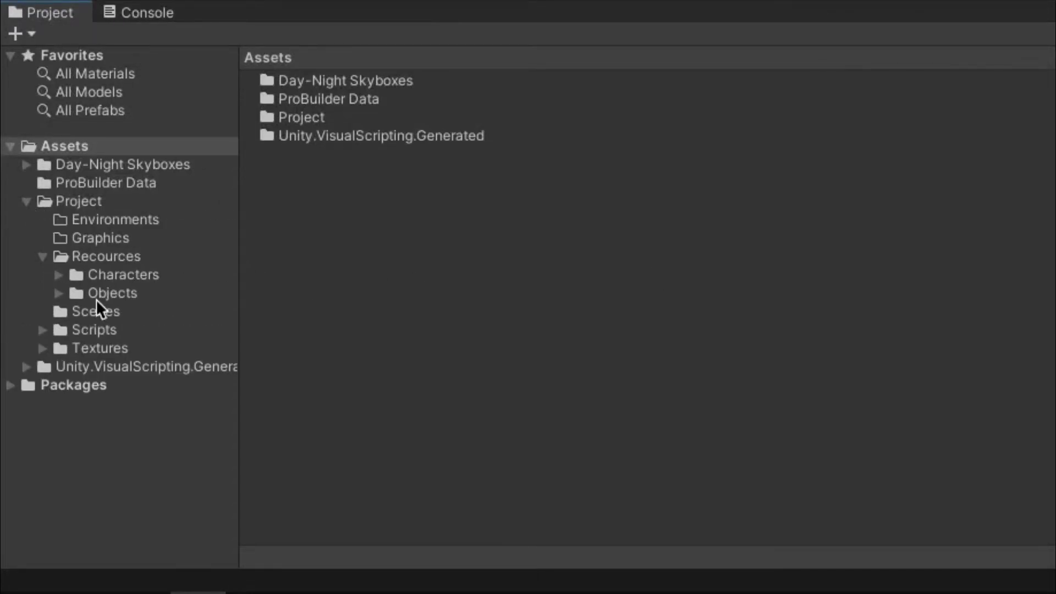
pyautogui.click(68, 292)
pyautogui.click(59, 293)
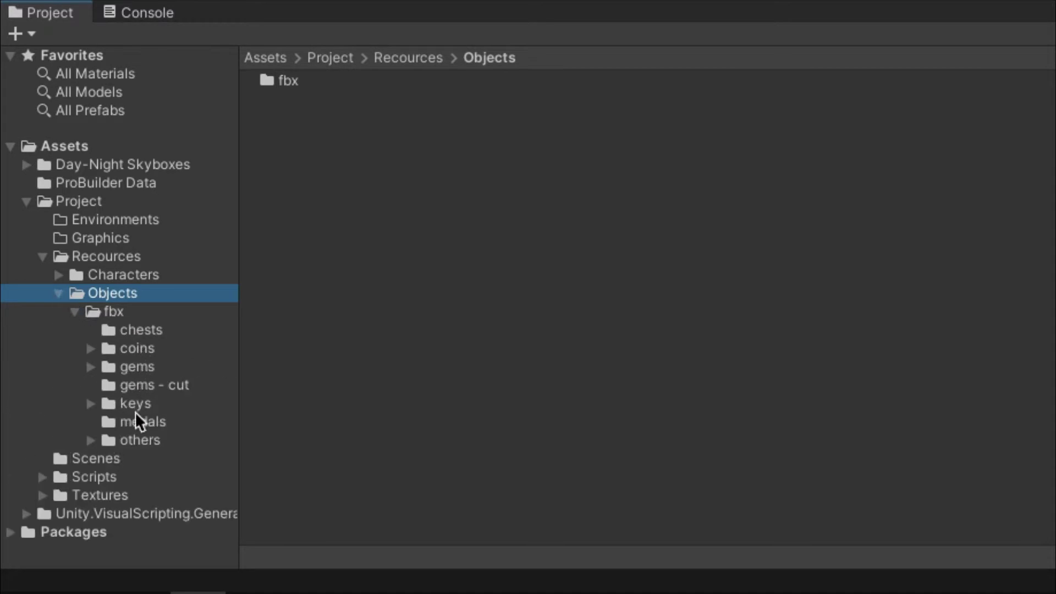
pyautogui.click(139, 439)
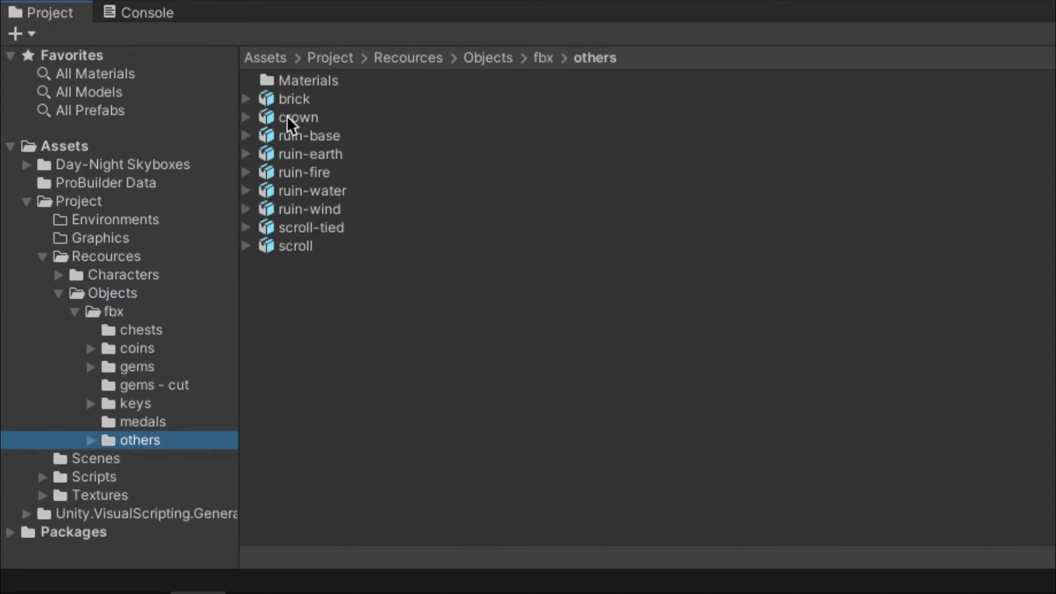
pyautogui.moveTo(287, 118); pyautogui.dragTo(498, 214)
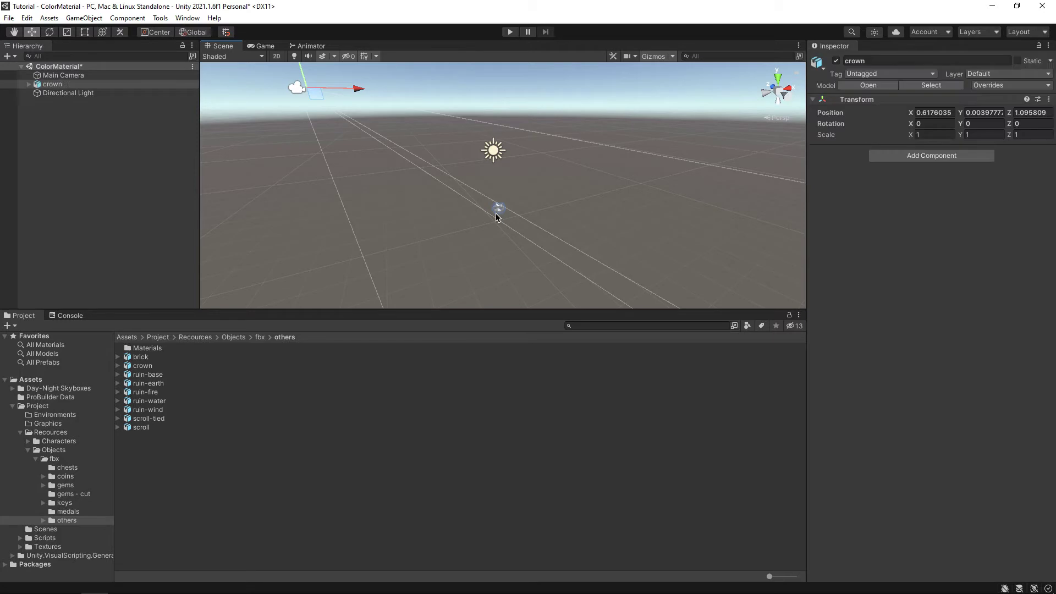
pyautogui.press('f')
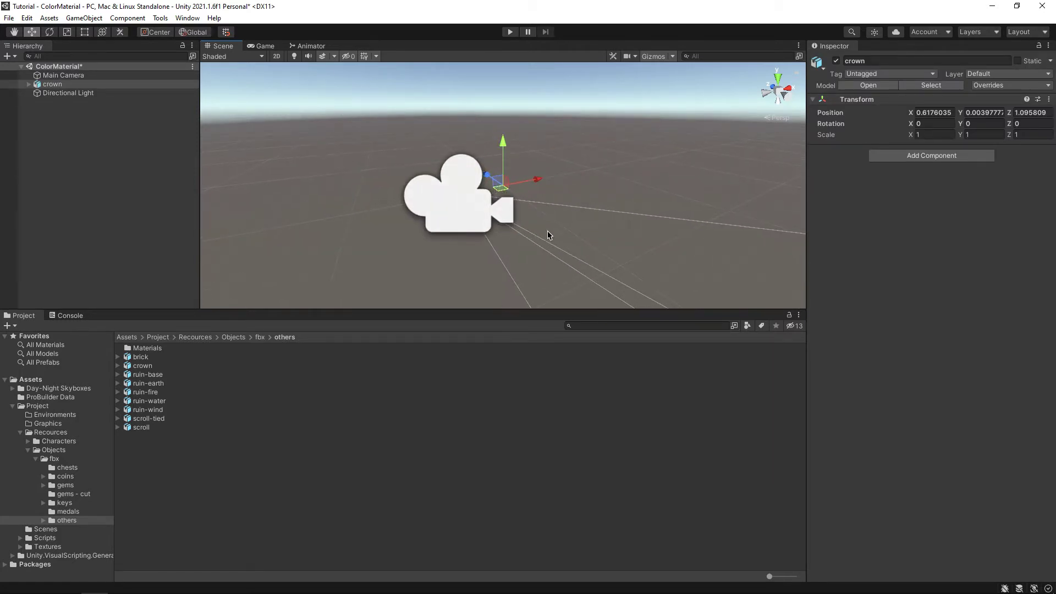
# - Unpack the crown prefab completely and expand it to inspect its children
pyautogui.rightClick(56, 86)
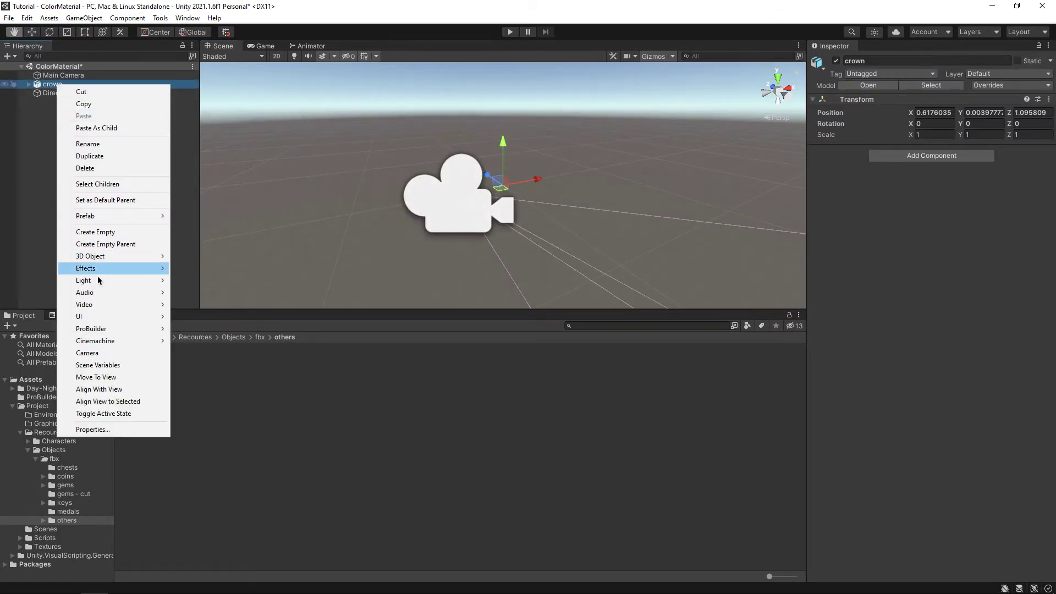
pyautogui.moveTo(99, 215)
pyautogui.click(222, 263)
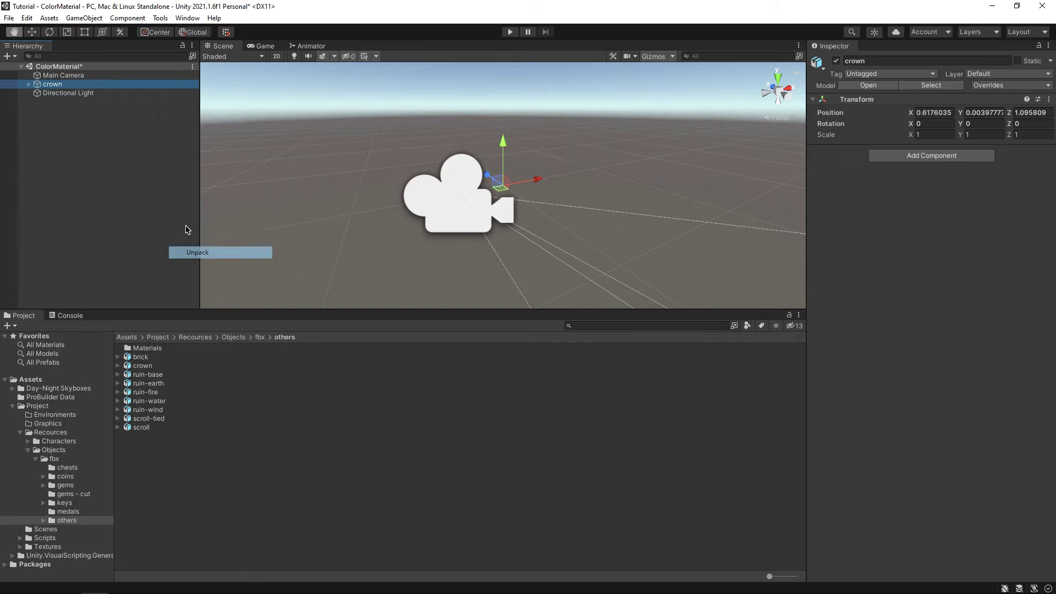
pyautogui.click(29, 84)
pyautogui.click(58, 110)
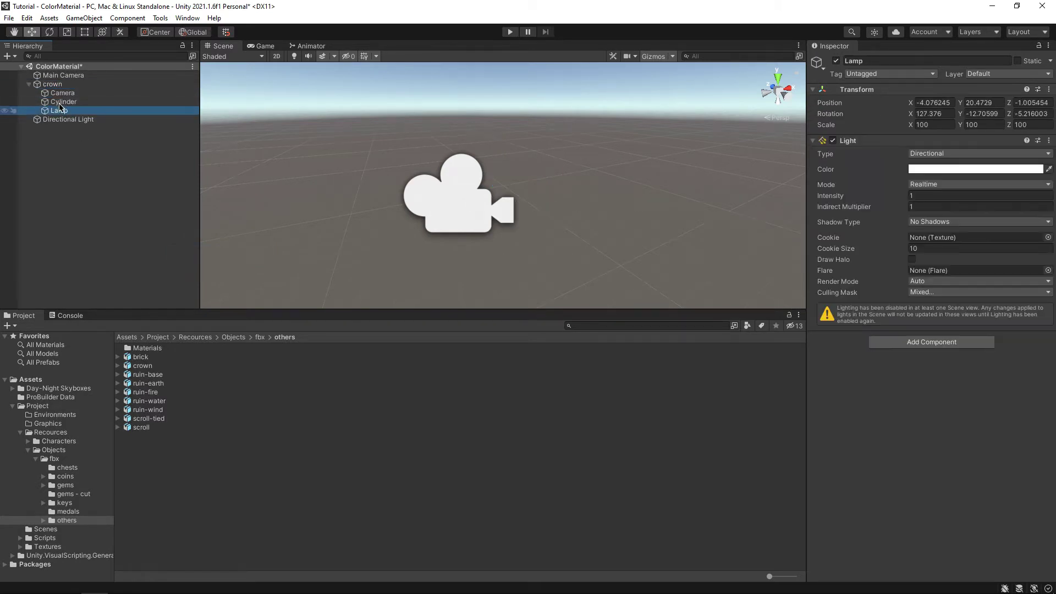
pyautogui.click(57, 101)
pyautogui.click(58, 93)
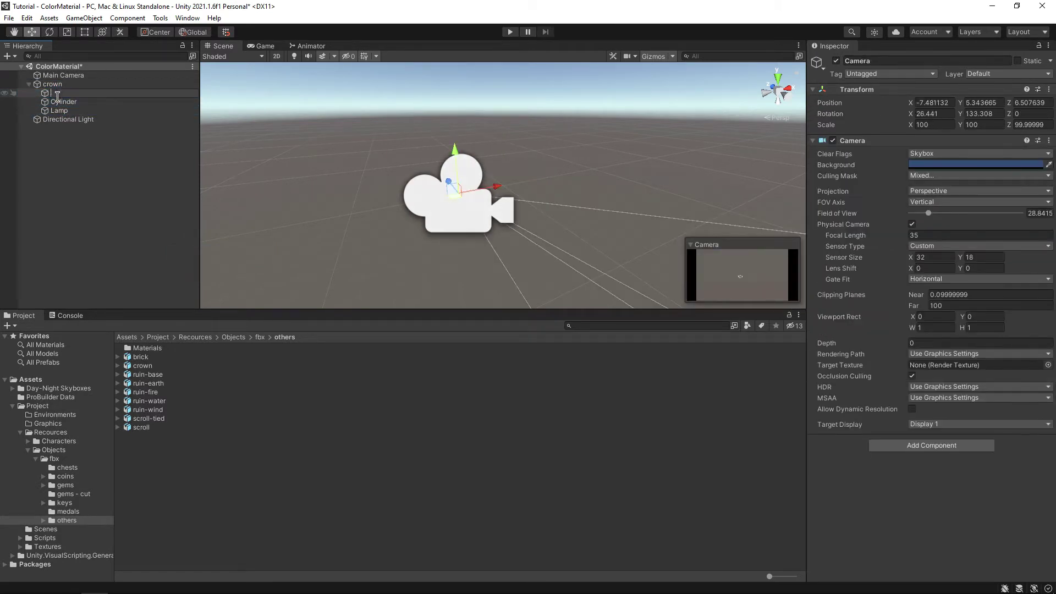
pyautogui.click(59, 103)
# - Delete the crown's Camera and Lamp children, leaving only the Cylinder mesh in view
pyautogui.press('Delete')
pyautogui.click(59, 101)
pyautogui.click(58, 93)
pyautogui.press('Delete')
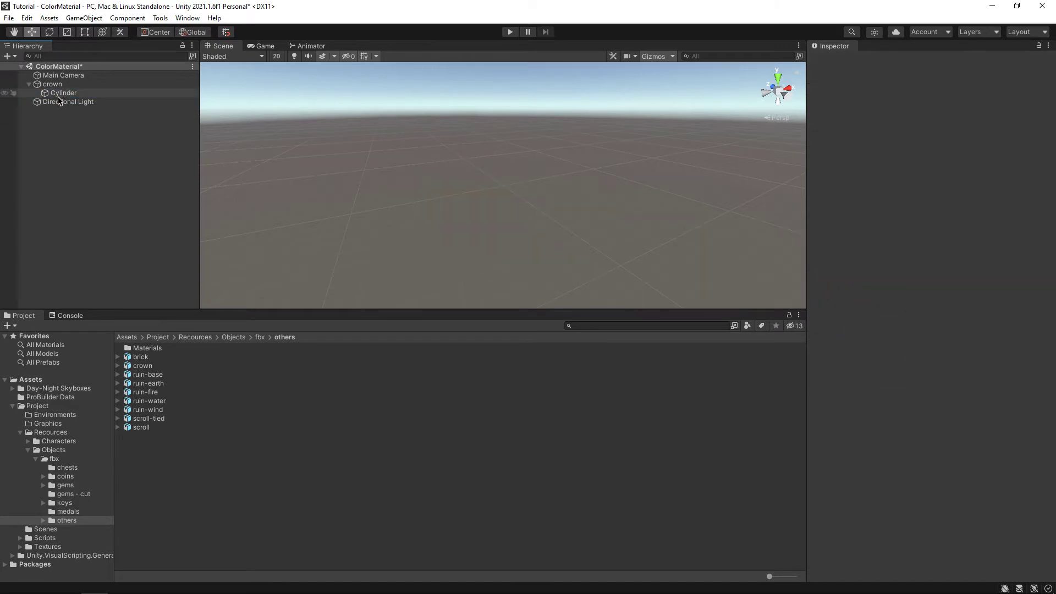
pyautogui.click(59, 93)
pyautogui.press('f')
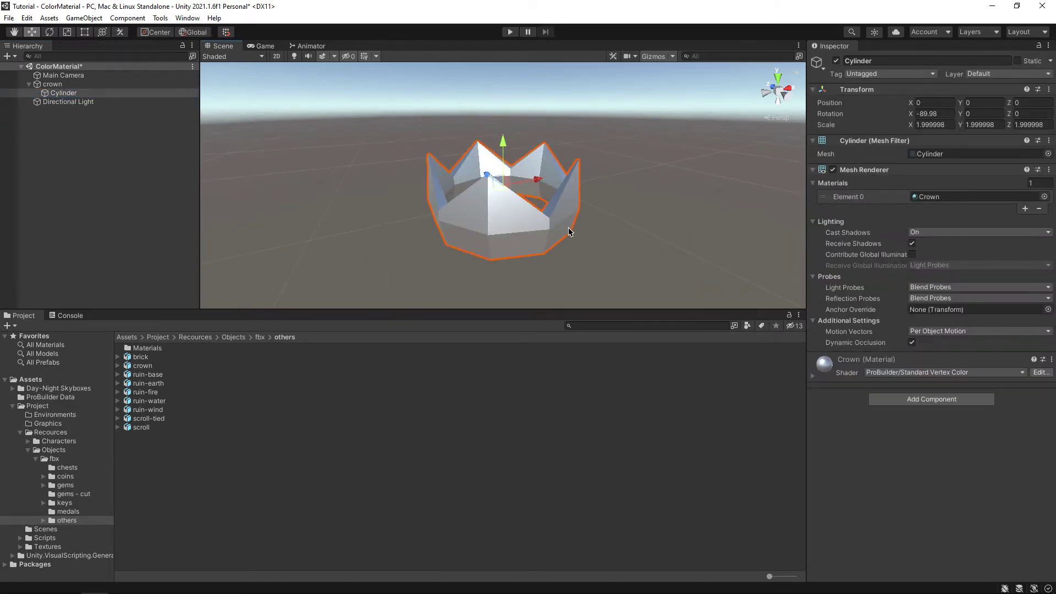
pyautogui.scroll(-5, 569, 227)
pyautogui.moveTo(569, 227); pyautogui.dragTo(459, 169, button='middle')
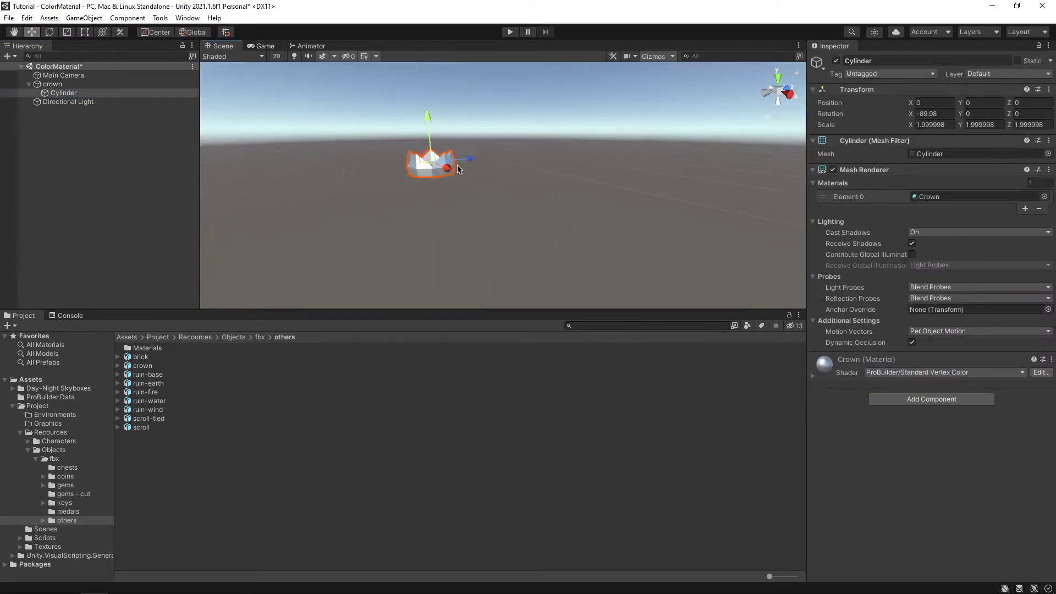
pyautogui.keyDown('alt'); pyautogui.moveTo(459, 169); pyautogui.dragTo(344, 213); pyautogui.keyUp('alt')
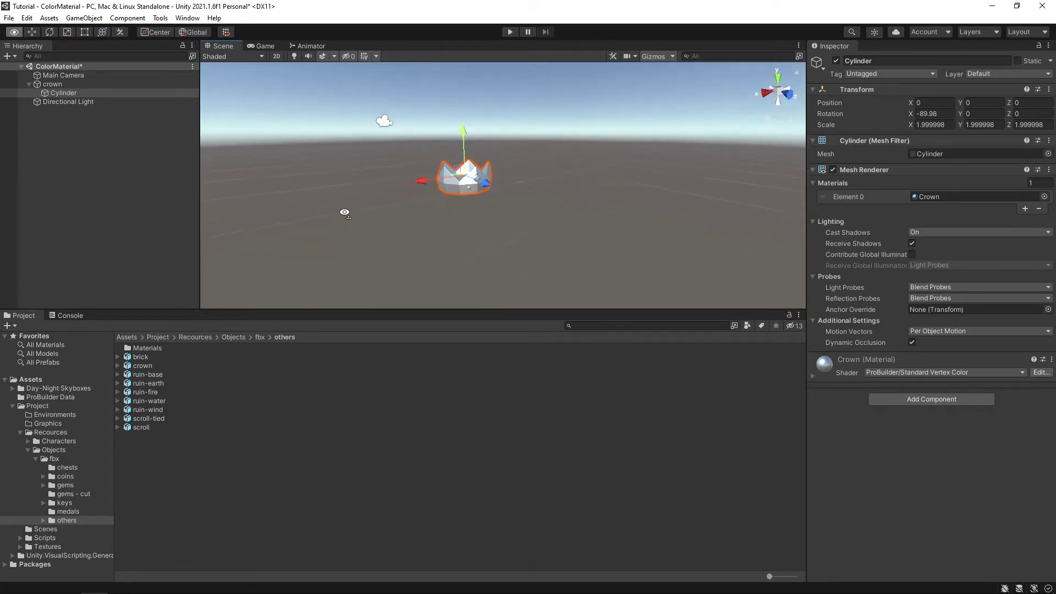
pyautogui.scroll(3, 336, 212)
pyautogui.scroll(2, 319, 210)
# - Create a new material named Crown in the others folder
pyautogui.rightClick(176, 465)
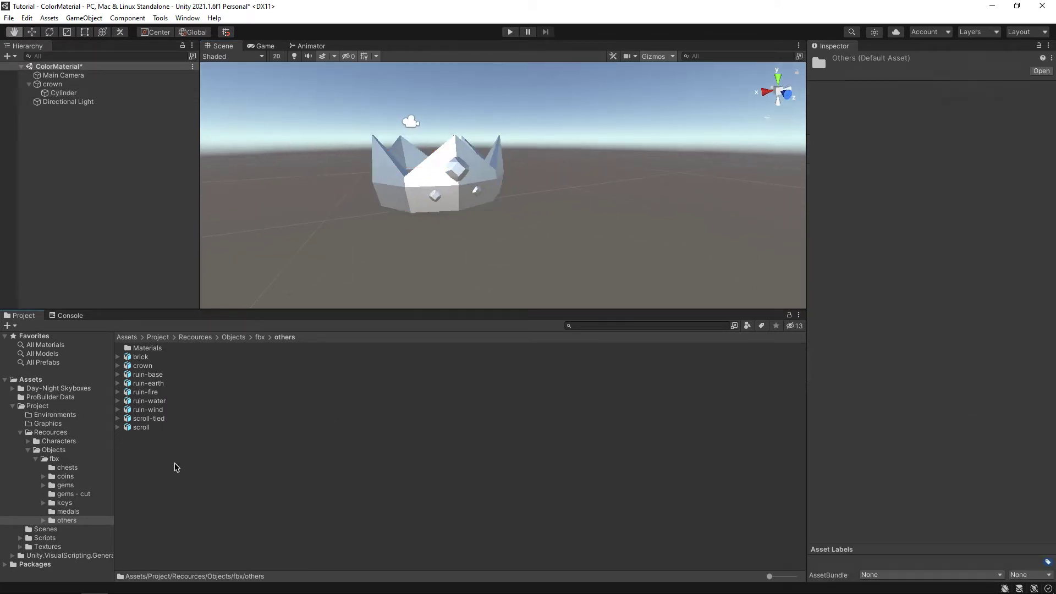
pyautogui.moveTo(278, 200)
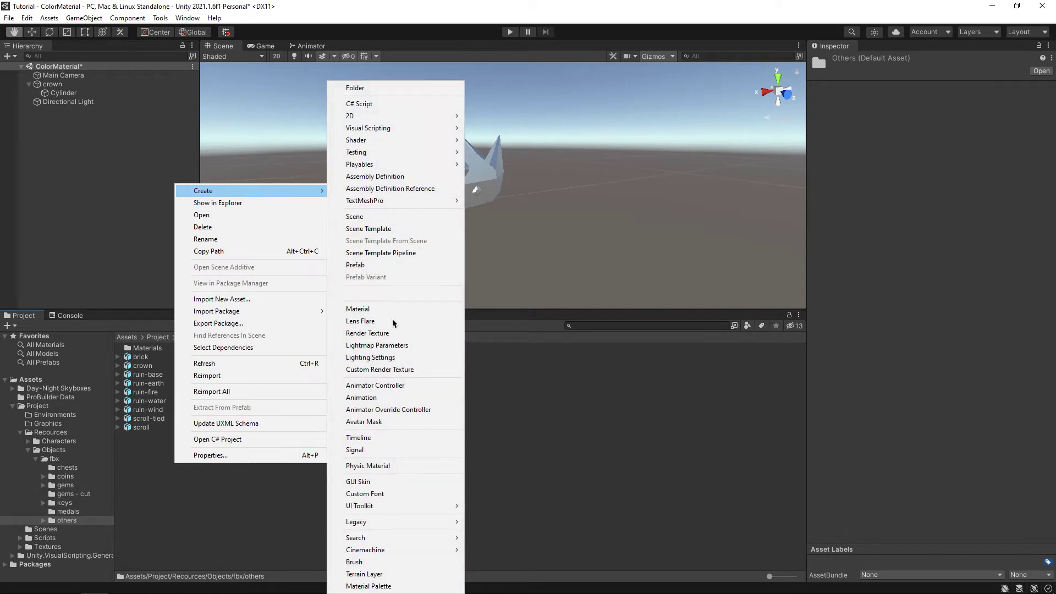
pyautogui.click(368, 309)
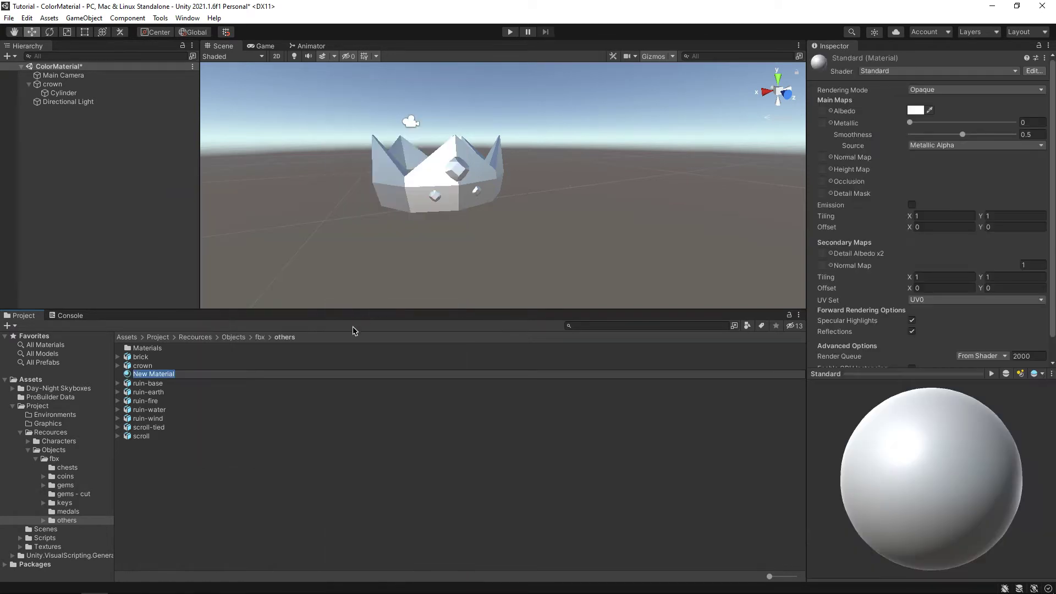
pyautogui.write('Crown')
pyautogui.press('Return')
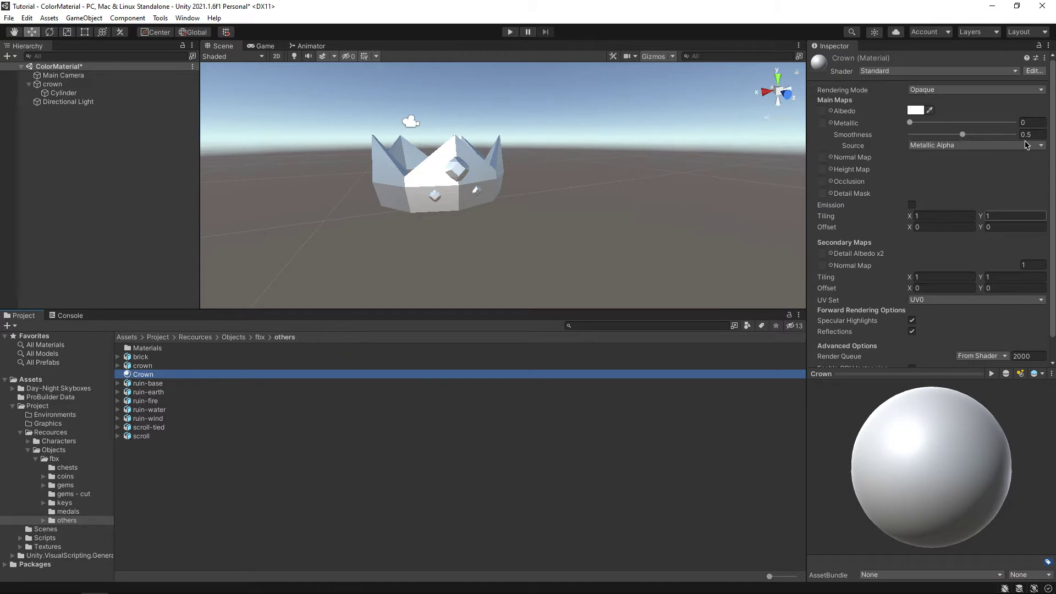
# - Set the Crown material's albedo to saturated yellow and apply it to the crown
pyautogui.click(916, 112)
pyautogui.click(993, 153)
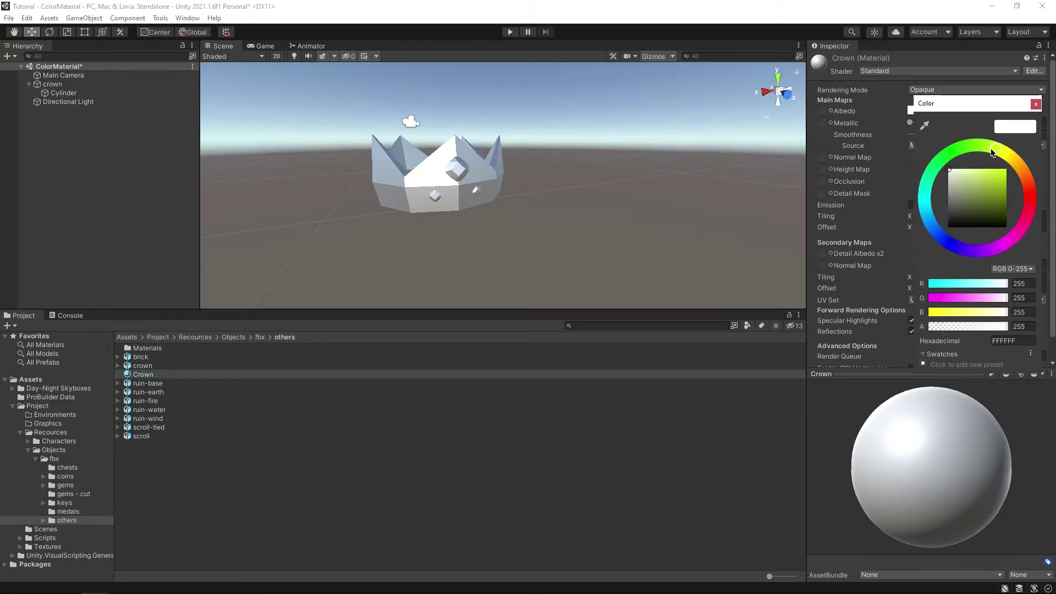
pyautogui.moveTo(1006, 170); pyautogui.dragTo(1016, 169)
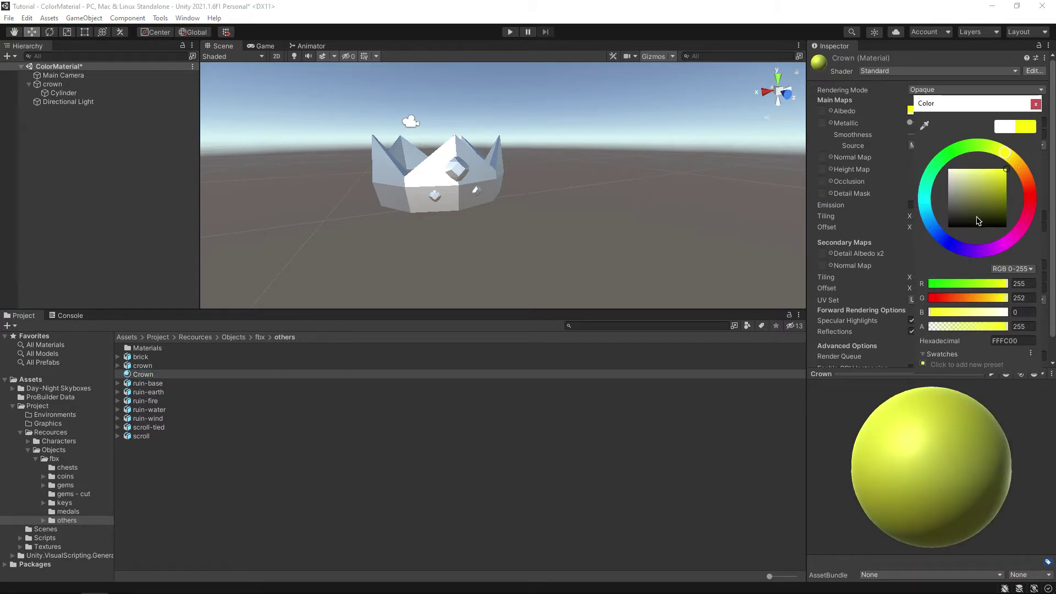
pyautogui.moveTo(154, 378); pyautogui.dragTo(451, 173)
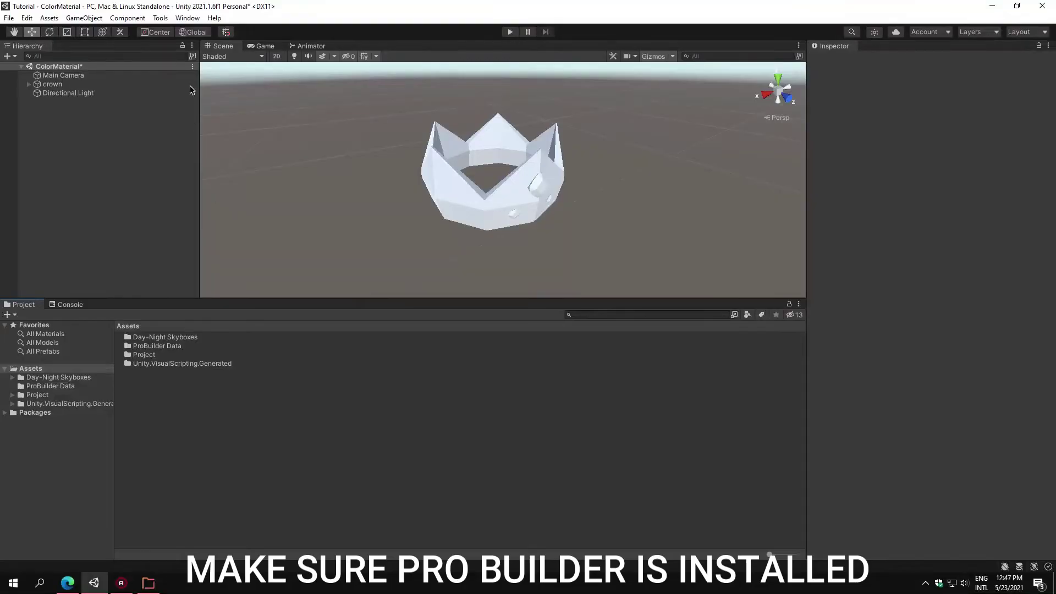
# - Confirm in Package Manager that ProBuilder 5.0.3 is installed, then close the window
pyautogui.click(187, 18)
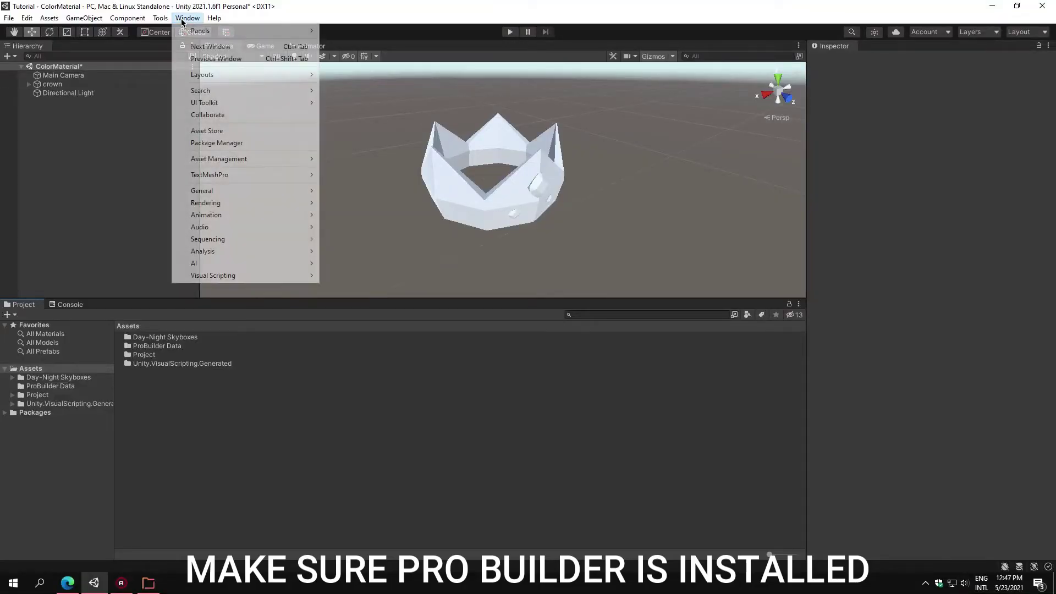
pyautogui.click(232, 144)
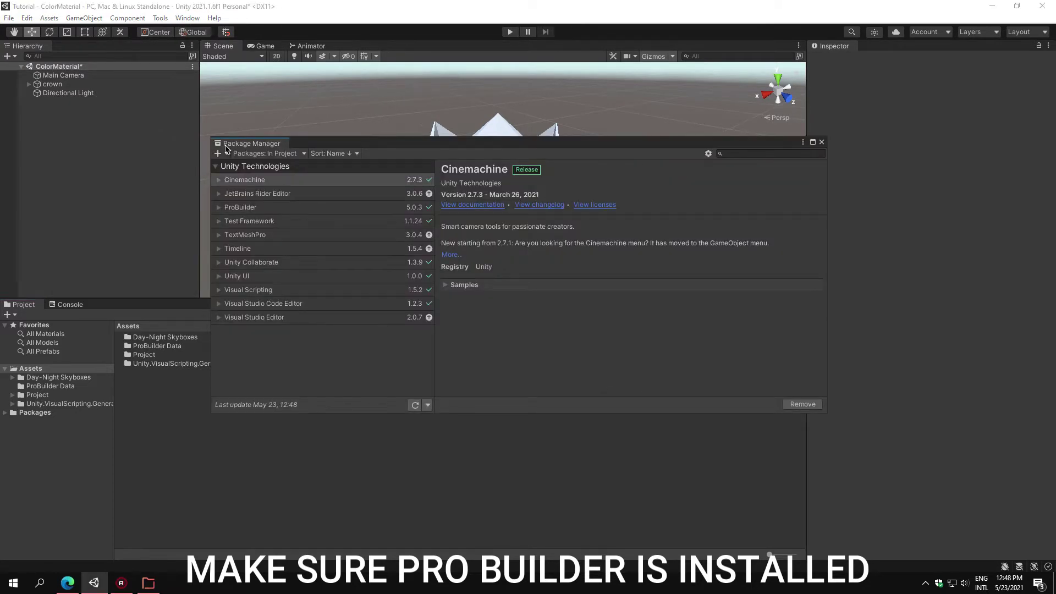
pyautogui.click(290, 215)
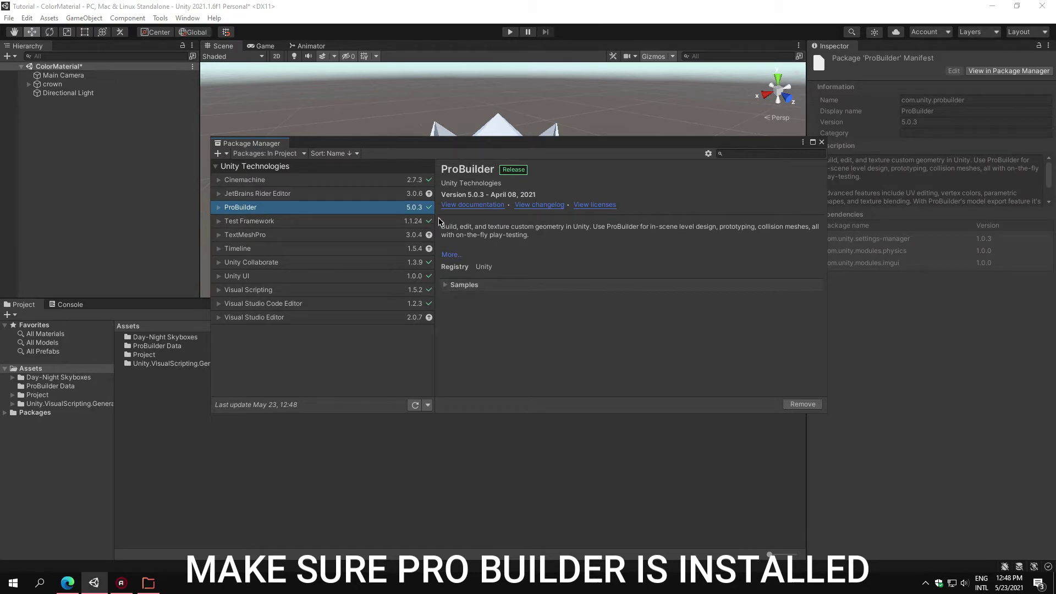
pyautogui.moveTo(445, 225); pyautogui.dragTo(549, 230)
pyautogui.click(594, 230)
pyautogui.click(821, 142)
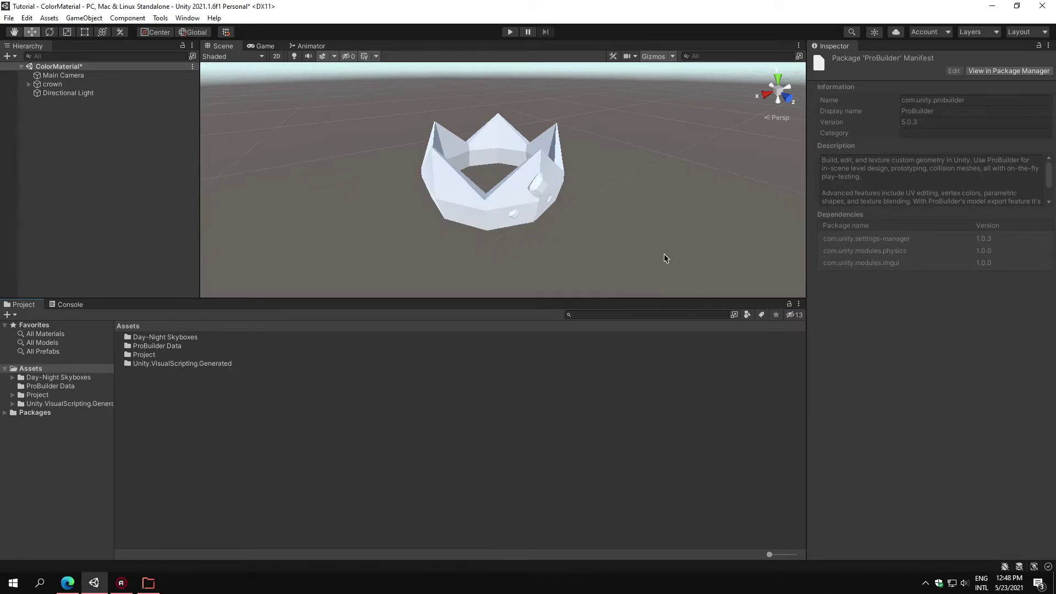
pyautogui.click(189, 18)
# - Dock the ProBuilder window beside the Inspector and ProBuilderize the crown's Cylinder
pyautogui.moveTo(170, 31)
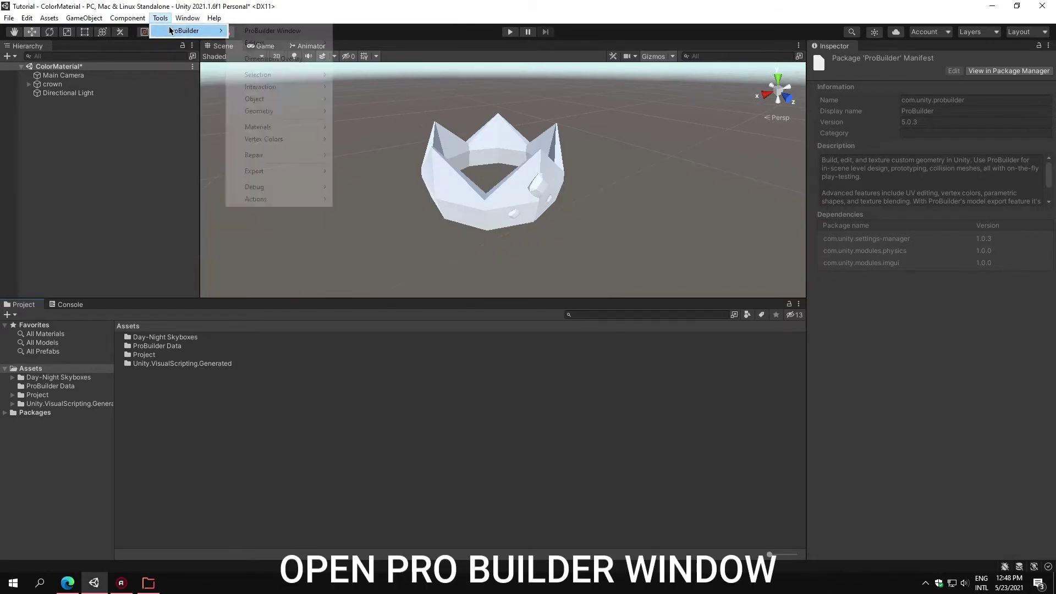
pyautogui.click(275, 31)
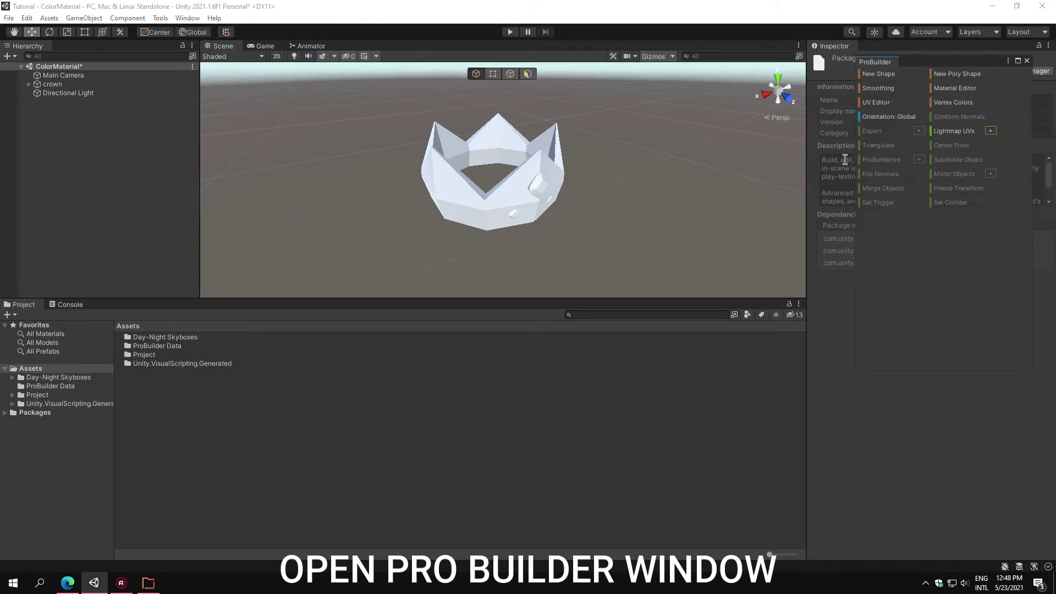
pyautogui.moveTo(883, 51); pyautogui.dragTo(884, 49)
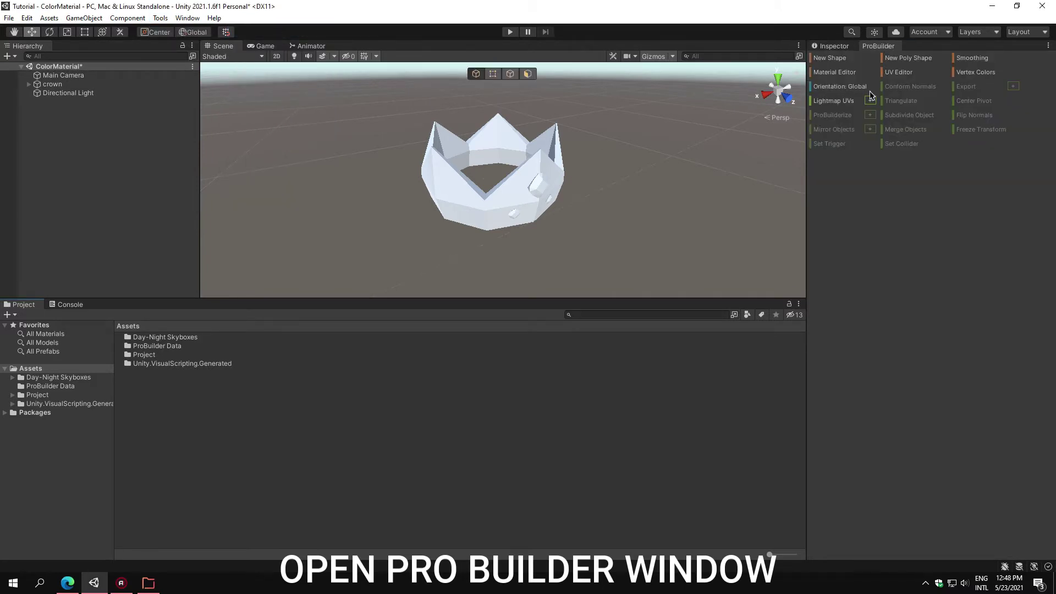
pyautogui.click(531, 194)
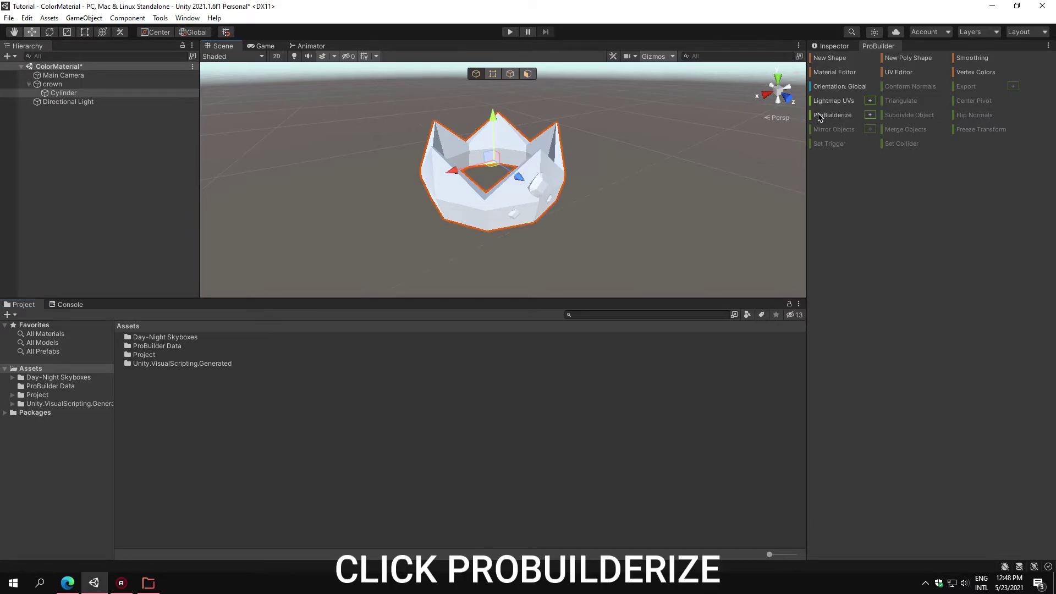
pyautogui.click(819, 117)
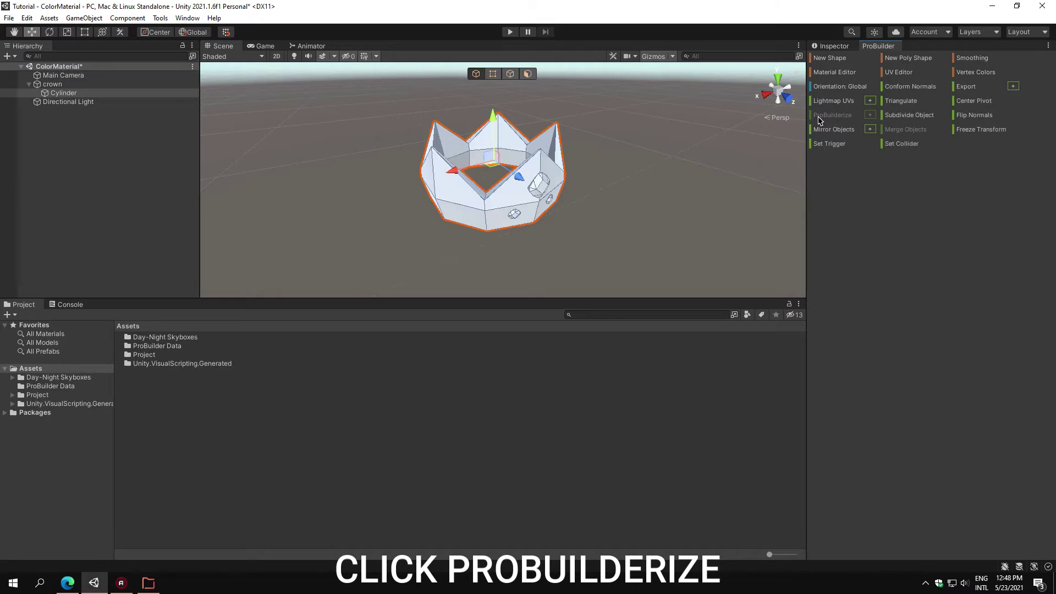
pyautogui.moveTo(554, 212)
pyautogui.keyDown('alt'); pyautogui.mouseDown()
pyautogui.moveTo(396, 106)
pyautogui.moveTo(438, 72)
pyautogui.moveTo(380, 80)
pyautogui.moveTo(554, 97)
pyautogui.moveTo(526, 140)
pyautogui.mouseUp(); pyautogui.keyUp('alt')
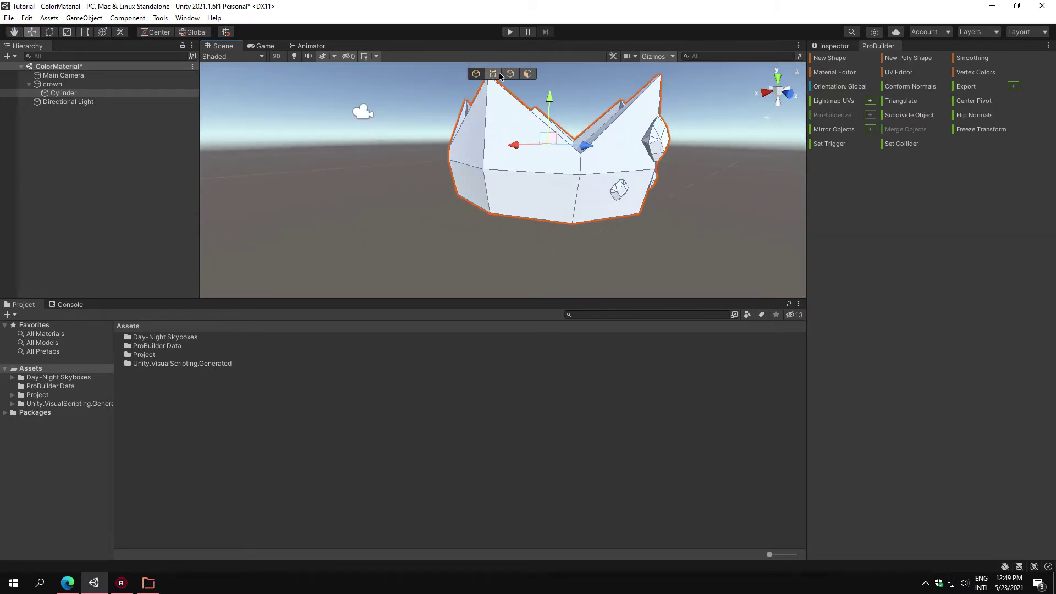
# - Switch to Face selection mode and pick several crown faces from a front view
pyautogui.click(527, 73)
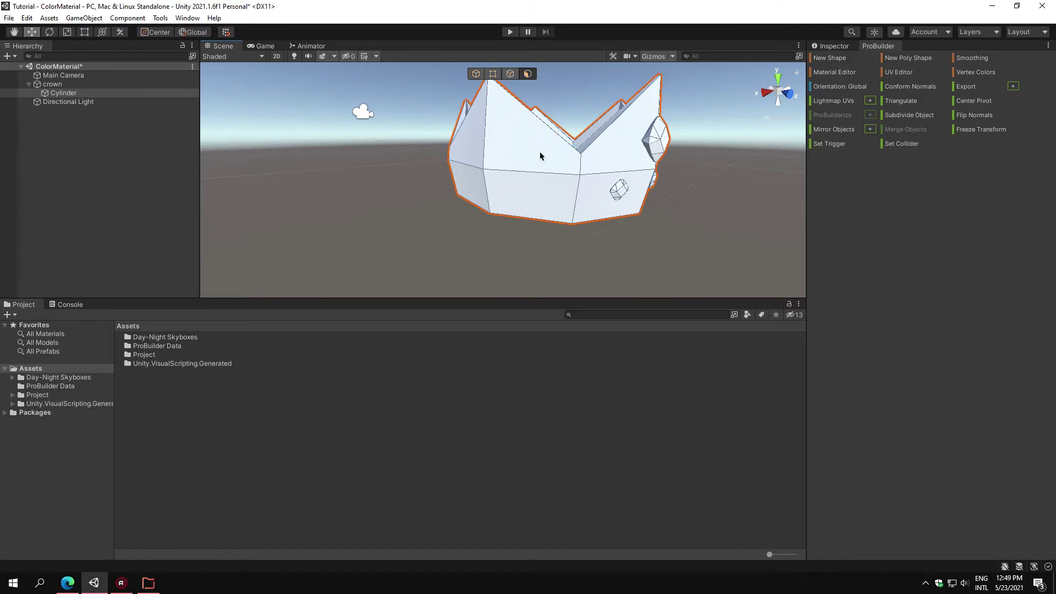
pyautogui.click(543, 156)
pyautogui.click(546, 192)
pyautogui.click(618, 159)
pyautogui.click(619, 198)
pyautogui.moveTo(619, 198)
pyautogui.keyDown('alt'); pyautogui.mouseDown()
pyautogui.moveTo(538, 151)
pyautogui.moveTo(537, 171)
pyautogui.mouseUp(); pyautogui.keyUp('alt')
pyautogui.click(537, 171)
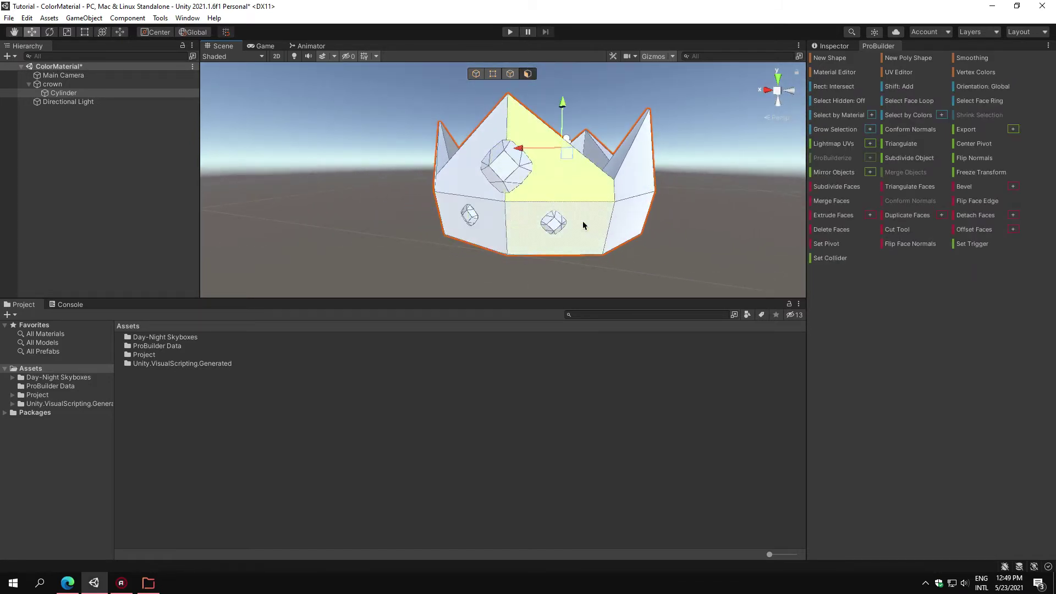
pyautogui.click(582, 220)
pyautogui.click(628, 196)
pyautogui.click(637, 211)
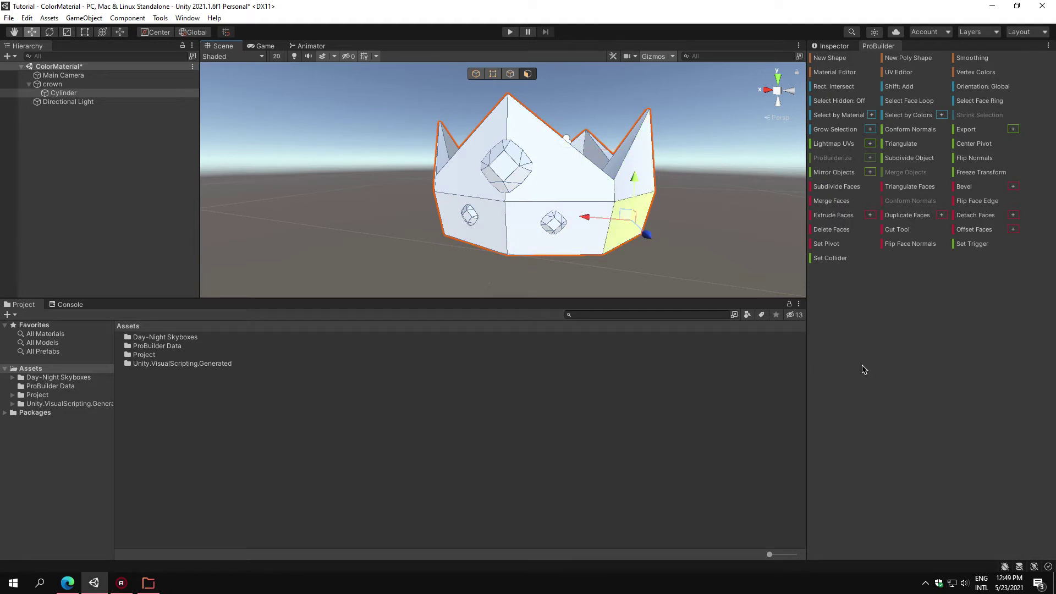
pyautogui.click(46, 396)
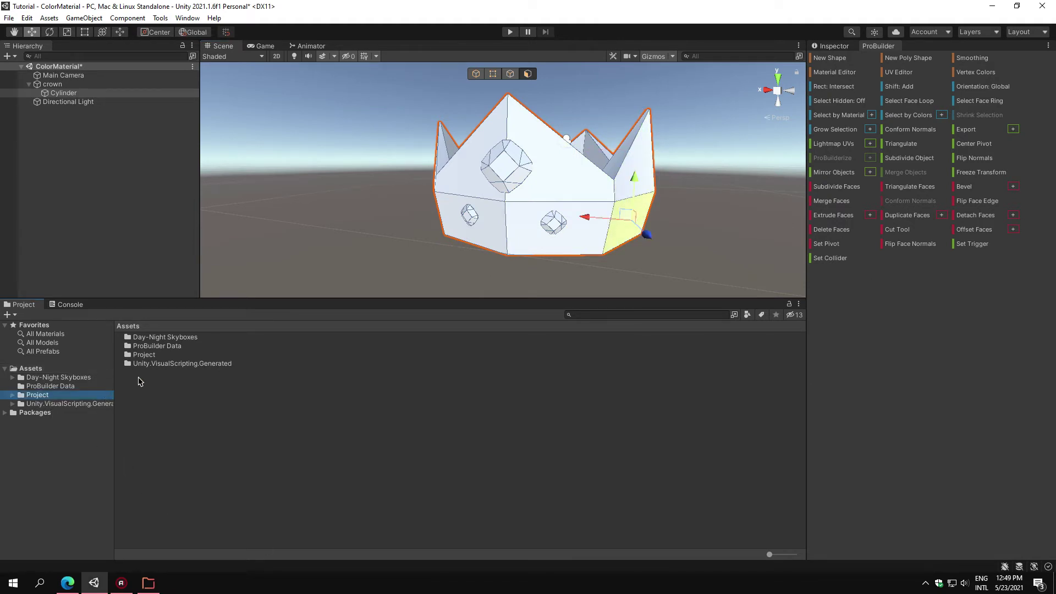
# - Create a material named Crown in Project/Recources/Objects/fbx and show it in the Inspector
pyautogui.doubleClick(142, 354)
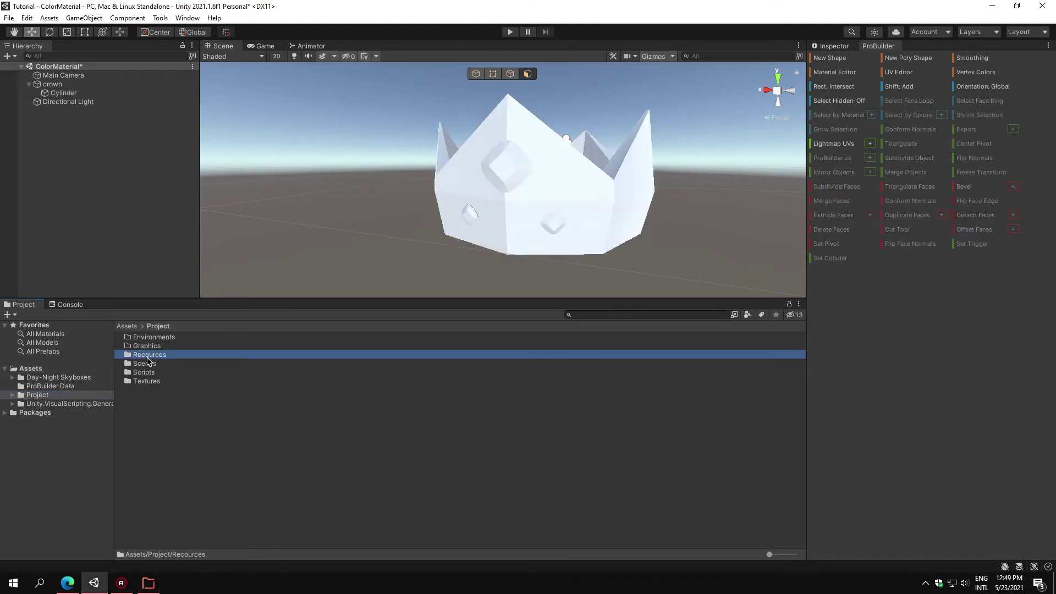
pyautogui.doubleClick(148, 354)
pyautogui.doubleClick(146, 346)
pyautogui.rightClick(148, 414)
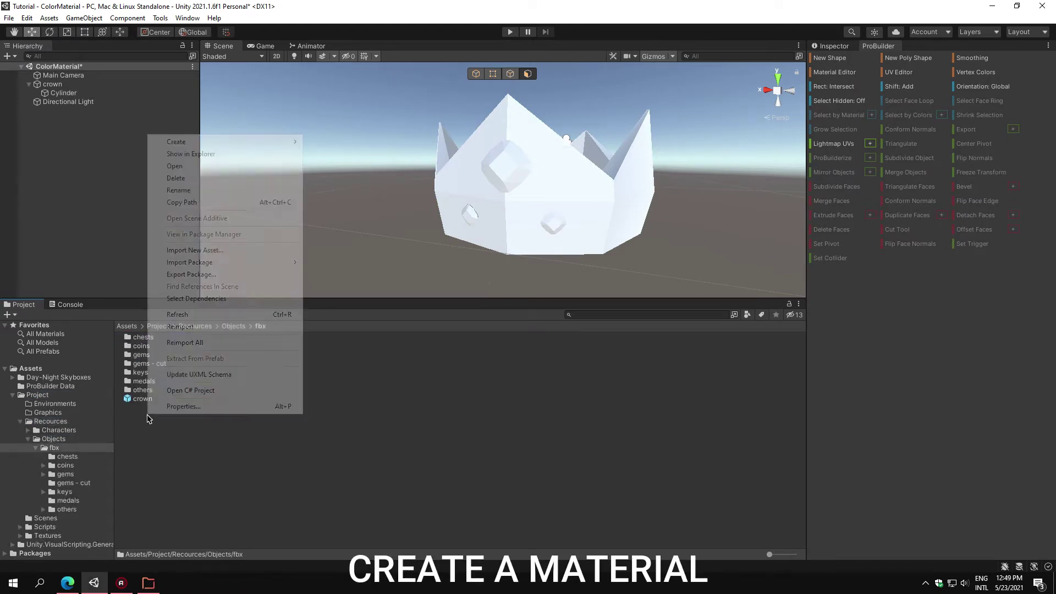
pyautogui.moveTo(231, 142)
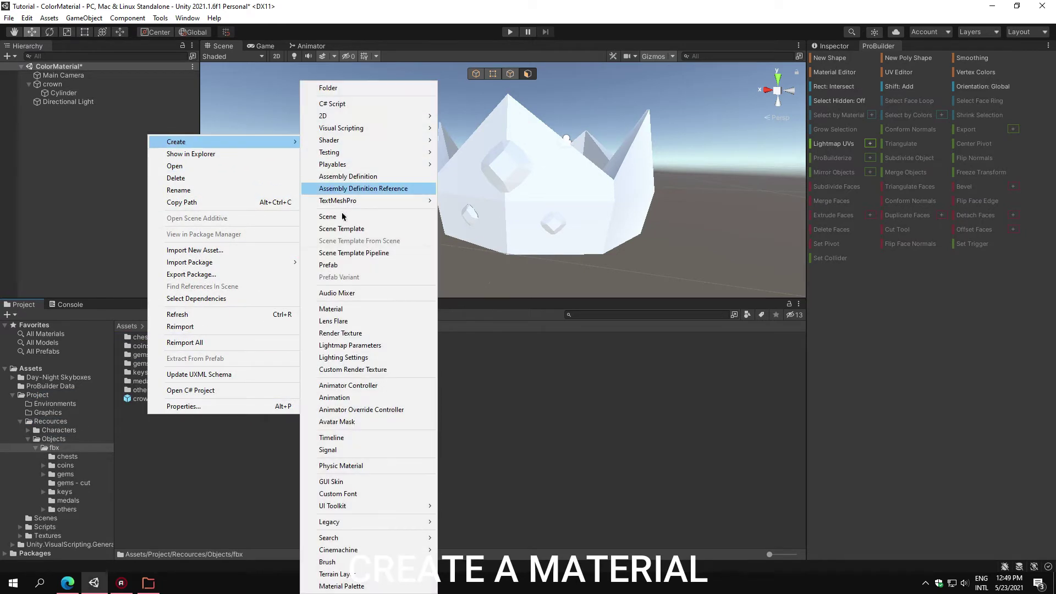
pyautogui.click(352, 309)
pyautogui.write('Crown')
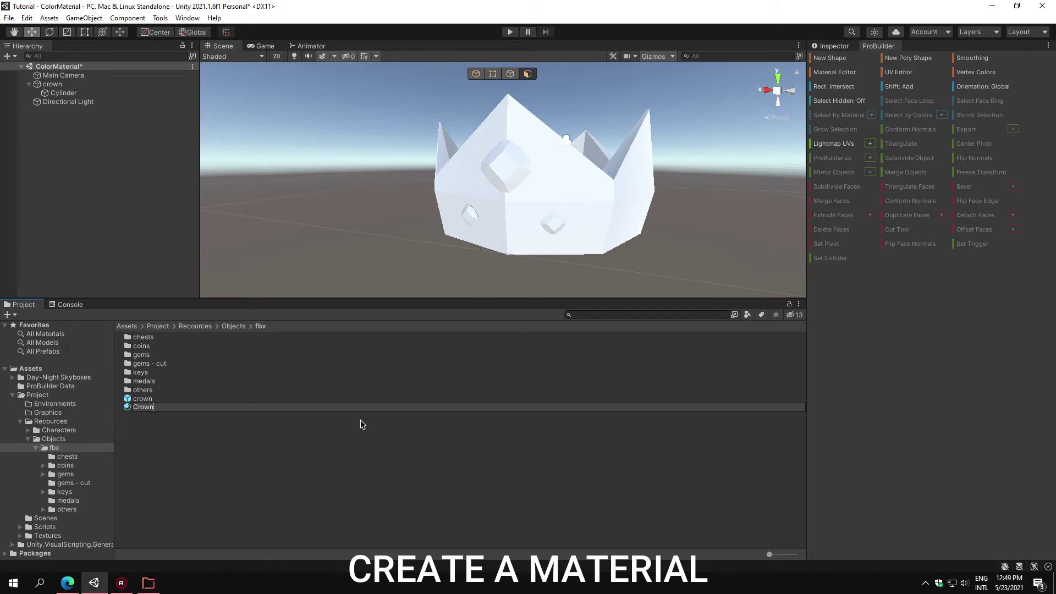
pyautogui.press('Return')
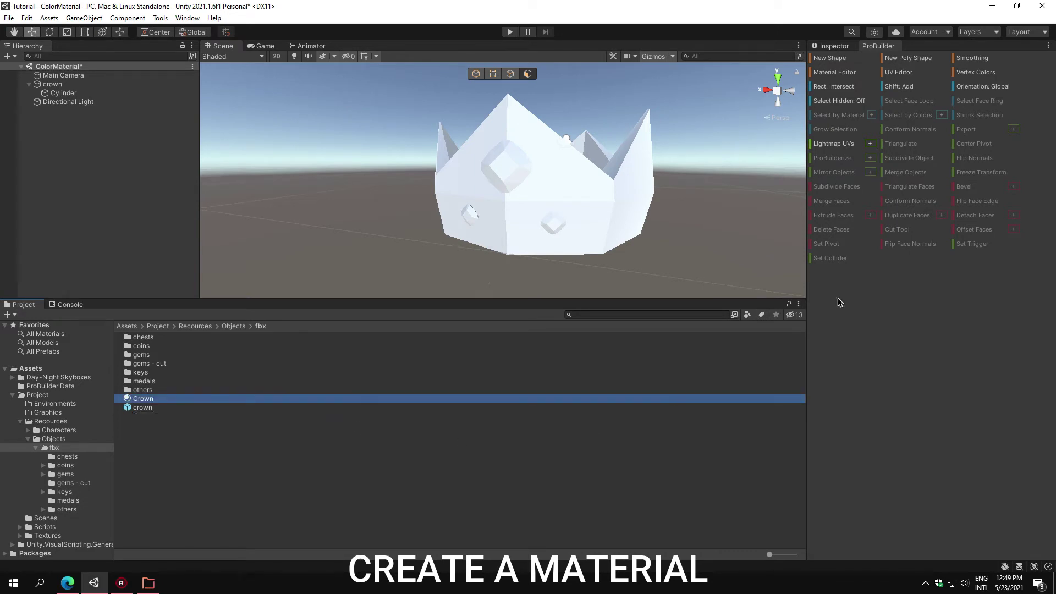
pyautogui.click(850, 46)
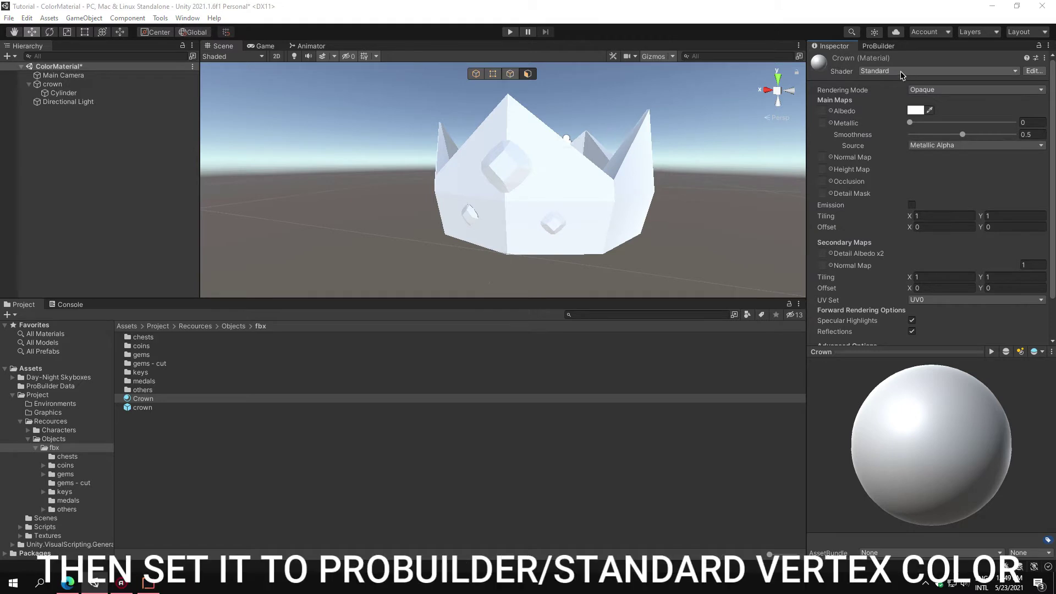
# - Switch the Crown material's shader to ProBuilder/Standard Vertex Color
pyautogui.click(899, 72)
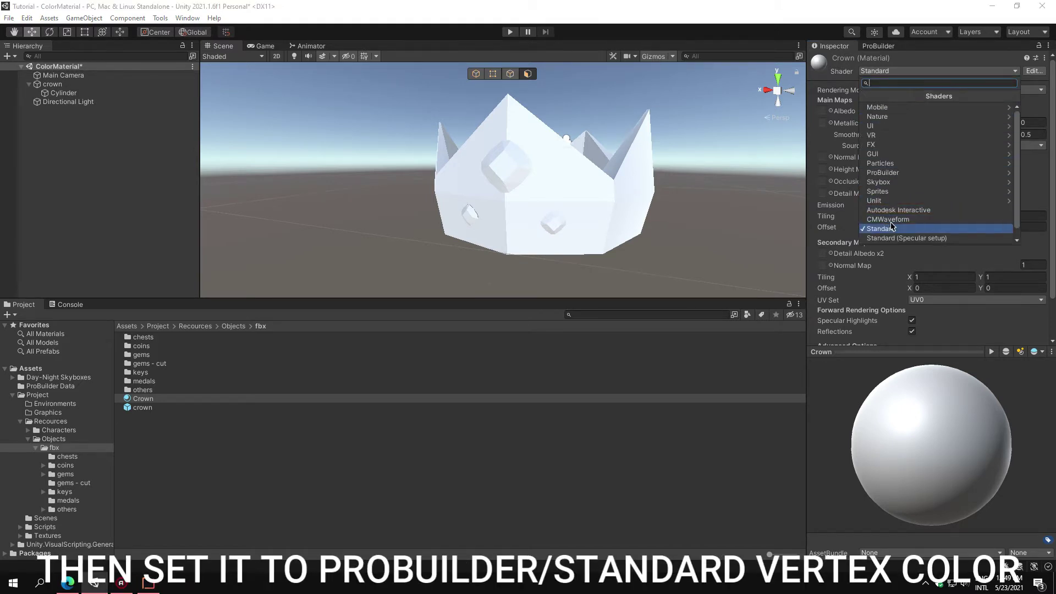
pyautogui.click(881, 174)
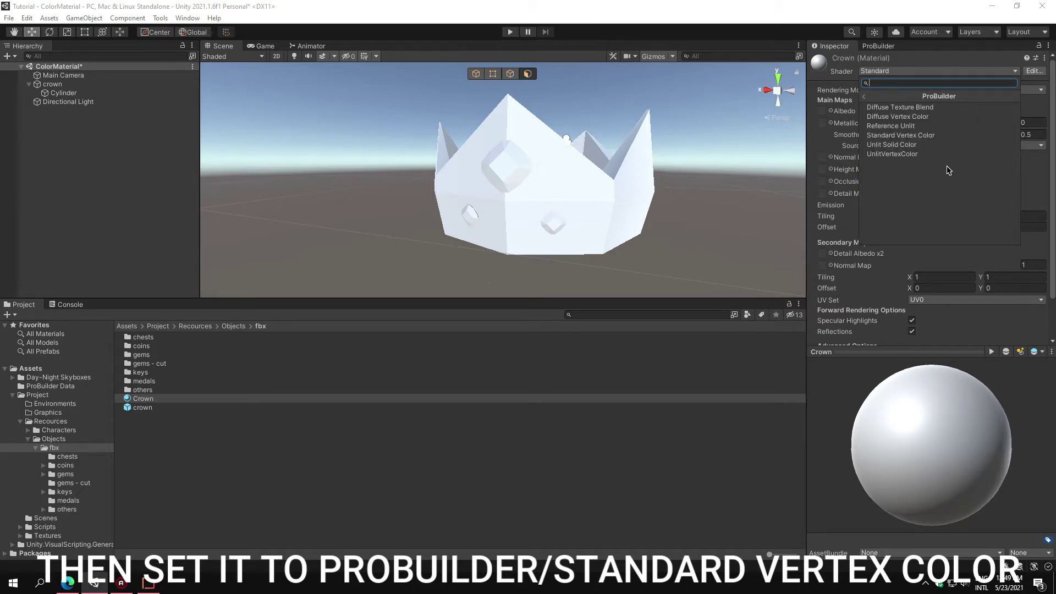
pyautogui.click(920, 136)
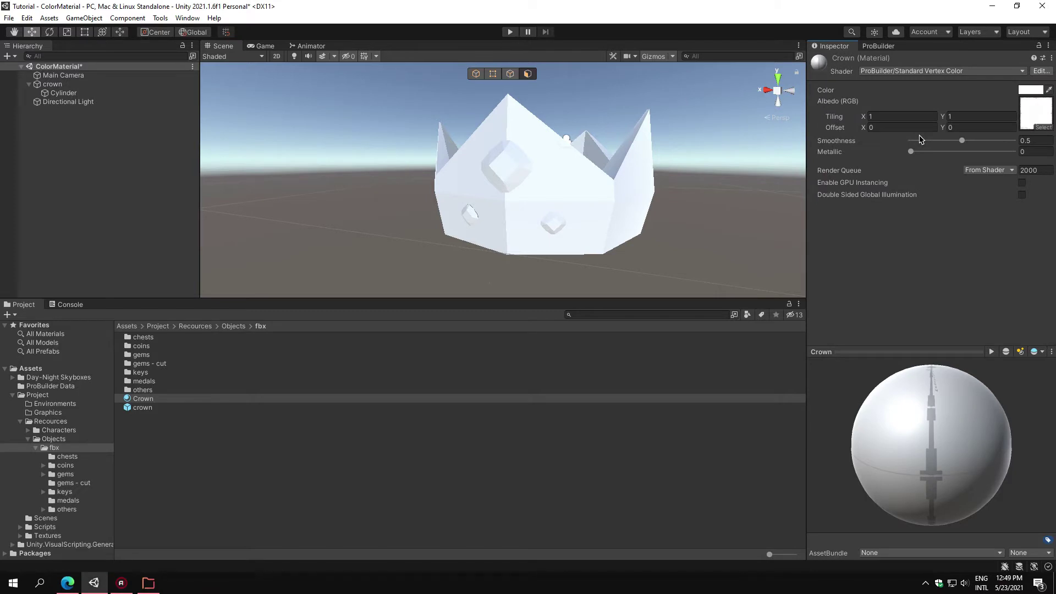
# - Set the Crown material's Albedo texture to None
pyautogui.click(1043, 128)
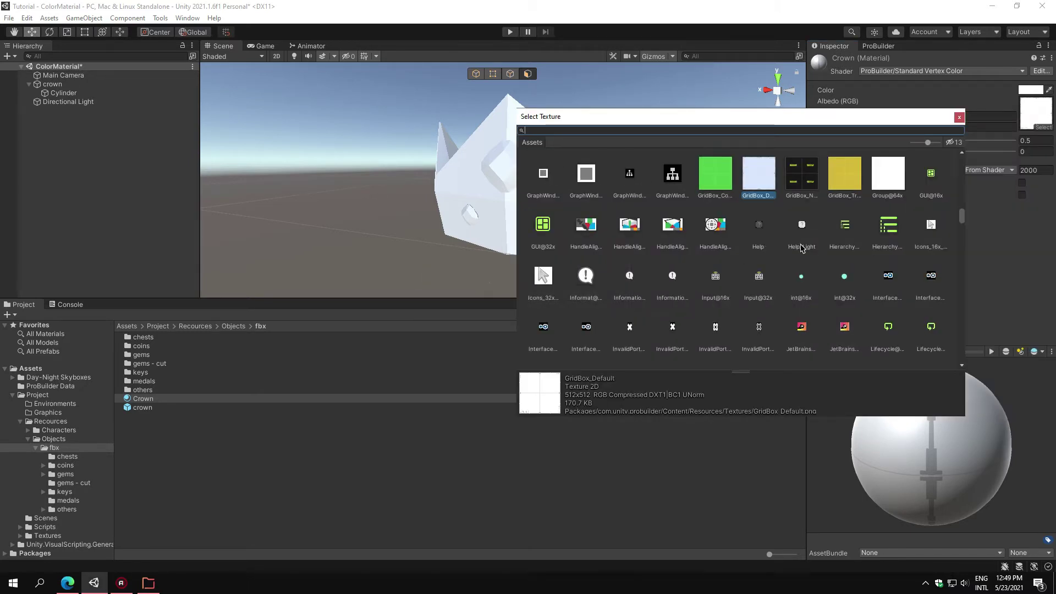
pyautogui.scroll(1, 742, 206)
pyautogui.scroll(3, 633, 255)
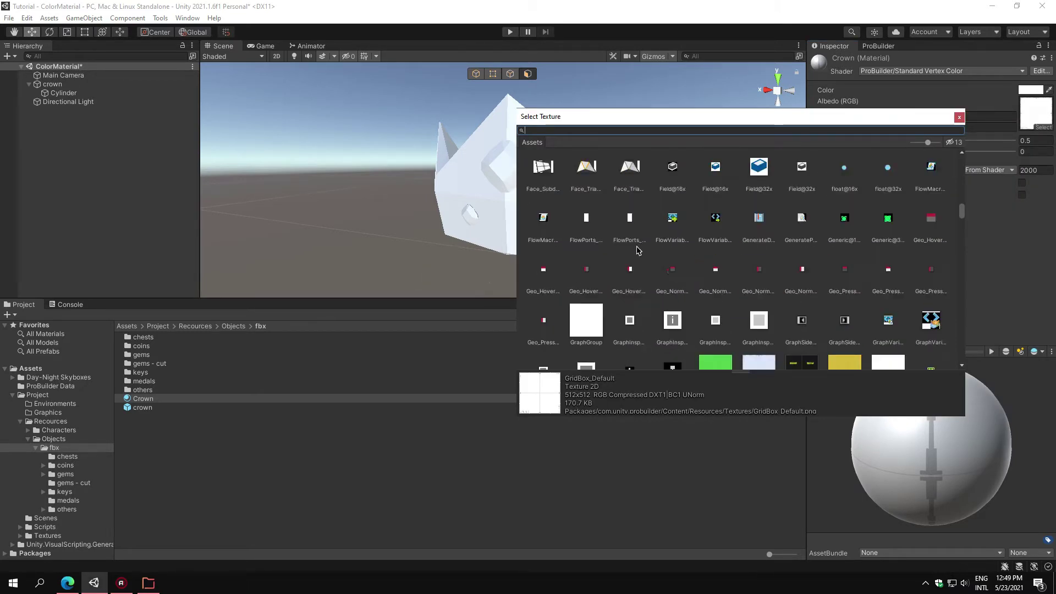
pyautogui.scroll(3, 632, 250)
pyautogui.scroll(3, 634, 246)
pyautogui.scroll(3, 635, 242)
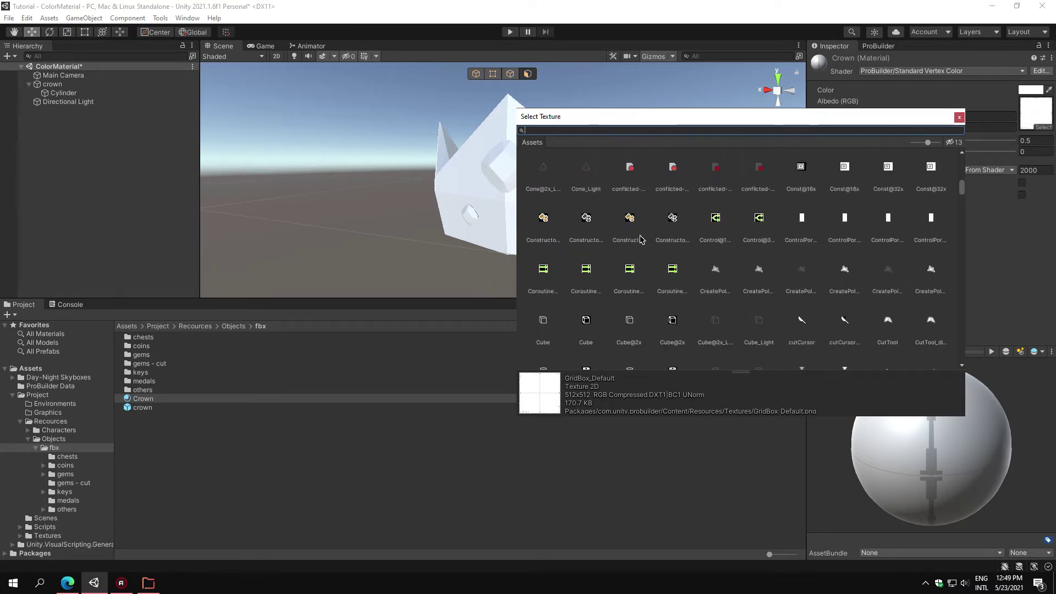
pyautogui.scroll(3, 639, 237)
pyautogui.scroll(3, 638, 237)
pyautogui.scroll(3, 635, 236)
pyautogui.scroll(3, 633, 235)
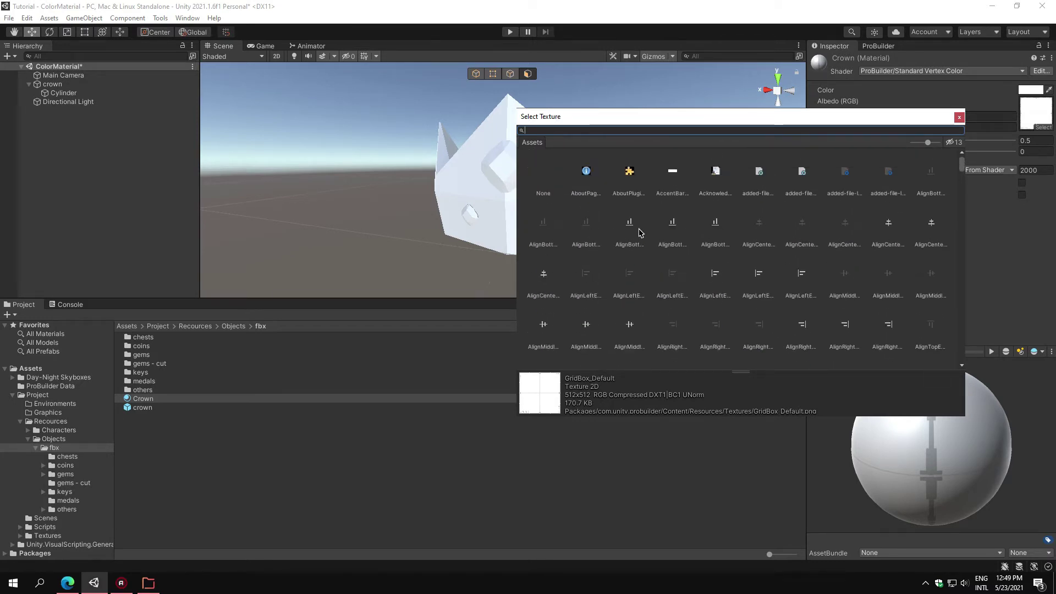
pyautogui.doubleClick(549, 178)
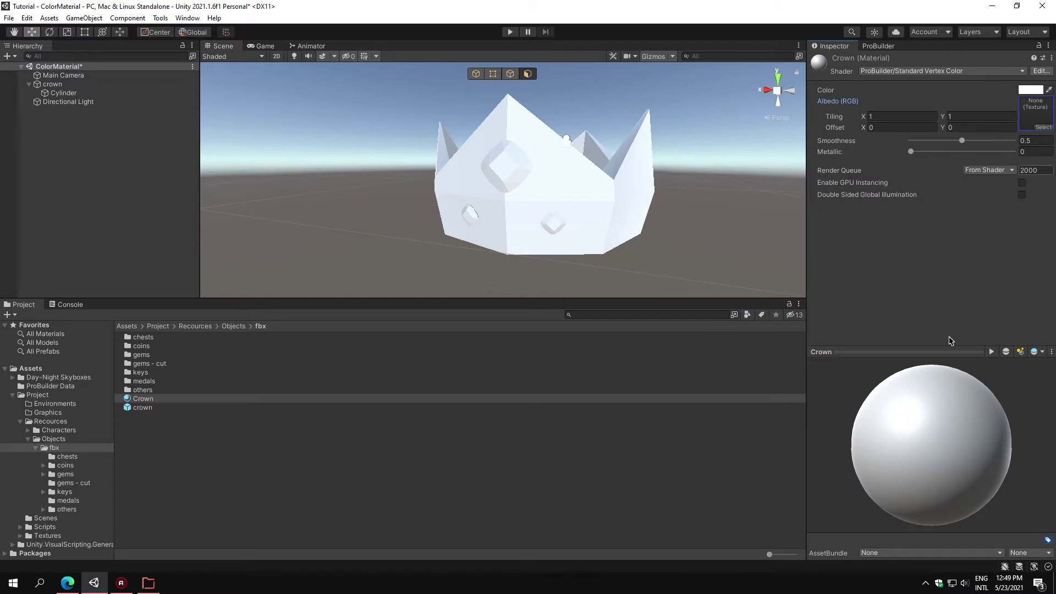
pyautogui.moveTo(962, 363)
pyautogui.mouseDown()
pyautogui.moveTo(915, 465)
pyautogui.moveTo(914, 500)
pyautogui.moveTo(898, 488)
pyautogui.moveTo(913, 468)
pyautogui.mouseUp()
# - Apply the Crown material to the crown and select its Cylinder mesh
pyautogui.click(347, 474)
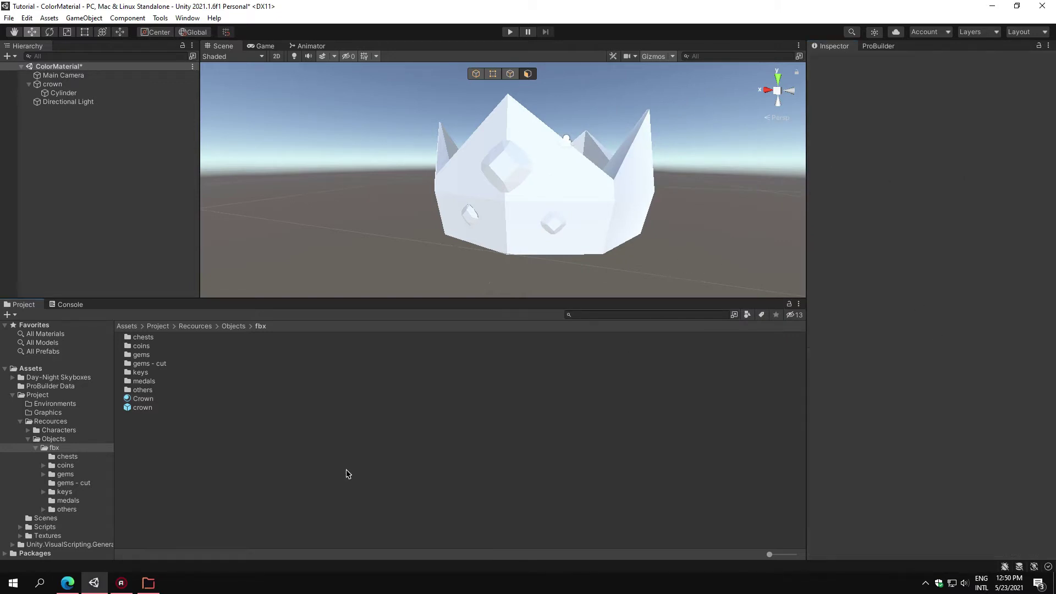
pyautogui.moveTo(153, 401); pyautogui.dragTo(532, 193)
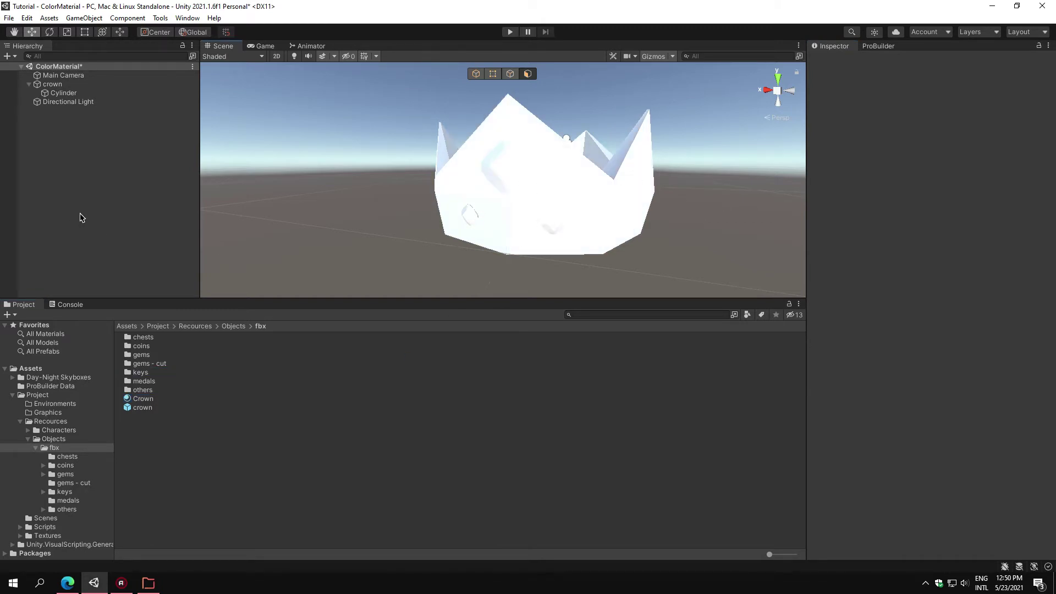
pyautogui.click(58, 93)
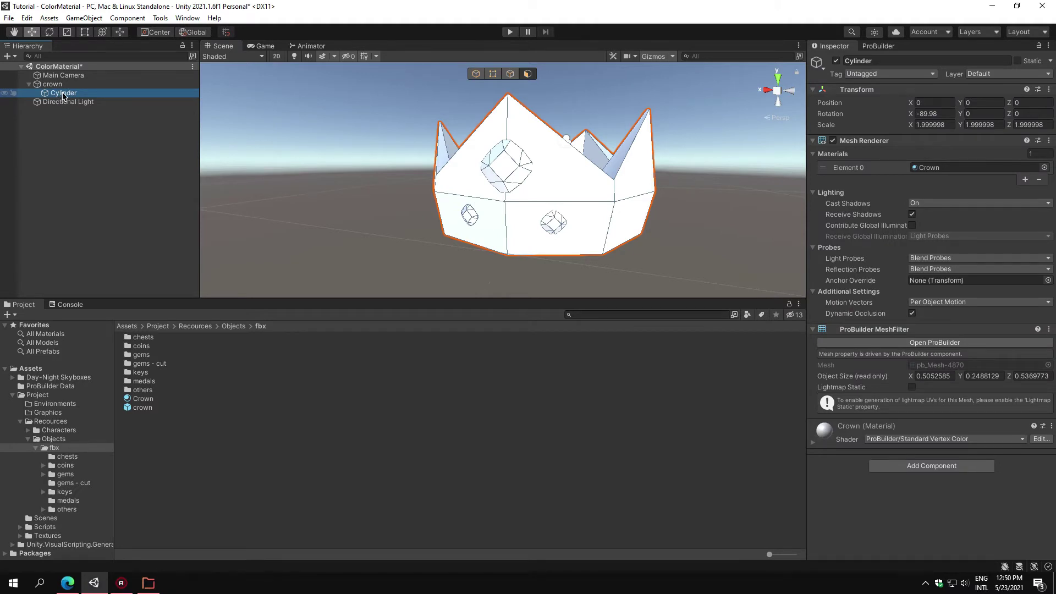
# - Set Crown as the quick material in ProBuilder's Material Editor
pyautogui.click(876, 47)
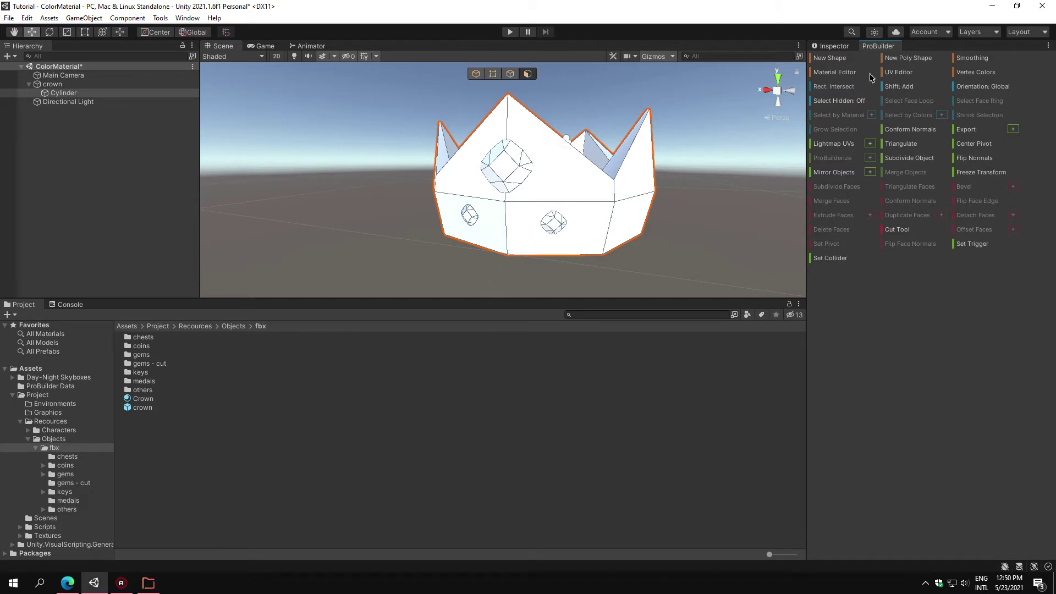
pyautogui.click(847, 73)
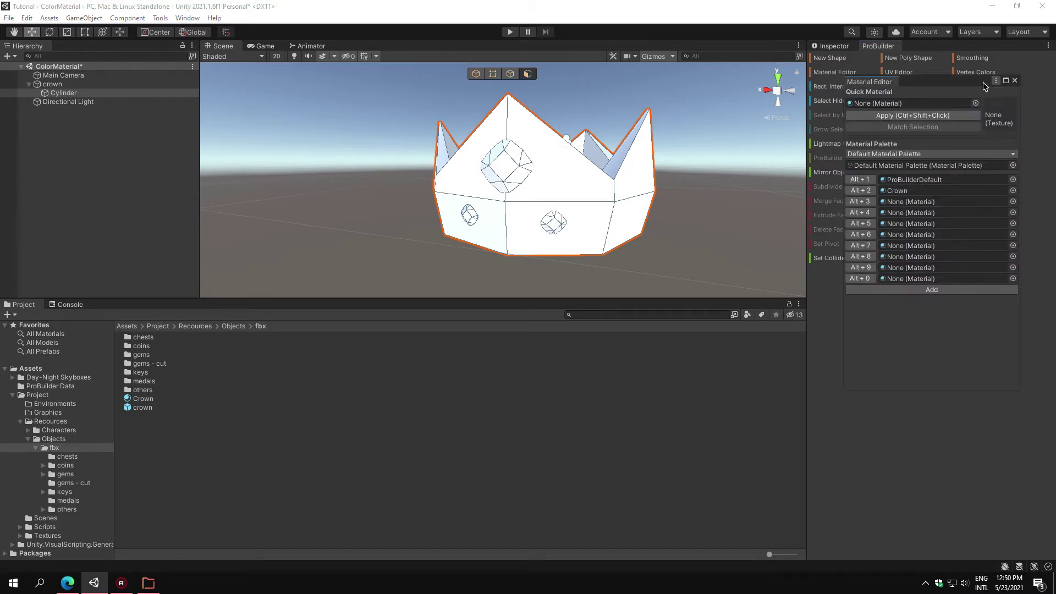
pyautogui.moveTo(984, 87); pyautogui.dragTo(902, 92)
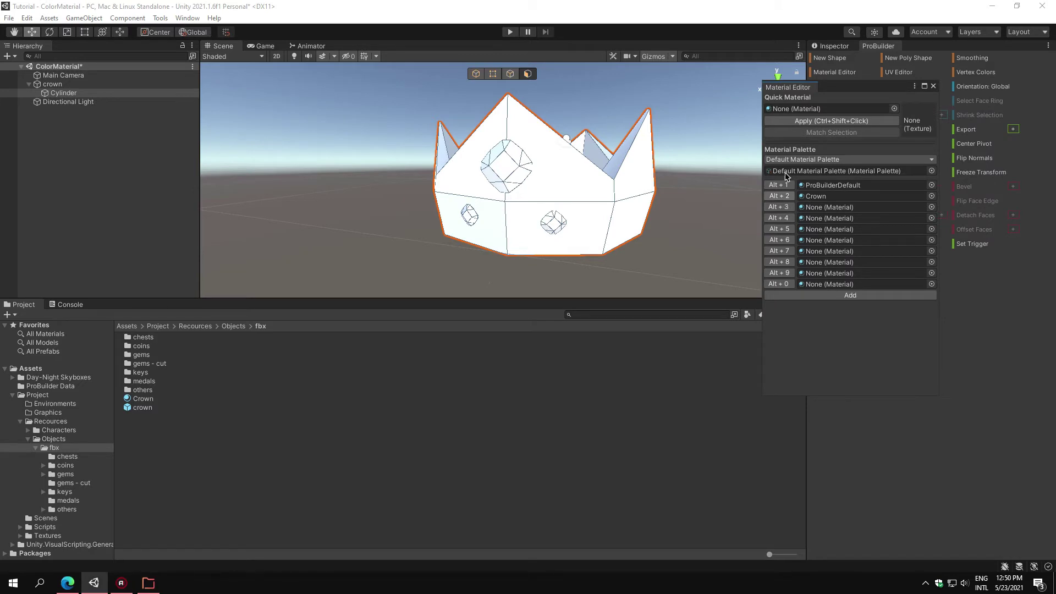
pyautogui.click(894, 109)
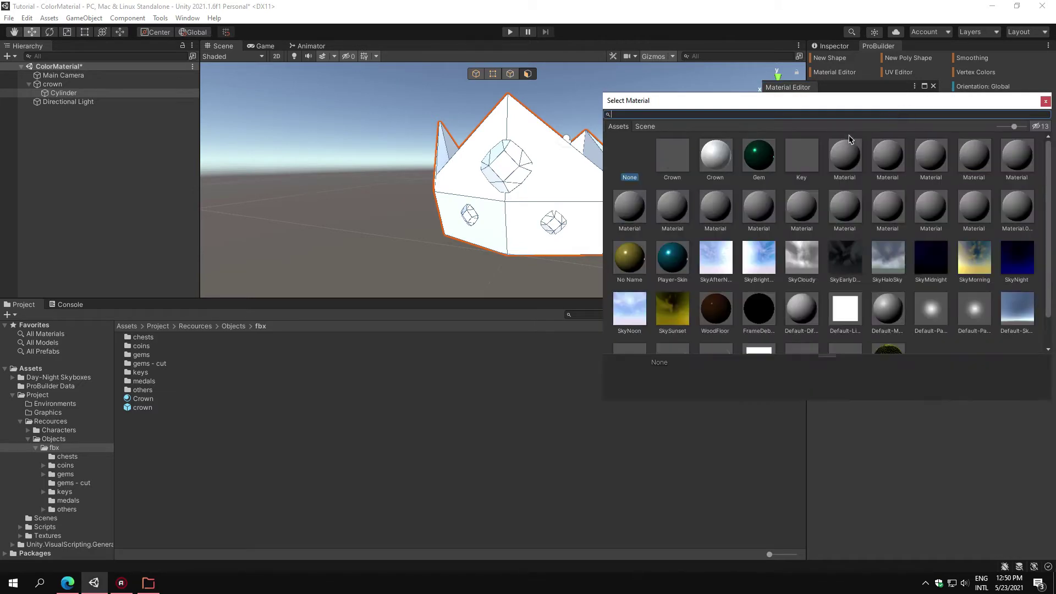
pyautogui.doubleClick(731, 154)
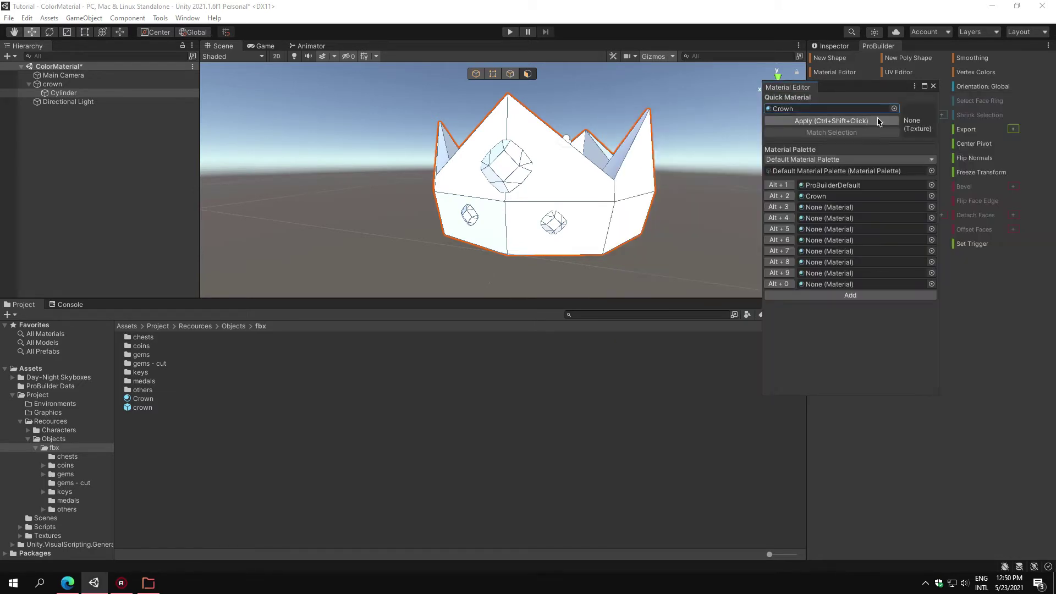
pyautogui.click(933, 85)
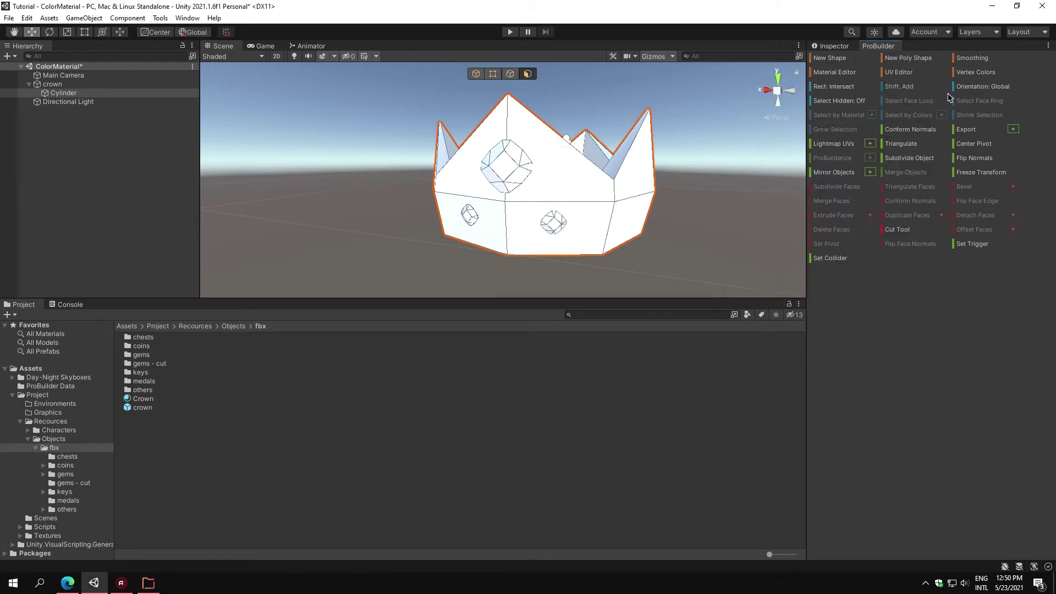
# - Move the Vertex Colors palette beside the crown and paint the upper front face red
pyautogui.click(981, 73)
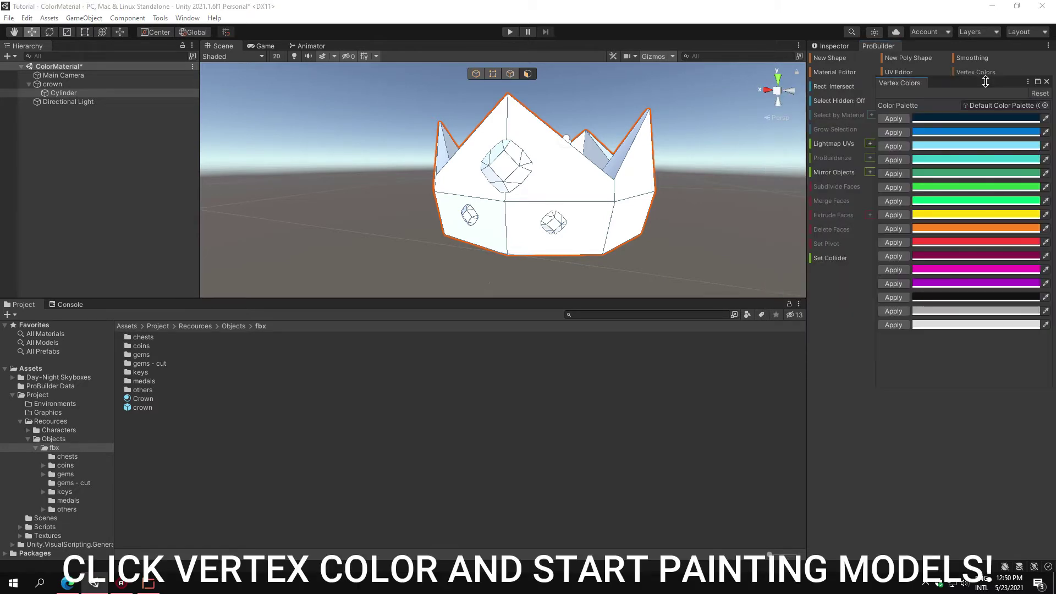
pyautogui.moveTo(908, 84); pyautogui.dragTo(231, 86)
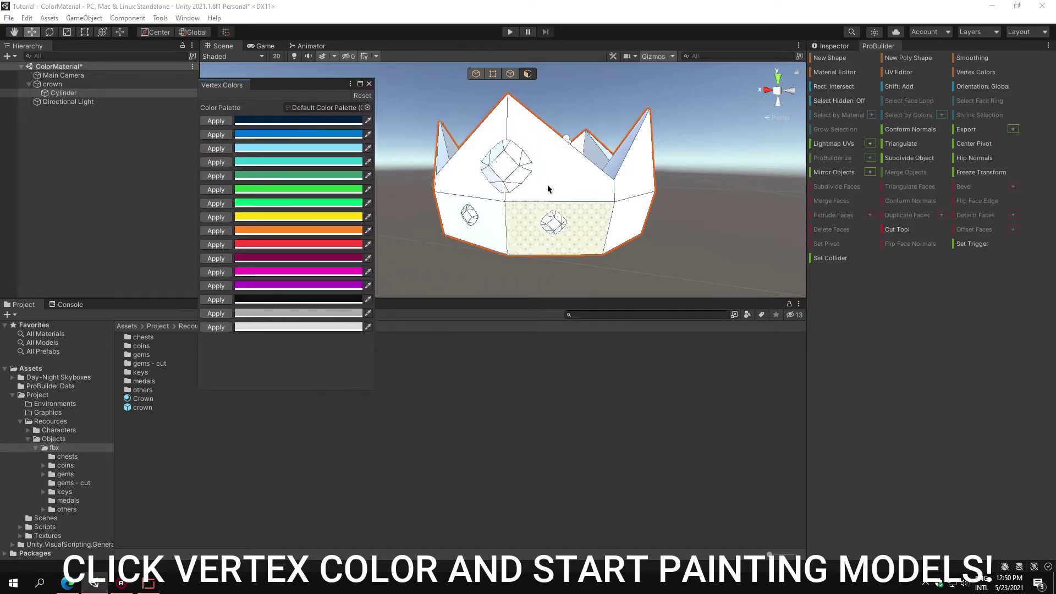
pyautogui.click(546, 185)
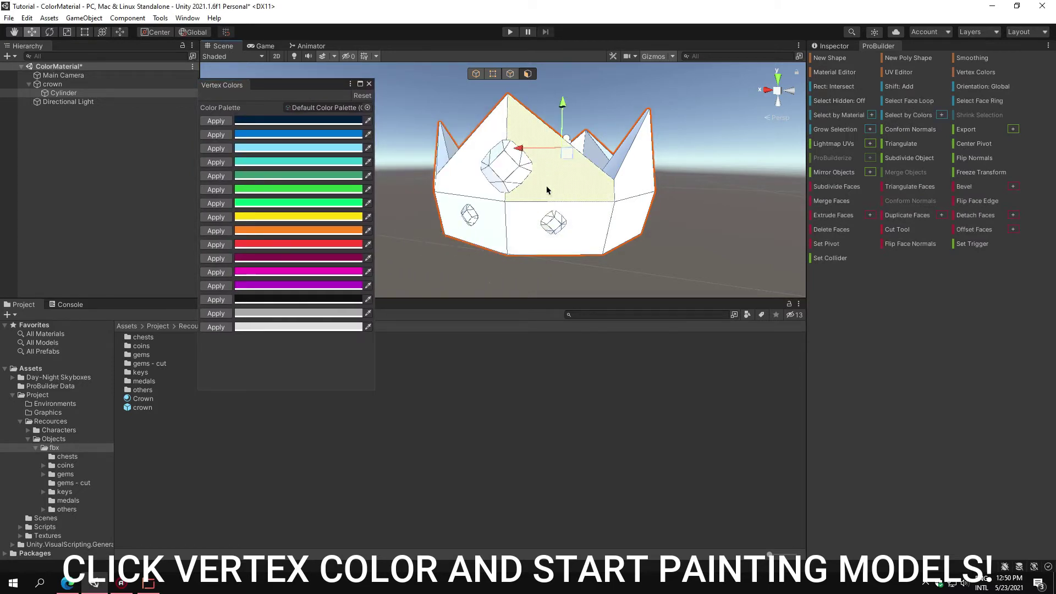
pyautogui.click(219, 244)
# - Paint three more front band faces of the crown red
pyautogui.click(551, 231)
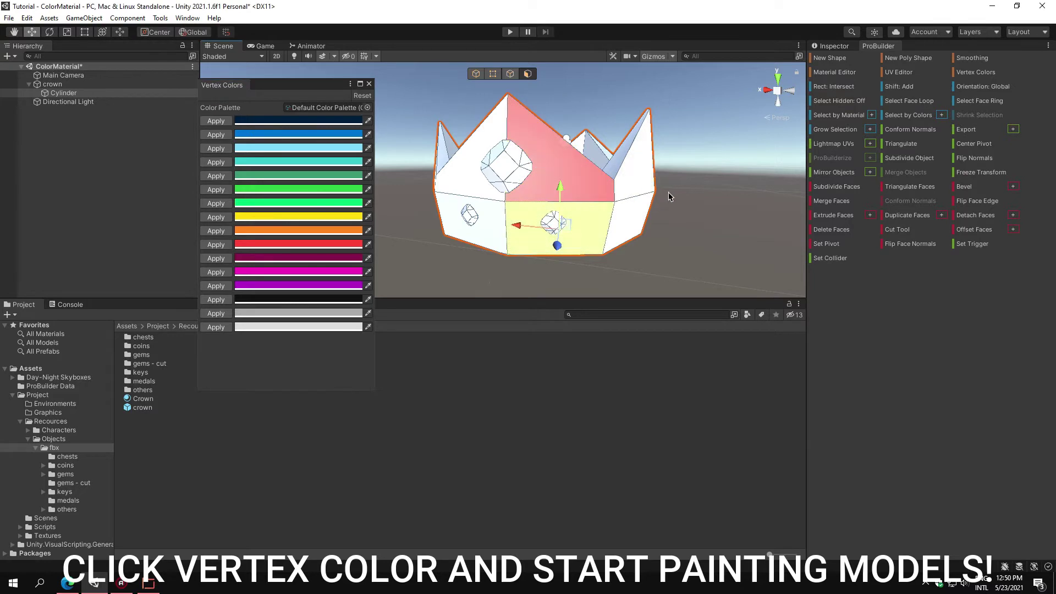
pyautogui.click(296, 57)
pyautogui.moveTo(708, 110)
pyautogui.keyDown('alt'); pyautogui.mouseDown()
pyautogui.moveTo(664, 168)
pyautogui.moveTo(691, 177)
pyautogui.mouseUp(); pyautogui.keyUp('alt')
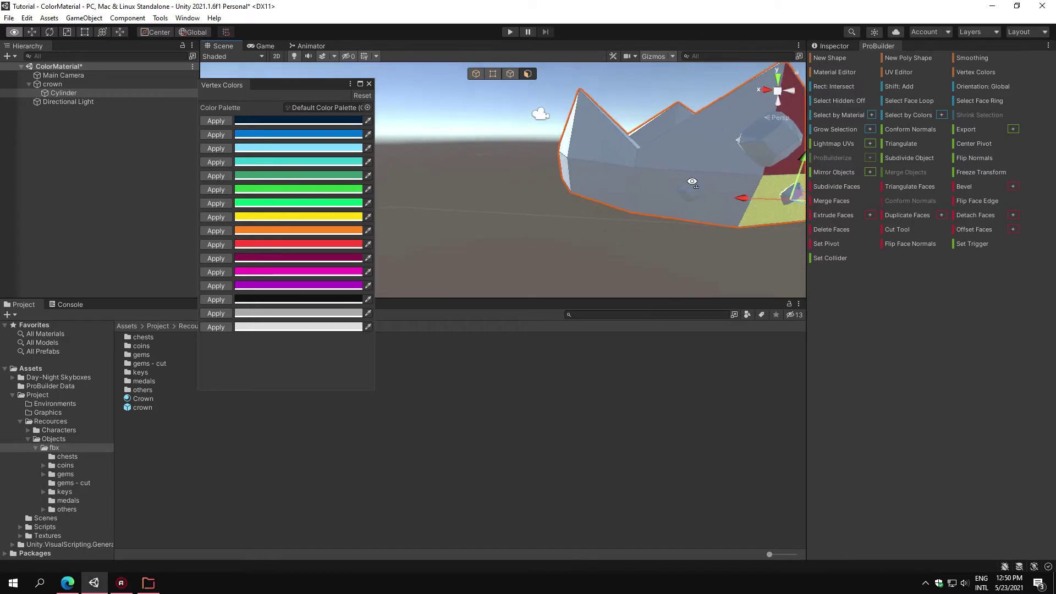
pyautogui.click(290, 56)
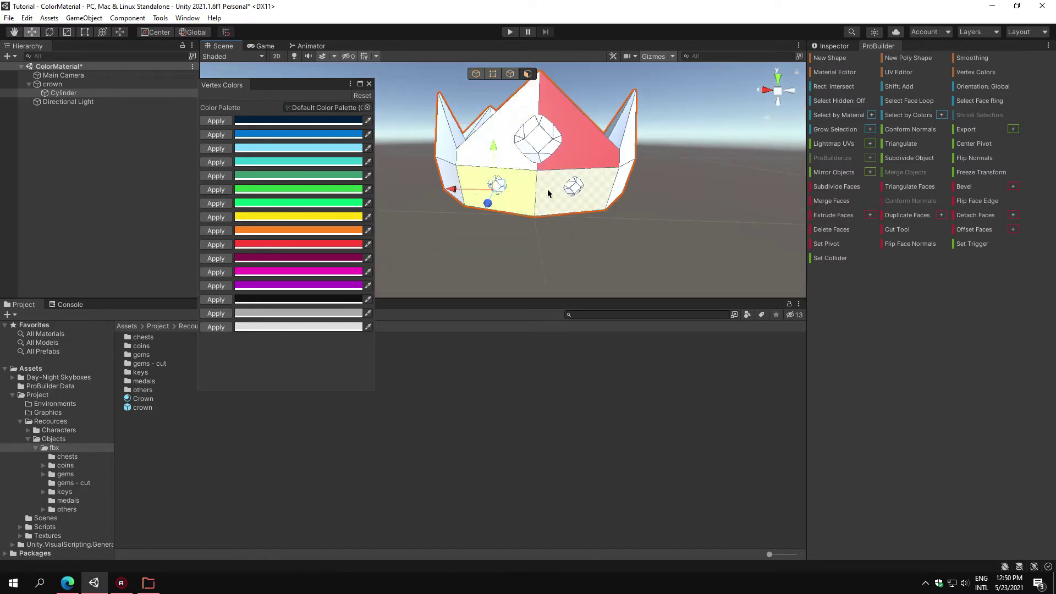
pyautogui.click(494, 138)
pyautogui.keyDown('shift'); pyautogui.click(498, 190); pyautogui.keyUp('shift')
pyautogui.keyDown('shift'); pyautogui.click(543, 187); pyautogui.keyUp('shift')
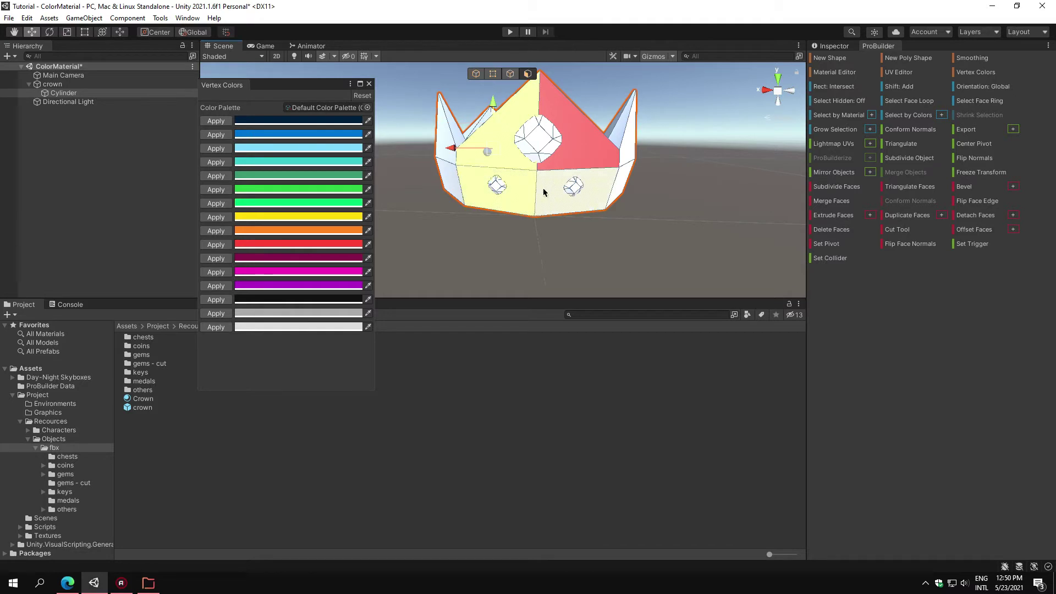
pyautogui.click(216, 244)
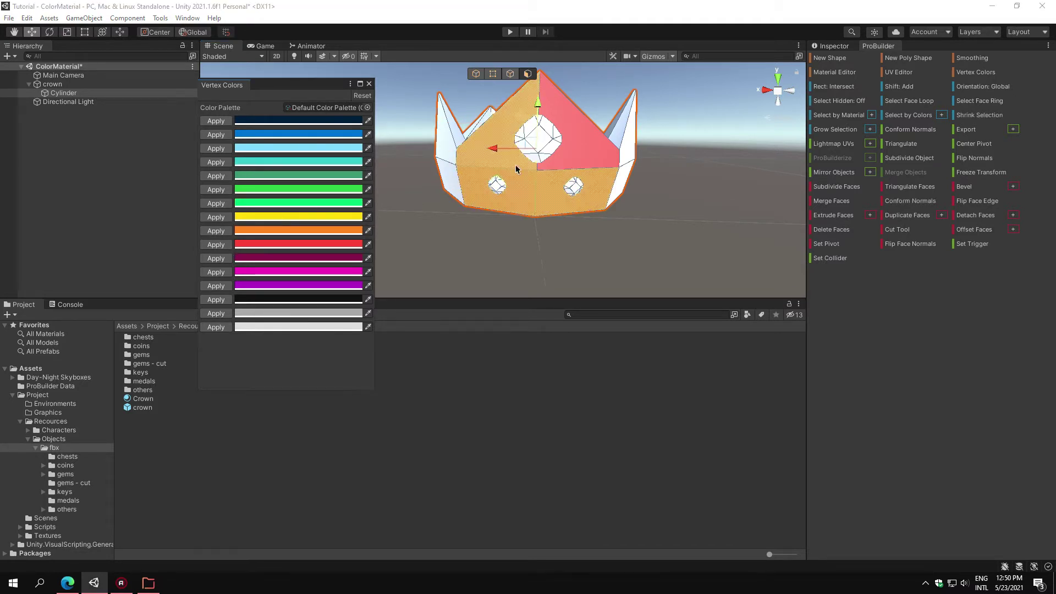
# - Select the upper and lower band faces and check the yellow swatch is FFDC00
pyautogui.click(584, 143)
pyautogui.keyDown('shift'); pyautogui.click(515, 164); pyautogui.keyUp('shift')
pyautogui.keyDown('shift'); pyautogui.click(556, 186); pyautogui.keyUp('shift')
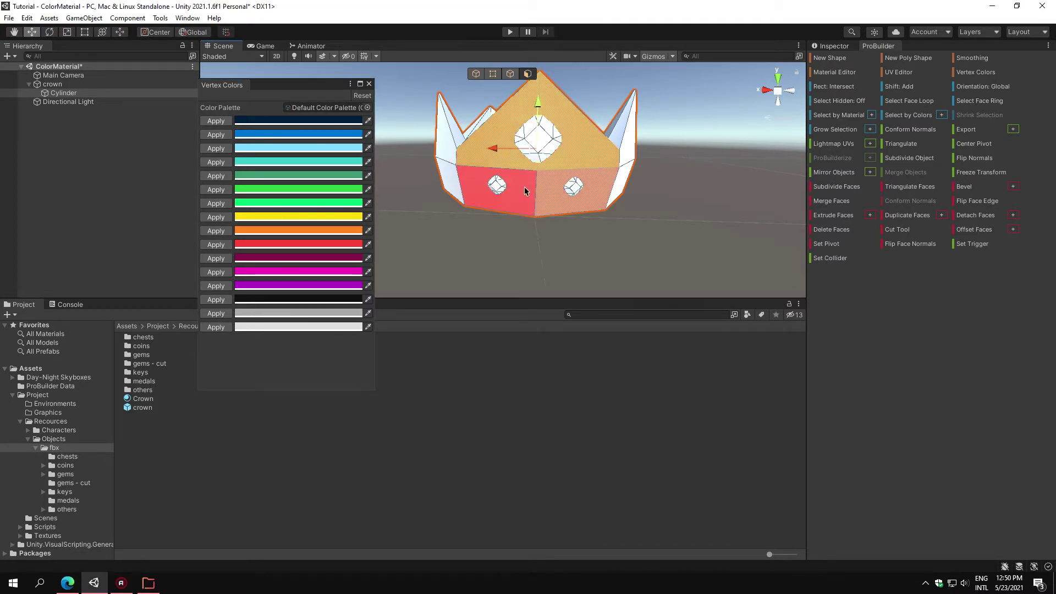
pyautogui.keyDown('shift'); pyautogui.click(479, 190); pyautogui.keyUp('shift')
pyautogui.click(297, 217)
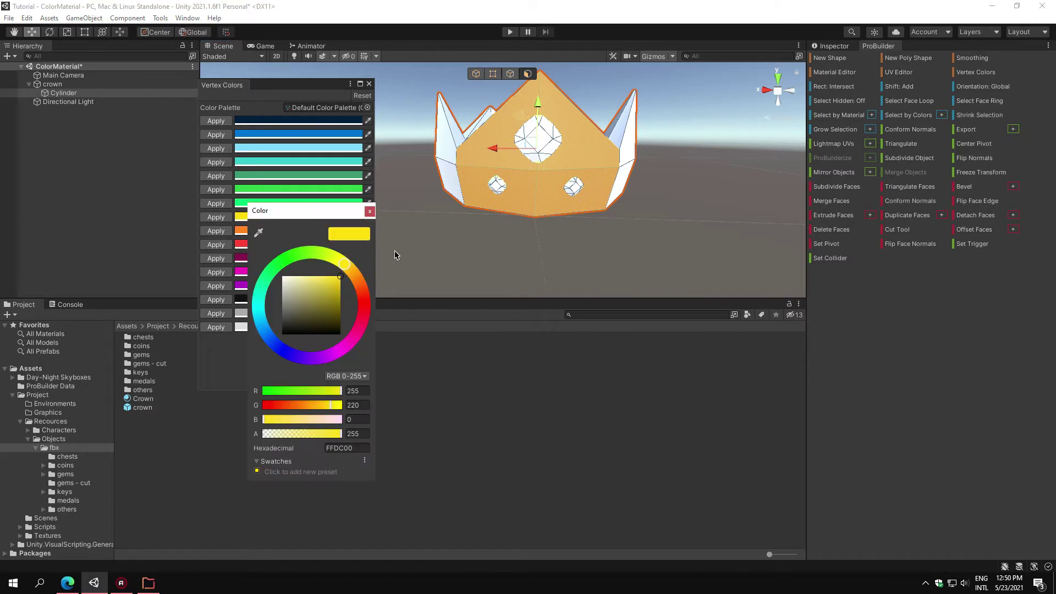
pyautogui.click(369, 211)
pyautogui.click(630, 134)
# - Box-select all the crown's faces and paint them yellow
pyautogui.keyDown('alt'); pyautogui.moveTo(527, 123); pyautogui.dragTo(427, 248); pyautogui.keyUp('alt')
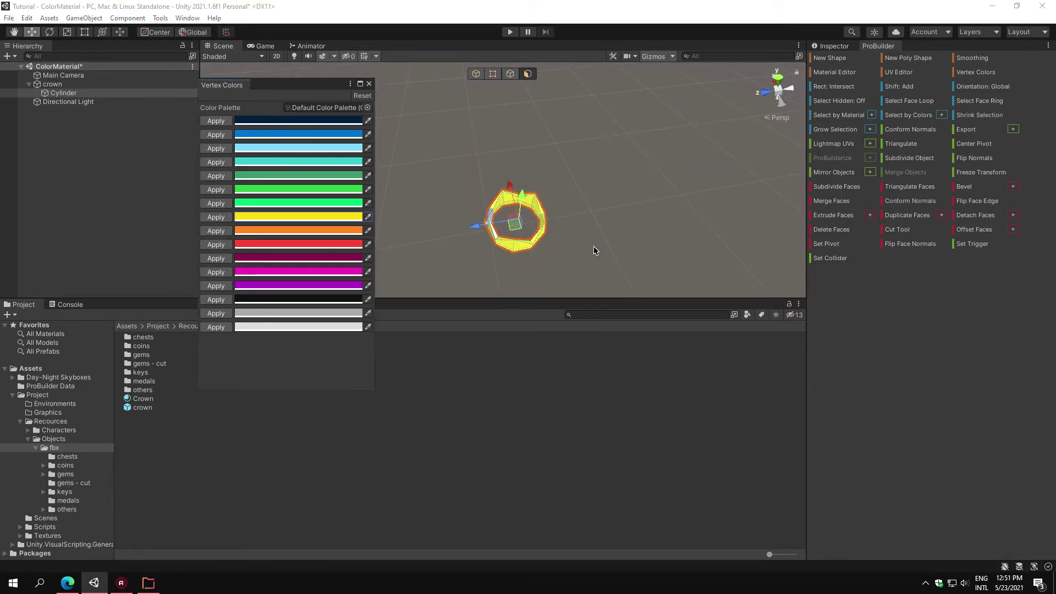
pyautogui.scroll(5, 593, 246)
pyautogui.keyDown('alt'); pyautogui.moveTo(529, 187); pyautogui.dragTo(523, 237); pyautogui.keyUp('alt')
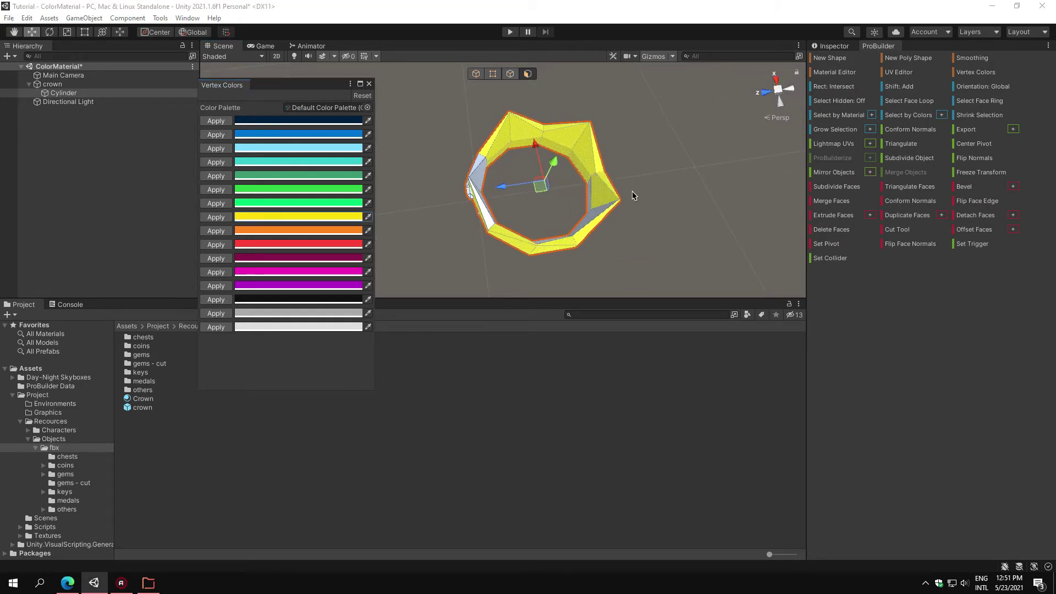
pyautogui.keyDown('alt'); pyautogui.moveTo(632, 193); pyautogui.dragTo(1, 172); pyautogui.keyUp('alt')
pyautogui.moveTo(512, 149); pyautogui.dragTo(558, 192)
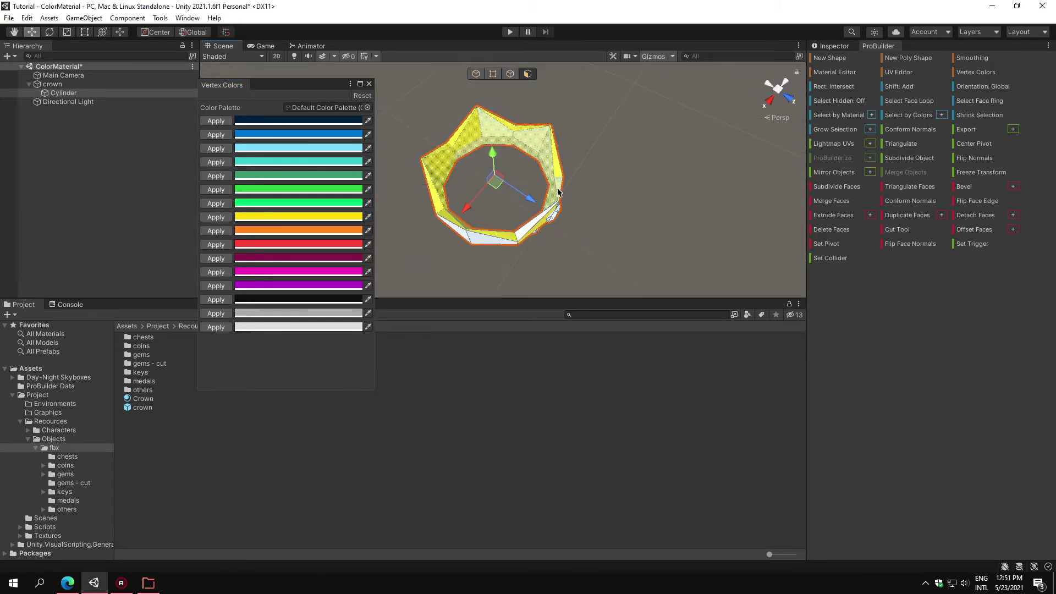
pyautogui.click(221, 220)
pyautogui.keyDown('alt'); pyautogui.moveTo(500, 259); pyautogui.dragTo(480, 136); pyautogui.keyUp('alt')
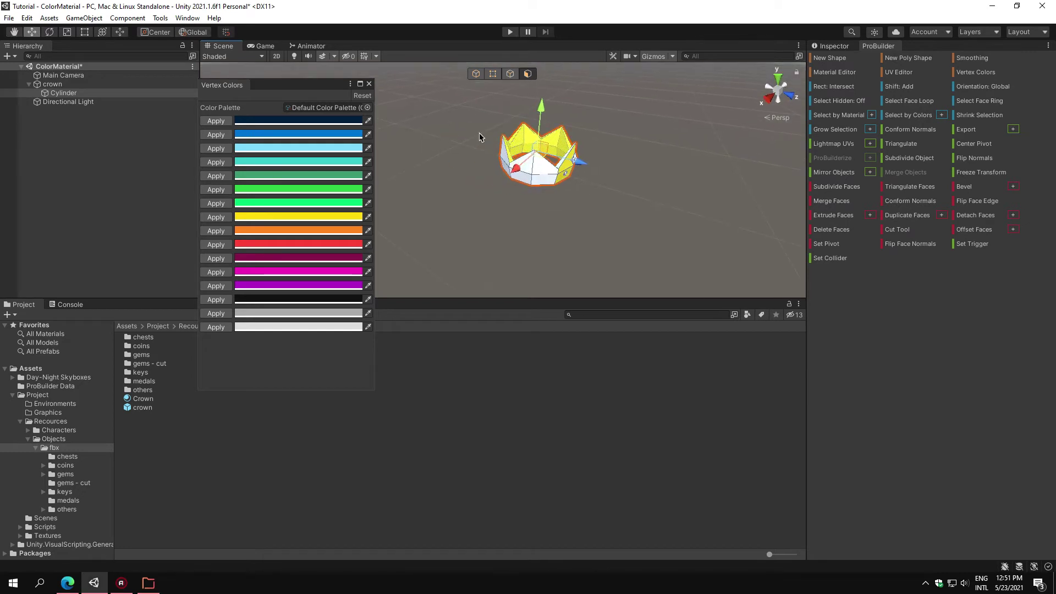
# - Reselect the crown, reapply yellow, and check the colouring from below
pyautogui.click(556, 159)
pyautogui.scroll(5, 454, 209)
pyautogui.click(214, 218)
pyautogui.click(523, 141)
pyautogui.scroll(-5, 500, 153)
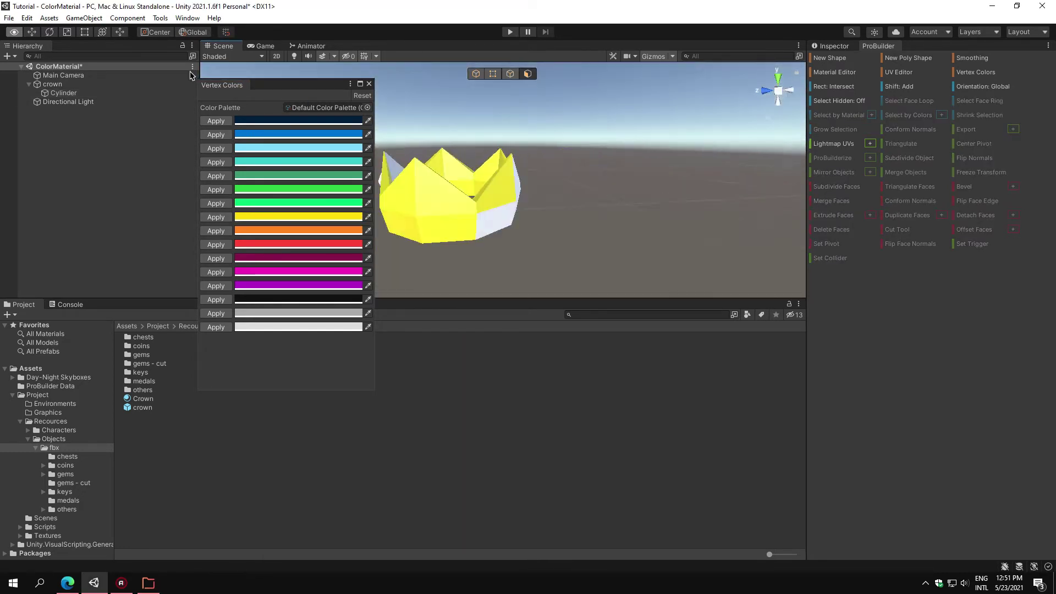
pyautogui.click(546, 206)
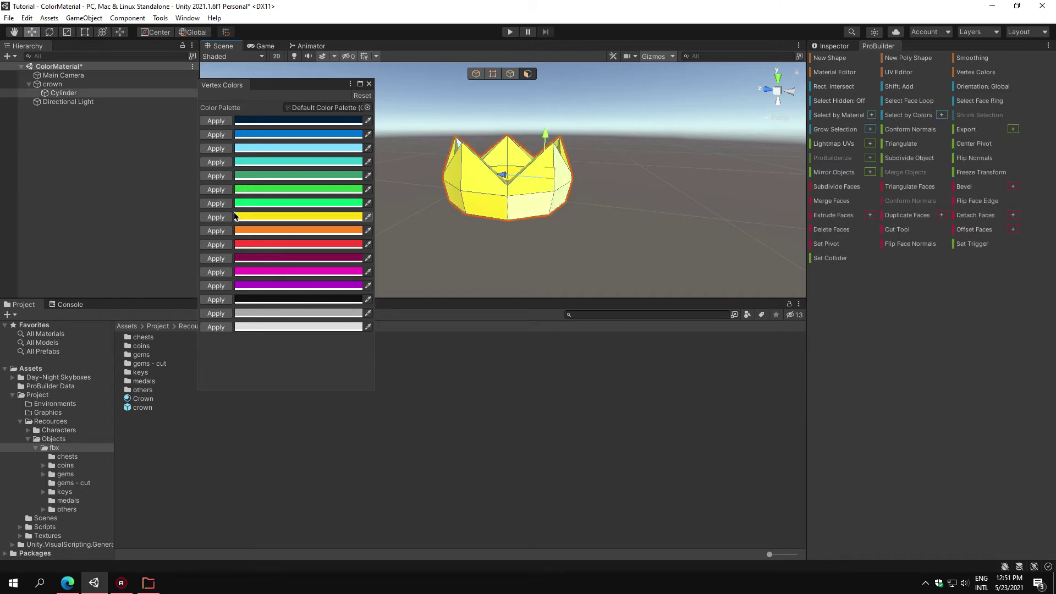
pyautogui.scroll(-5, 534, 210)
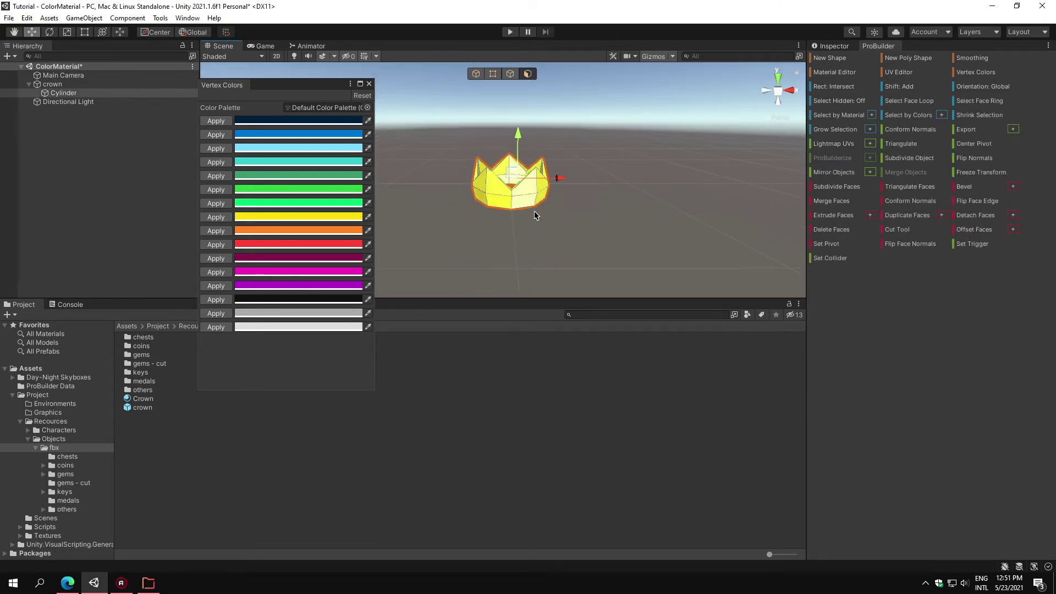
pyautogui.click(542, 226)
# - Select every crown face with Ctrl+A, then pick a face of the front centre gem
pyautogui.moveTo(546, 236)
pyautogui.mouseDown(button='right')
pyautogui.moveTo(670, 306)
pyautogui.moveTo(449, 126)
pyautogui.mouseUp(button='right')
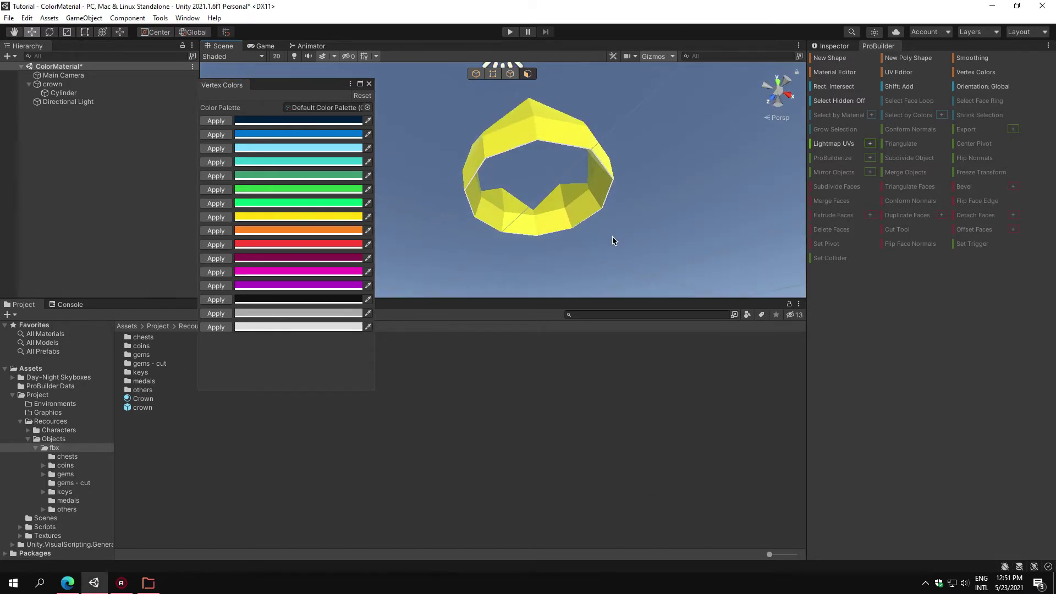
pyautogui.moveTo(612, 236); pyautogui.dragTo(476, 179, button='right')
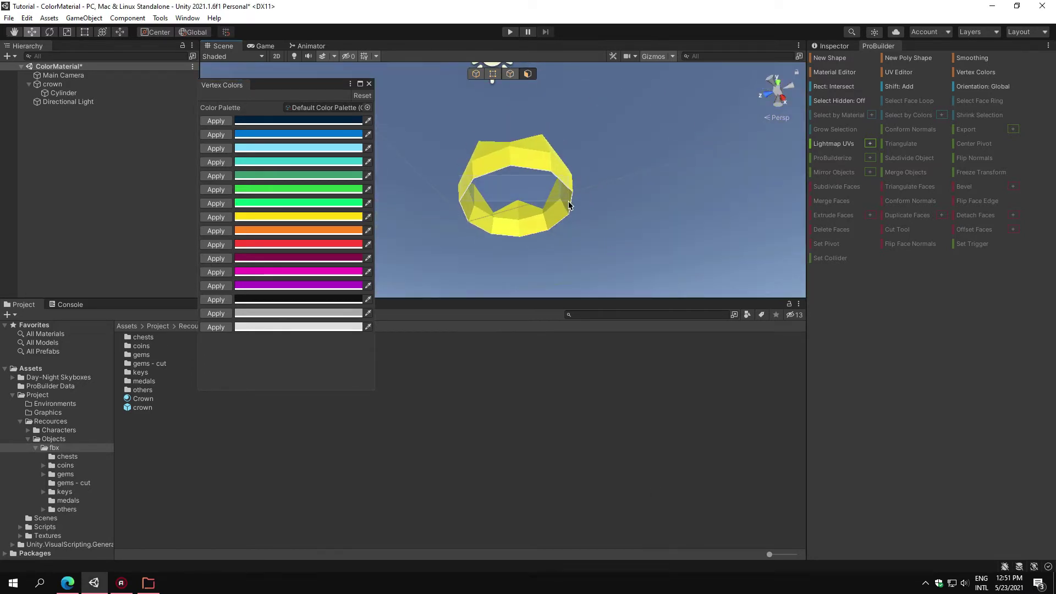
pyautogui.click(467, 190)
pyautogui.hotkey('ctrl', 'a')
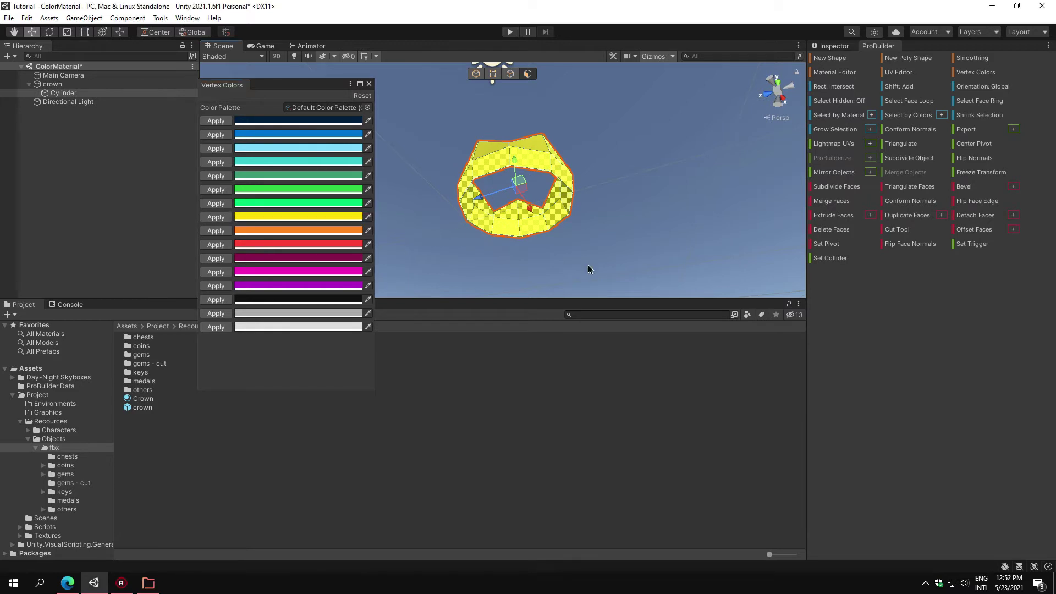
pyautogui.click(589, 269)
pyautogui.moveTo(588, 270)
pyautogui.mouseDown(button='right')
pyautogui.moveTo(951, 382)
pyautogui.moveTo(676, 198)
pyautogui.moveTo(519, 178)
pyautogui.mouseUp(button='right')
pyautogui.click(676, 198)
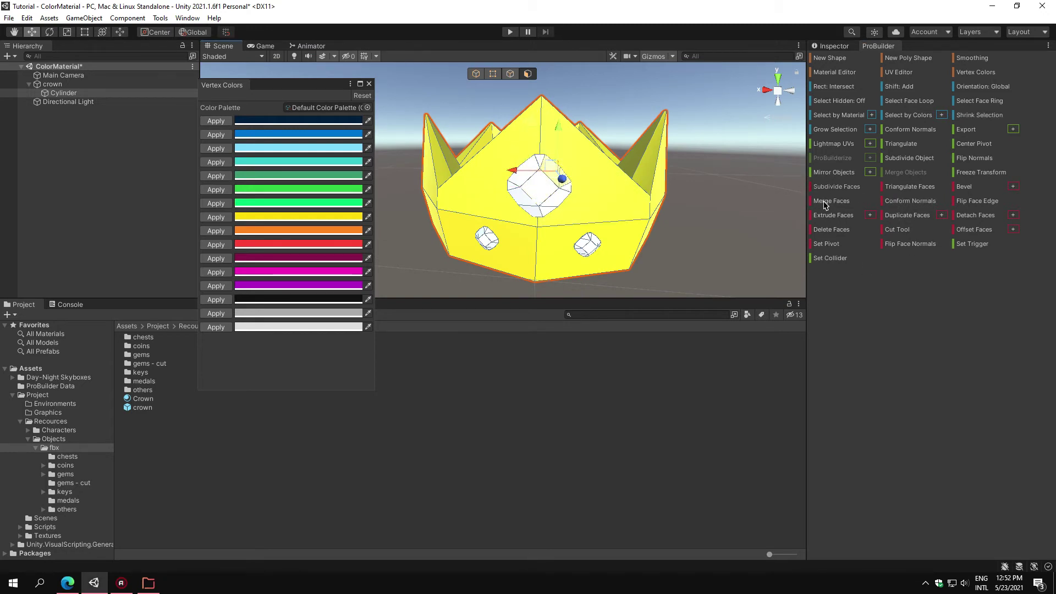
# - Frame the front gem and cut a new edge across its face
pyautogui.press('f')
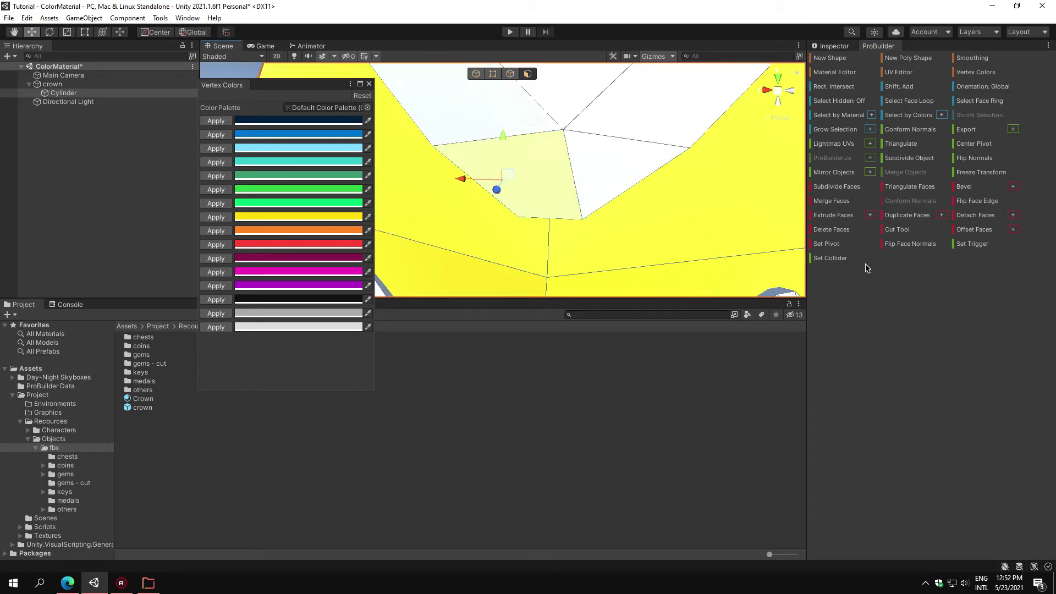
pyautogui.click(913, 229)
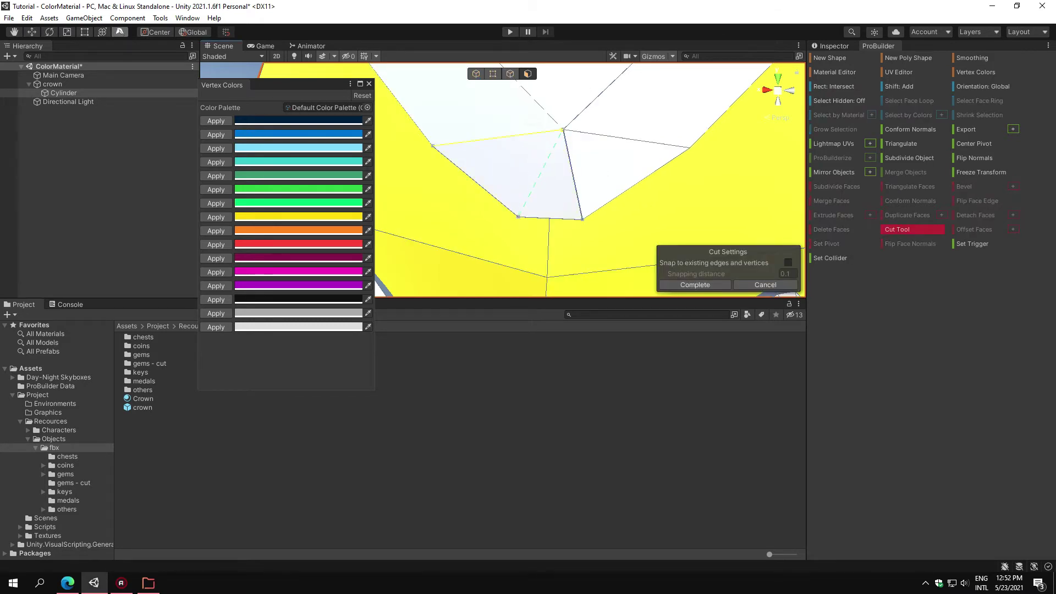
pyautogui.press('Return')
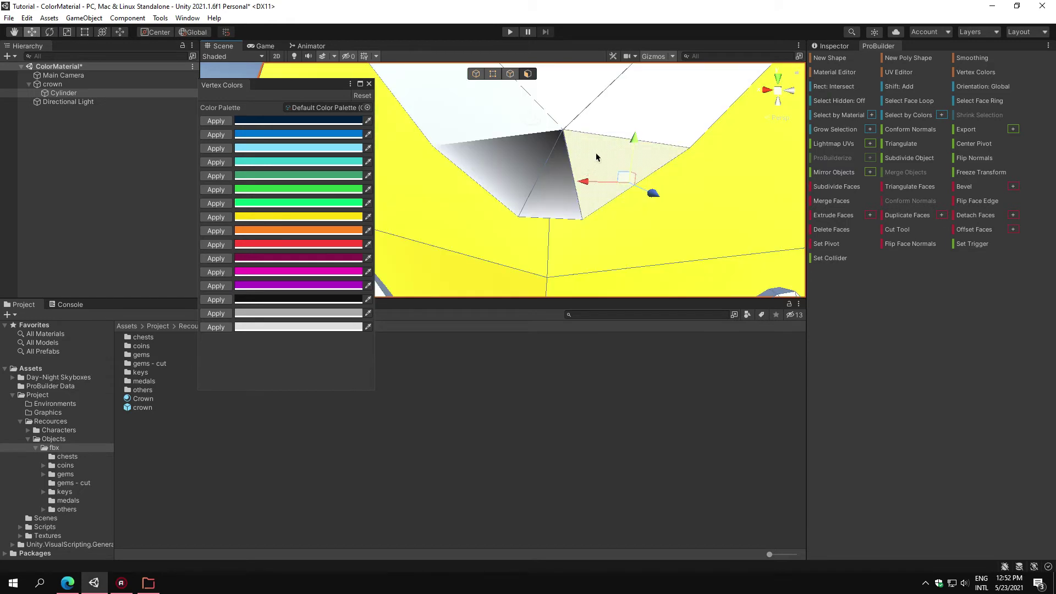
# - Select all the front gem's faces and vertex-paint them red
pyautogui.click(542, 184)
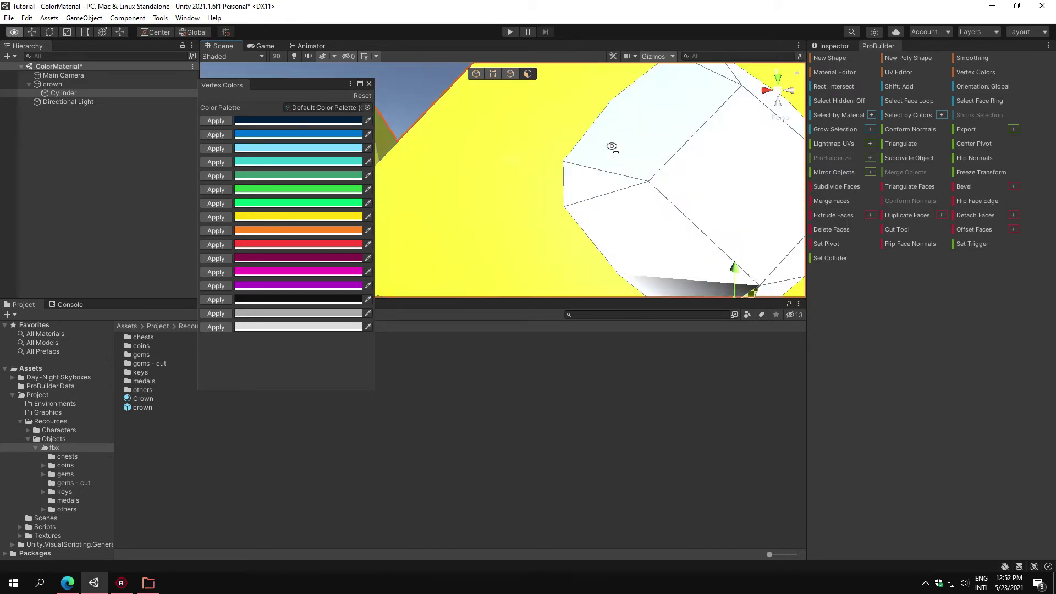
pyautogui.scroll(-5, 608, 161)
pyautogui.scroll(5, 608, 161)
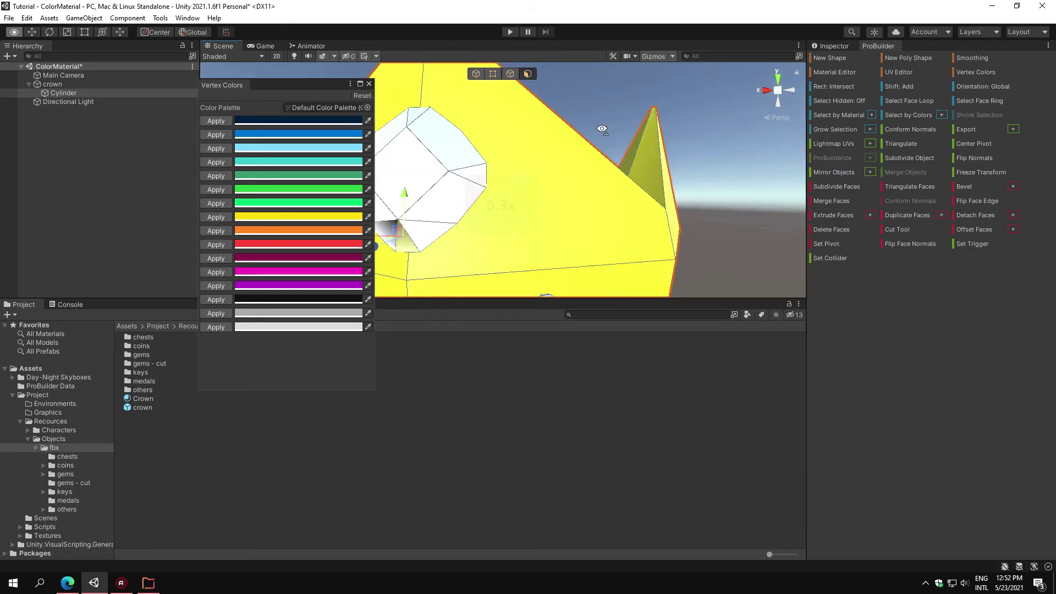
pyautogui.click(540, 222)
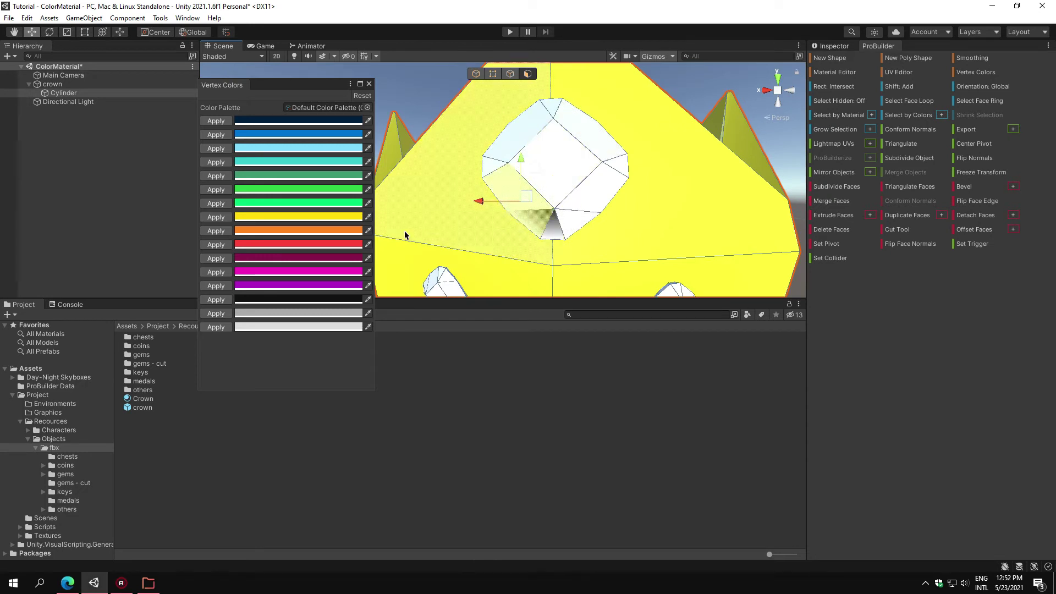
pyautogui.keyDown('shift'); pyautogui.click(605, 112); pyautogui.keyUp('shift')
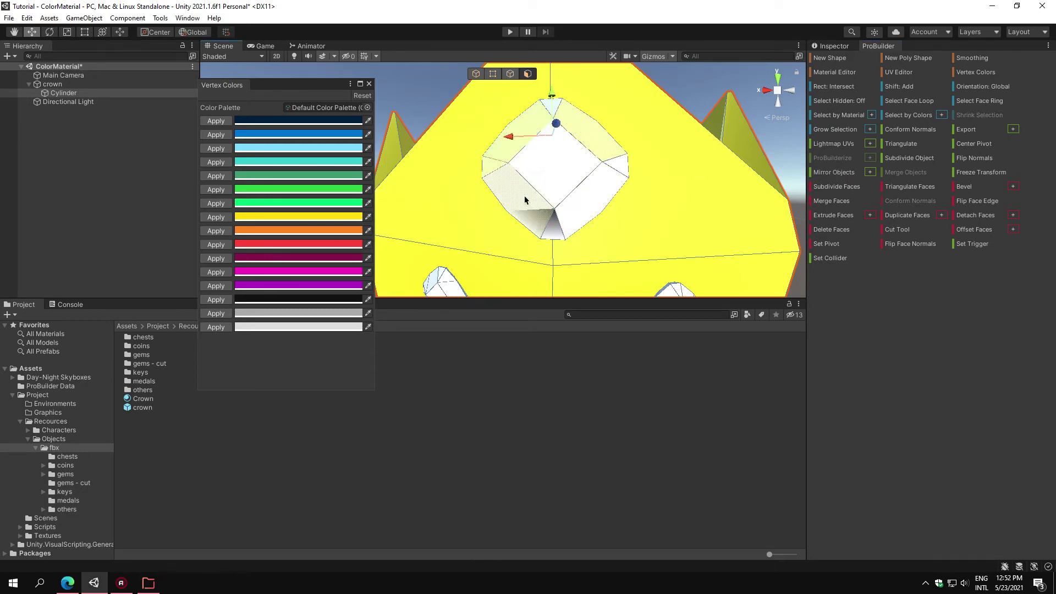
pyautogui.keyDown('shift'); pyautogui.click(619, 173); pyautogui.keyUp('shift')
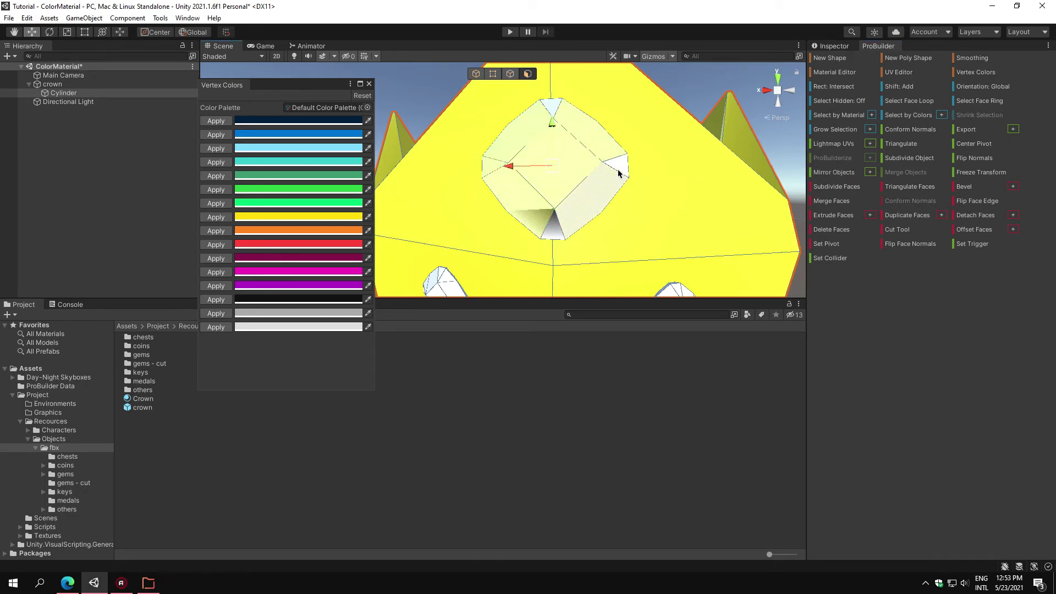
pyautogui.click(223, 242)
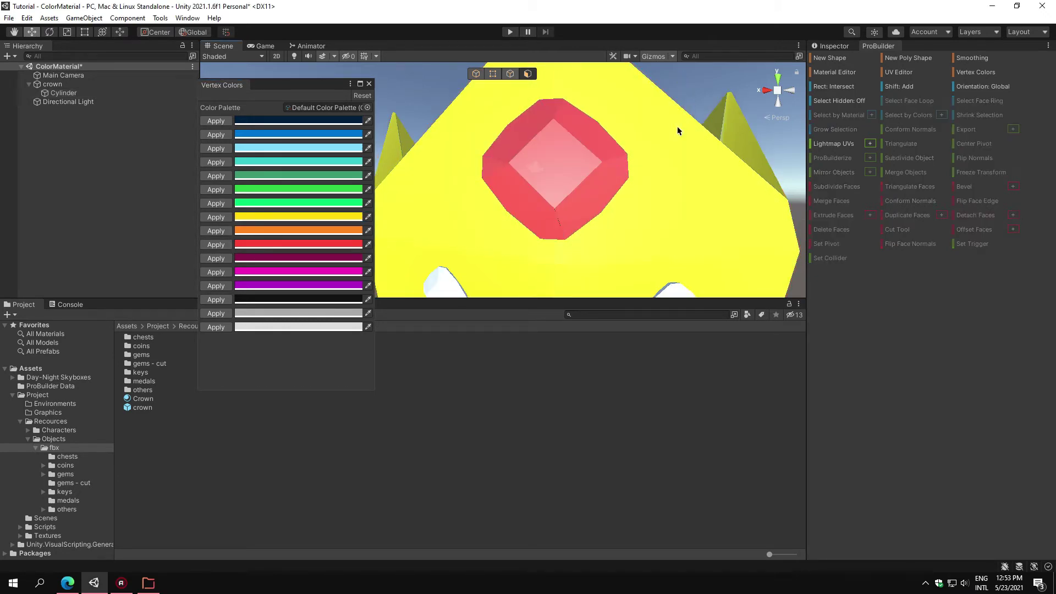
pyautogui.click(434, 232)
# - Cut across the next gem, inspect the crown's inner walls, and finish cutting
pyautogui.press('f')
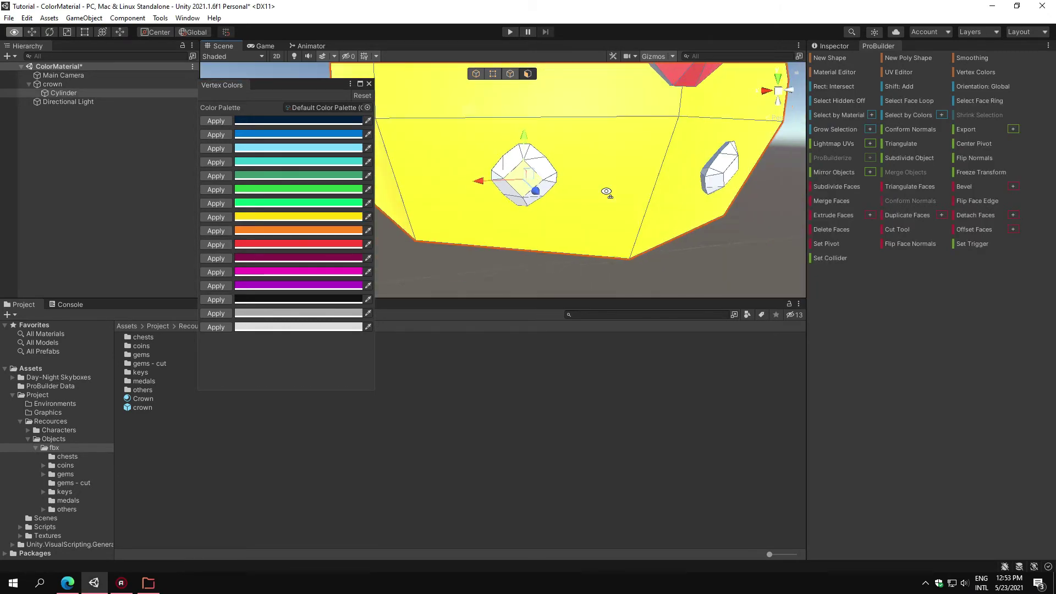
pyautogui.click(897, 229)
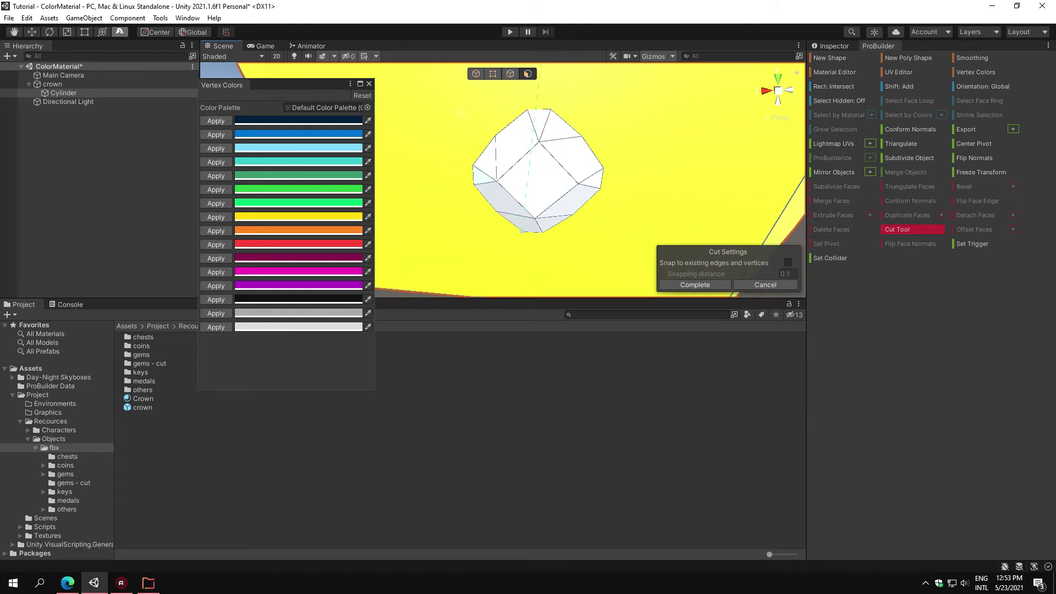
pyautogui.scroll(-5, 495, 224)
pyautogui.scroll(3, 495, 220)
pyautogui.scroll(5, 497, 213)
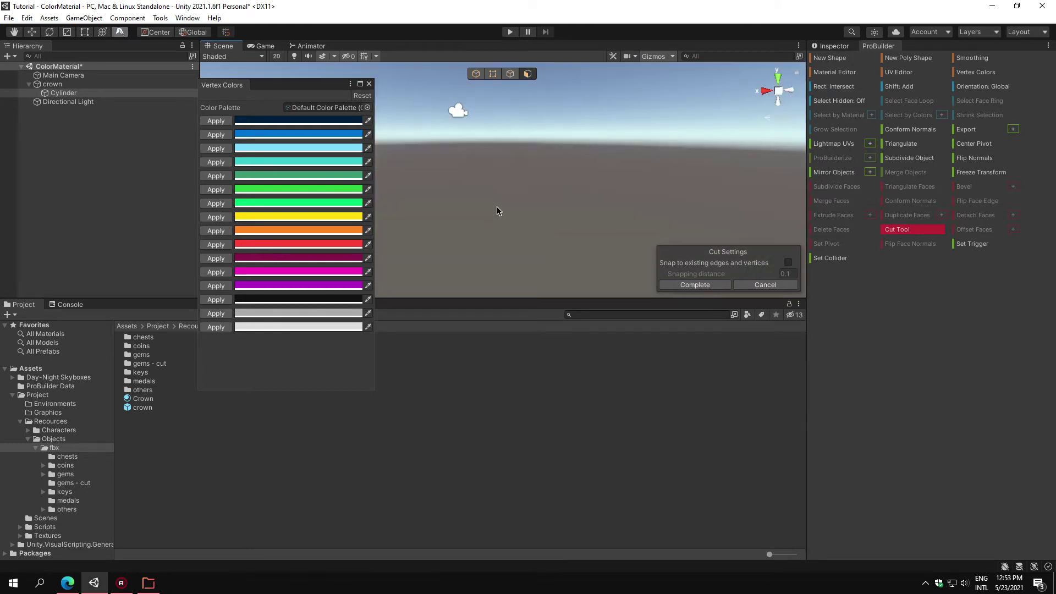
pyautogui.moveTo(498, 212)
pyautogui.keyDown('alt'); pyautogui.mouseDown()
pyautogui.moveTo(433, 238)
pyautogui.moveTo(578, 172)
pyautogui.mouseUp(); pyautogui.keyUp('alt')
pyautogui.scroll(5, 556, 228)
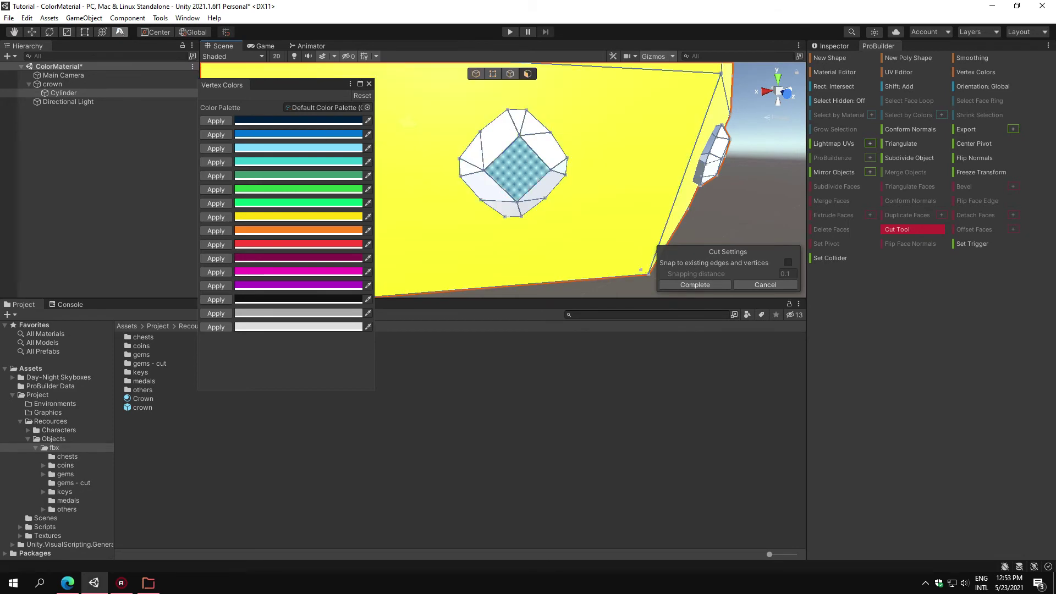
pyautogui.click(905, 222)
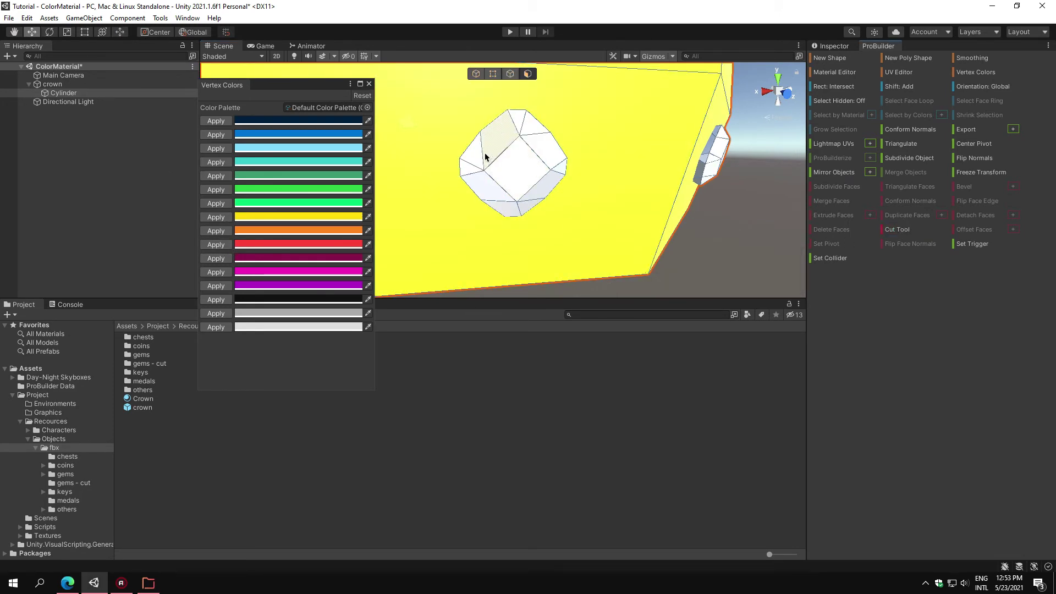
# - Paint one gem face magenta, then colour the front gem's faces red
pyautogui.click(520, 141)
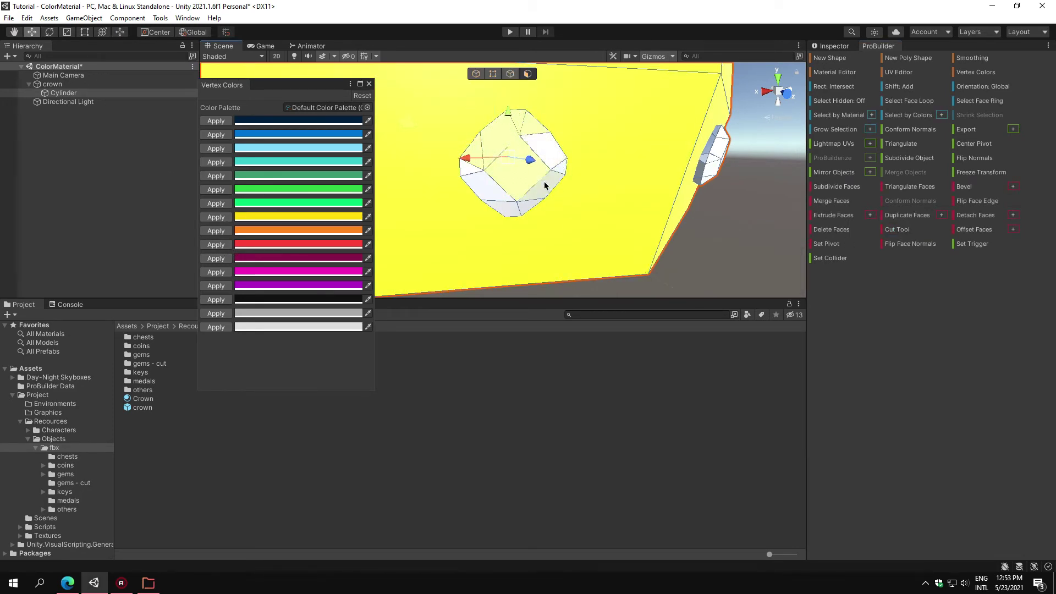
pyautogui.click(215, 259)
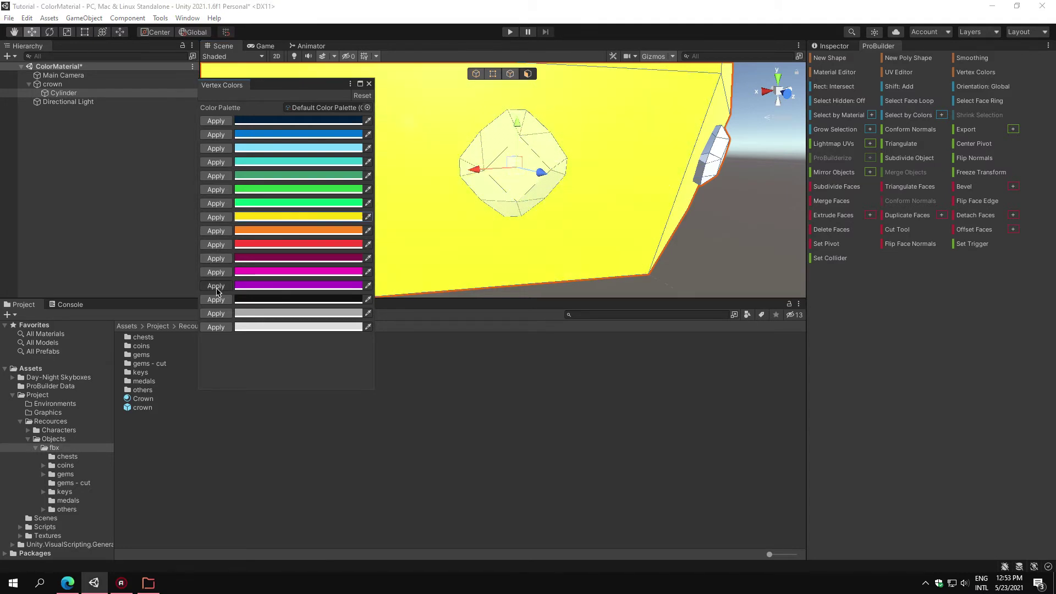
pyautogui.keyDown('alt'); pyautogui.moveTo(632, 184); pyautogui.dragTo(452, 188); pyautogui.keyUp('alt')
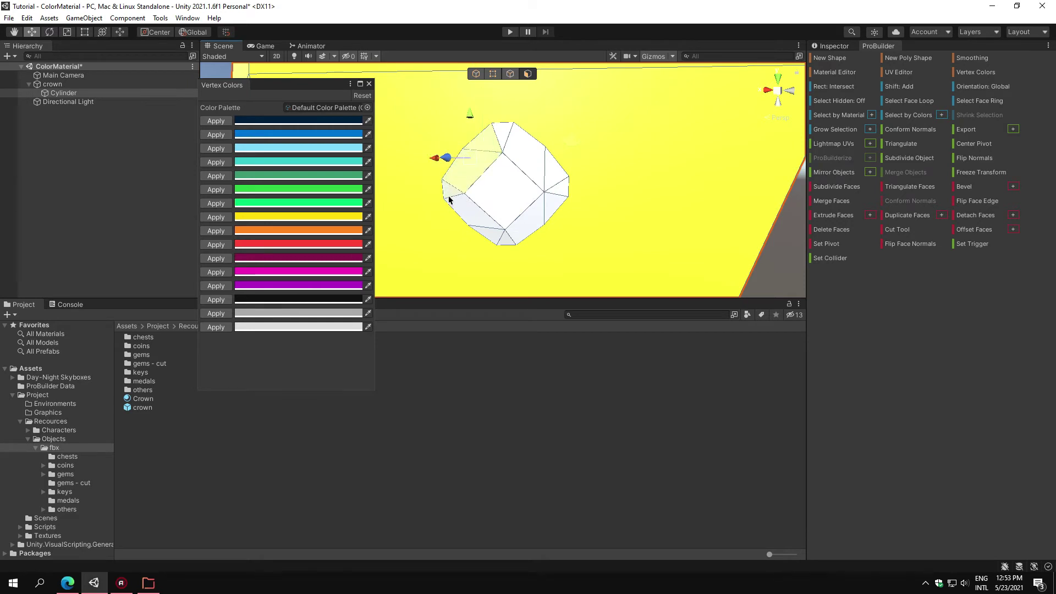
pyautogui.keyDown('shift'); pyautogui.click(449, 200); pyautogui.keyUp('shift')
pyautogui.keyDown('shift'); pyautogui.click(509, 239); pyautogui.keyUp('shift')
pyautogui.click(510, 179)
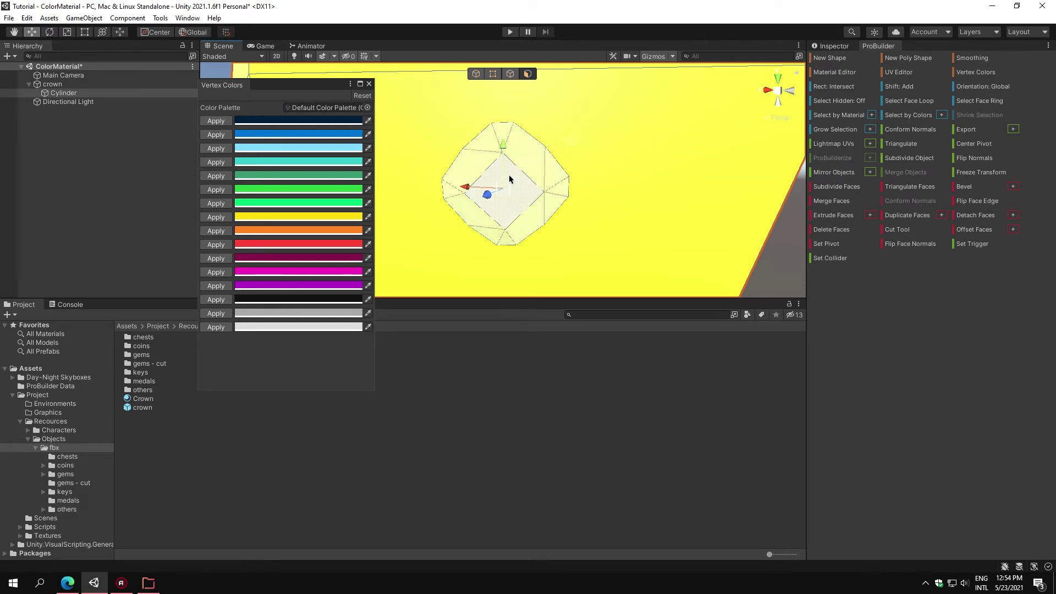
pyautogui.click(201, 246)
pyautogui.scroll(-5, 589, 224)
pyautogui.moveTo(590, 224)
pyautogui.keyDown('alt'); pyautogui.mouseDown()
pyautogui.moveTo(625, 207)
pyautogui.moveTo(748, 274)
pyautogui.mouseUp(); pyautogui.keyUp('alt')
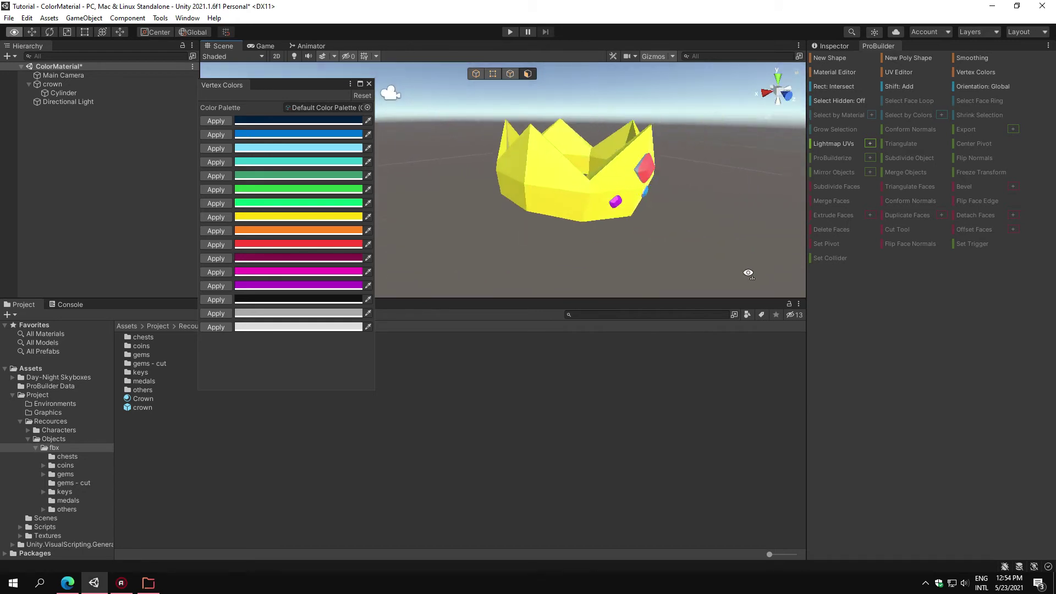
# - View the whole crown from the front, park the Vertex Colors palette lower right, and select others
pyautogui.keyDown('alt'); pyautogui.moveTo(748, 273); pyautogui.dragTo(201, 315); pyautogui.keyUp('alt')
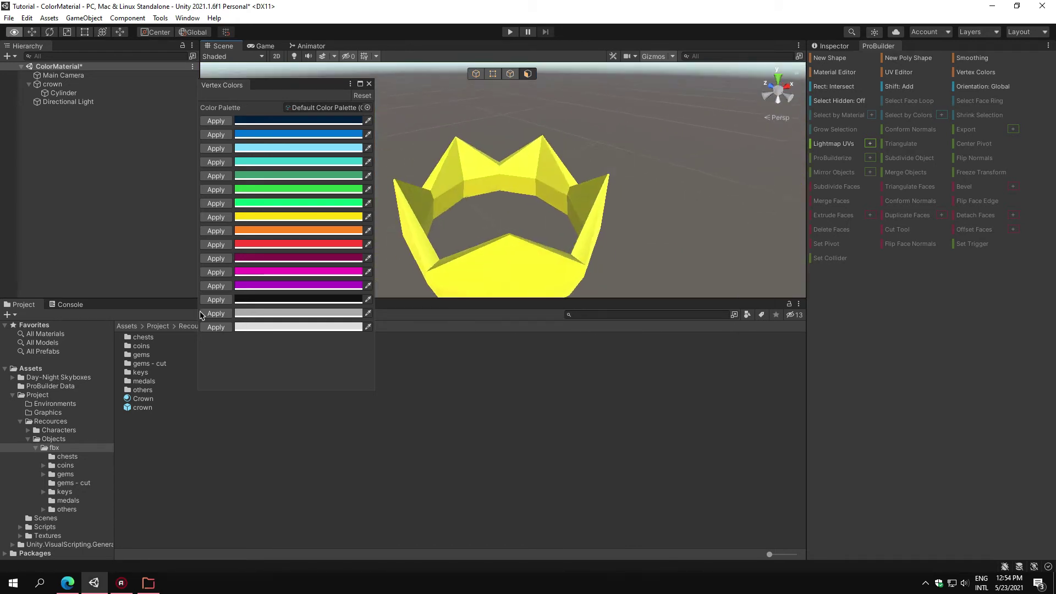
pyautogui.scroll(-5, 676, 297)
pyautogui.moveTo(231, 85); pyautogui.dragTo(896, 270)
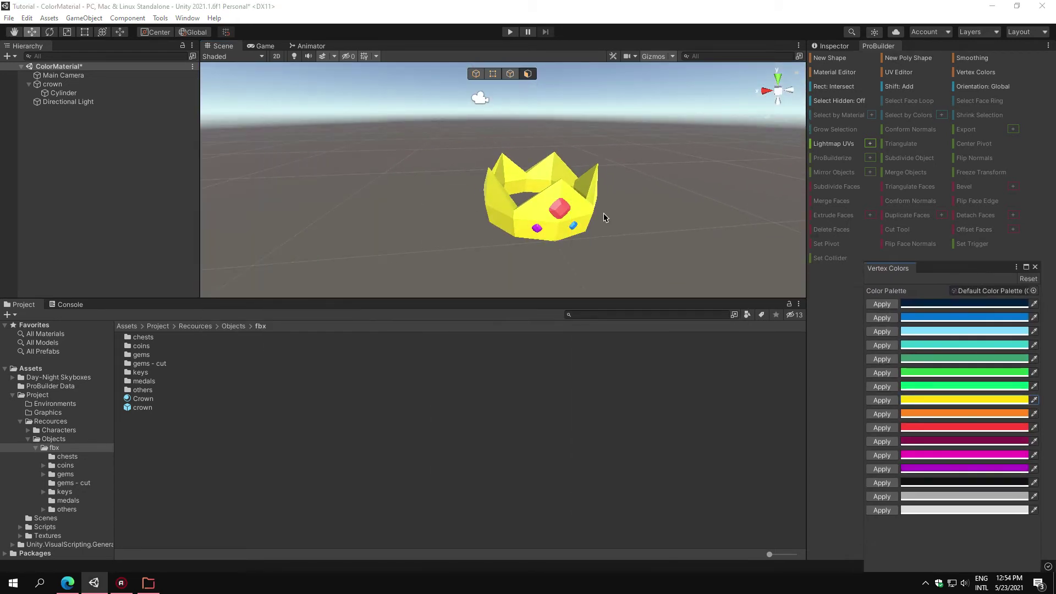
pyautogui.keyDown('alt'); pyautogui.moveTo(604, 217); pyautogui.dragTo(612, 209); pyautogui.keyUp('alt')
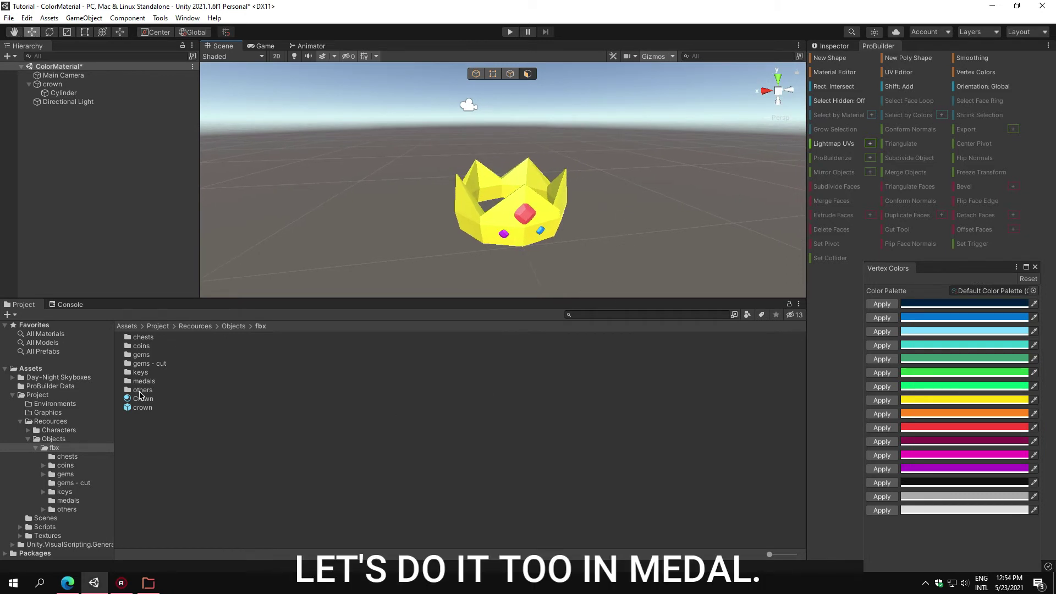
pyautogui.click(140, 391)
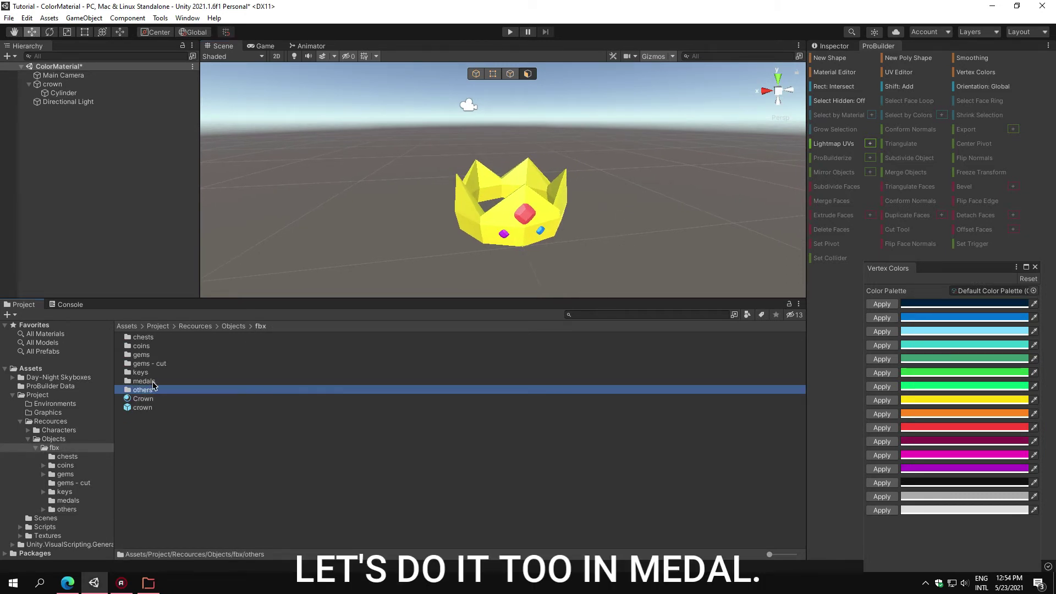
# - Drag medal-1 from the medals folder into the Hierarchy and frame it
pyautogui.doubleClick(152, 381)
pyautogui.moveTo(144, 339); pyautogui.dragTo(471, 249)
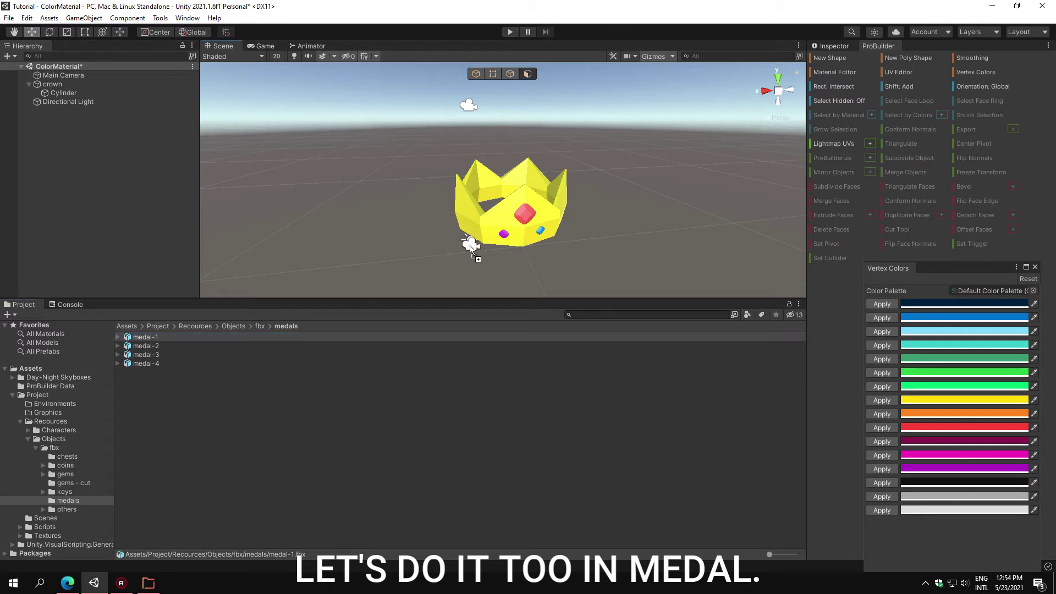
pyautogui.moveTo(352, 236); pyautogui.dragTo(112, 175)
pyautogui.moveTo(108, 113); pyautogui.dragTo(108, 114)
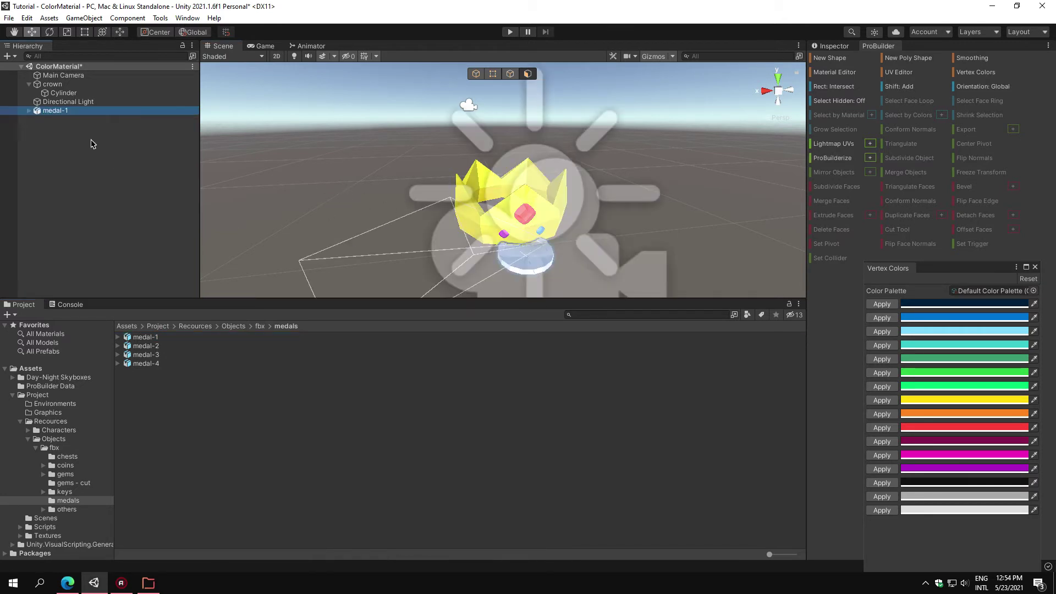
pyautogui.press('f')
# - Unpack medal-1 completely and select its child medal object
pyautogui.rightClick(67, 110)
pyautogui.moveTo(132, 240)
pyautogui.click(250, 289)
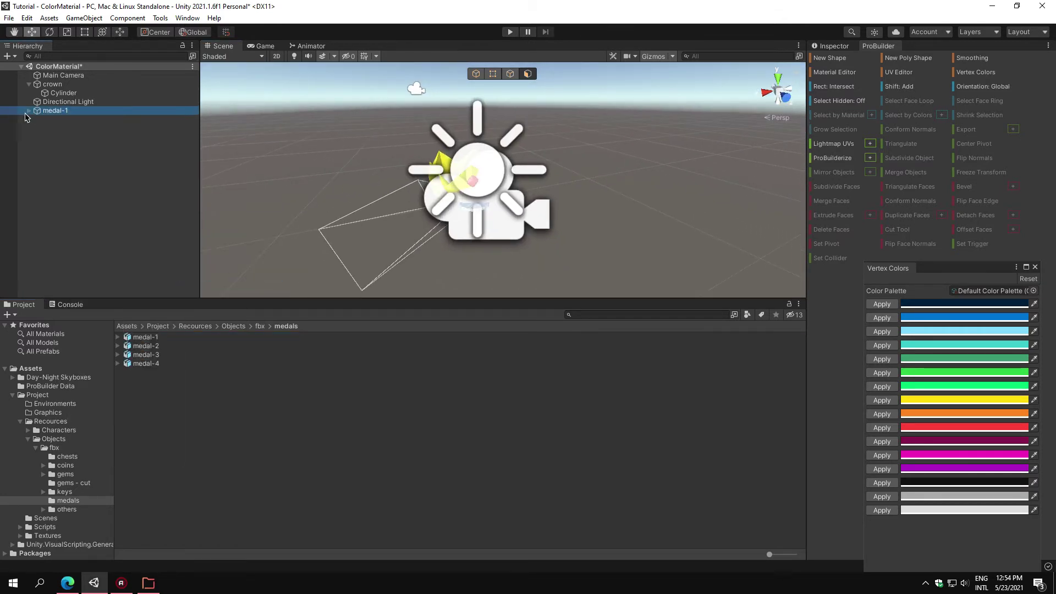
pyautogui.click(473, 208)
pyautogui.press('f')
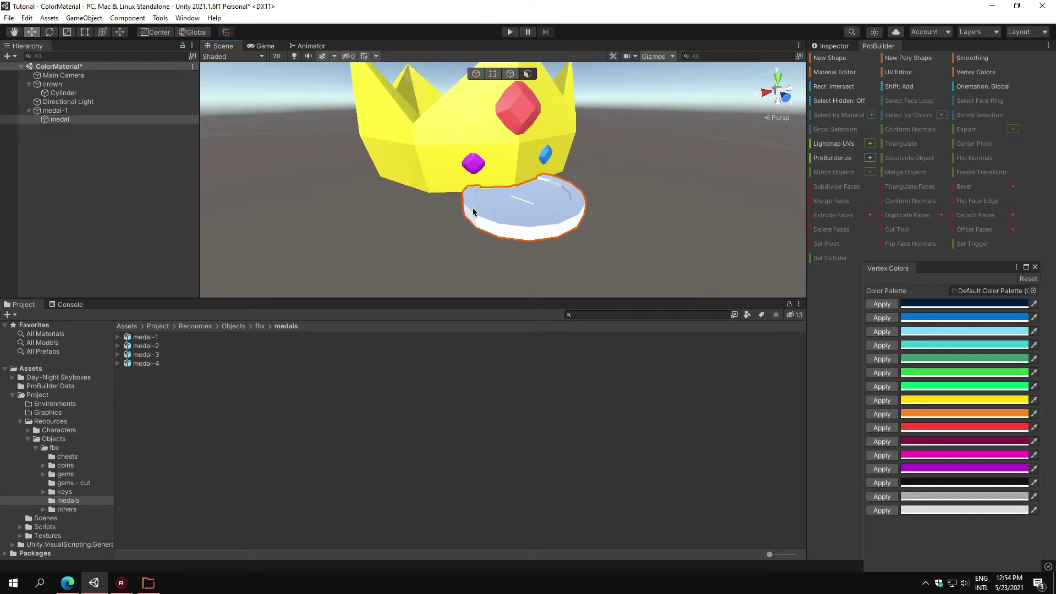
pyautogui.click(46, 110)
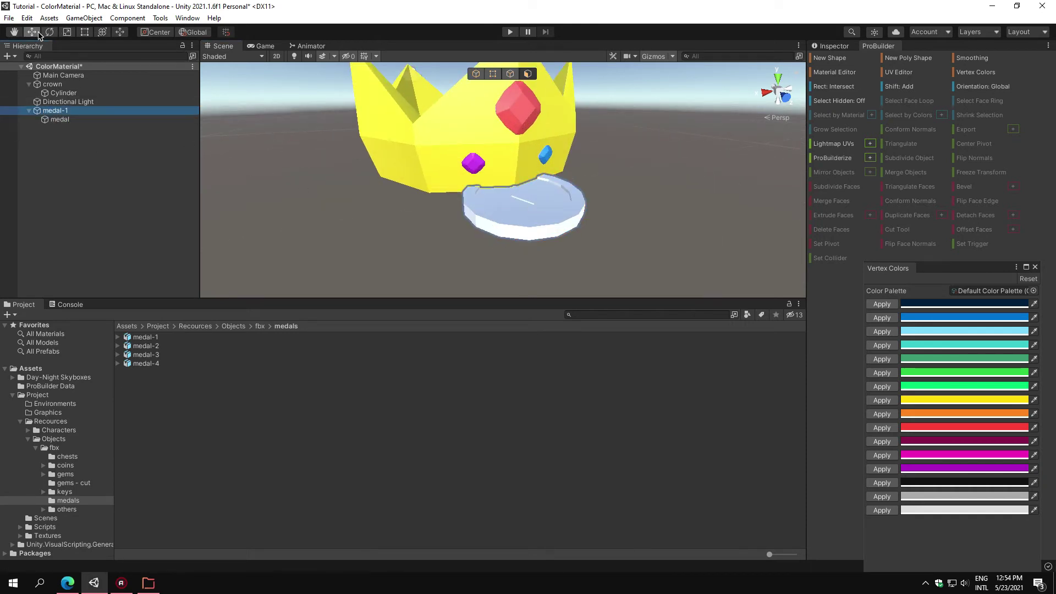
pyautogui.click(522, 221)
pyautogui.scroll(-5, 552, 207)
# - Move medal-1 beside the crown to Position X -0.96, Z -0.5
pyautogui.click(854, 48)
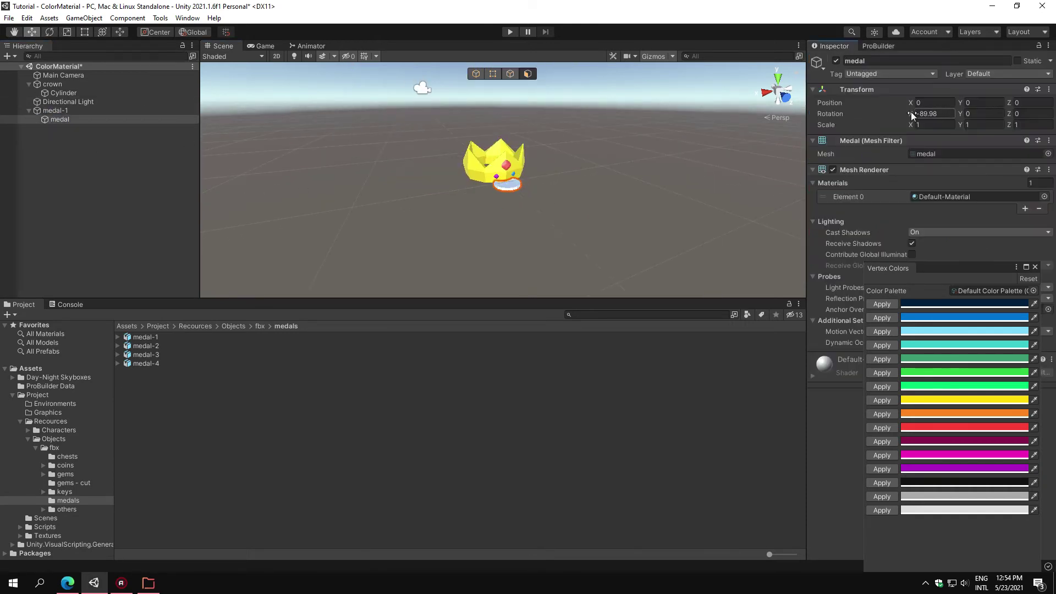
pyautogui.scroll(5, 531, 153)
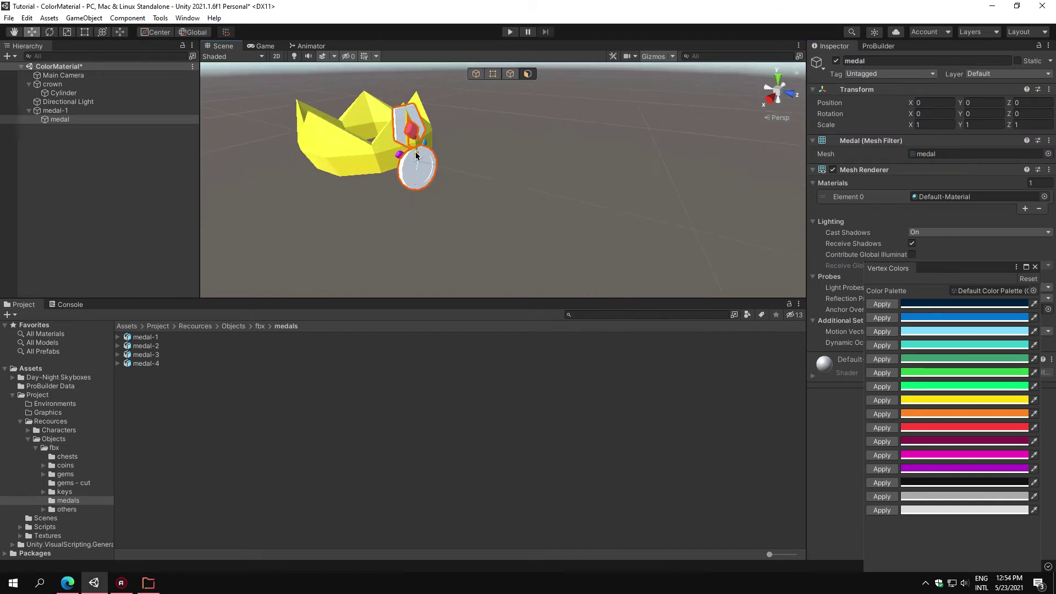
pyautogui.keyDown('alt'); pyautogui.moveTo(608, 193); pyautogui.dragTo(385, 182); pyautogui.keyUp('alt')
pyautogui.click(65, 112)
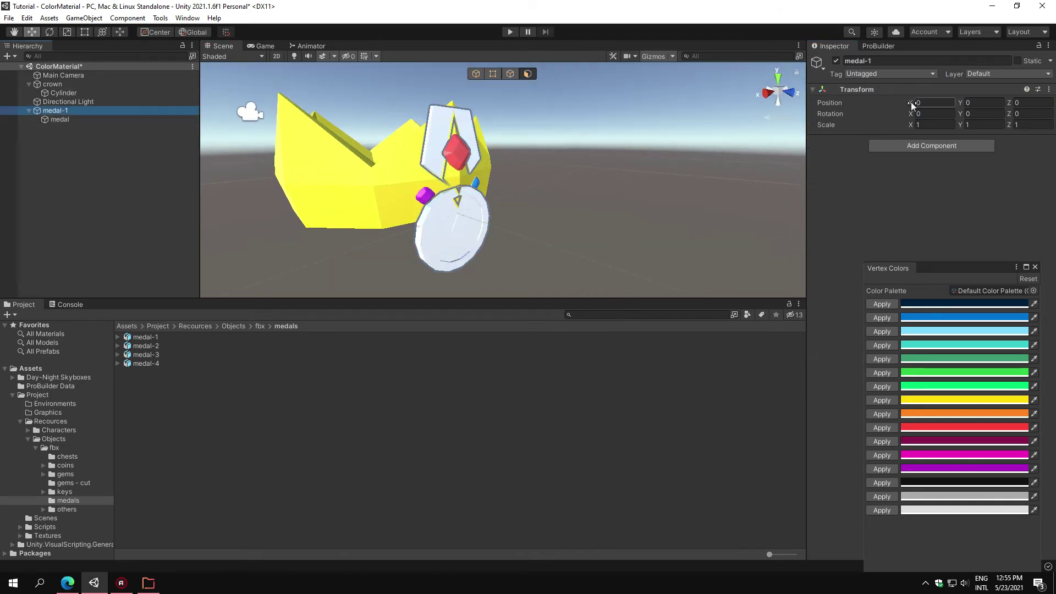
pyautogui.moveTo(911, 104); pyautogui.dragTo(884, 119)
pyautogui.write('-0.5')
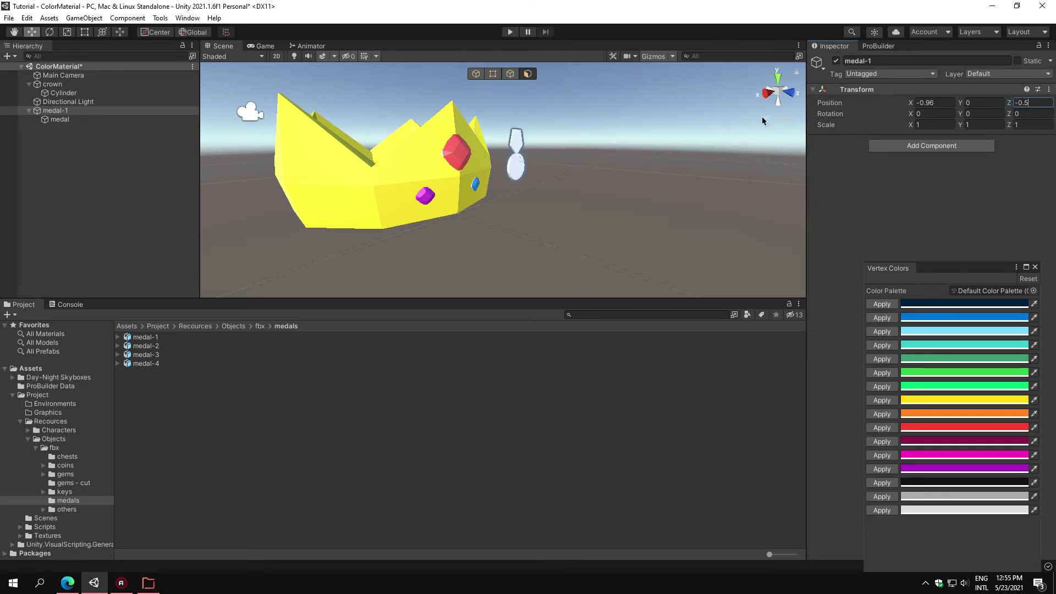
pyautogui.press('Return')
pyautogui.press('f')
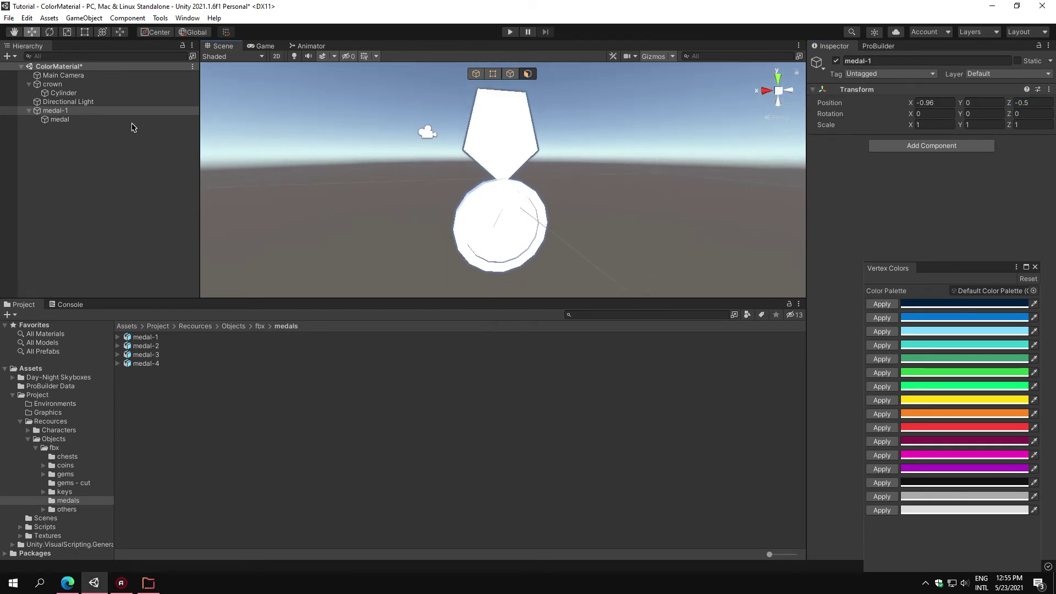
# - ProBuilderize the medal and select the ribbon face above its disc
pyautogui.click(866, 47)
pyautogui.click(833, 158)
pyautogui.click(606, 313)
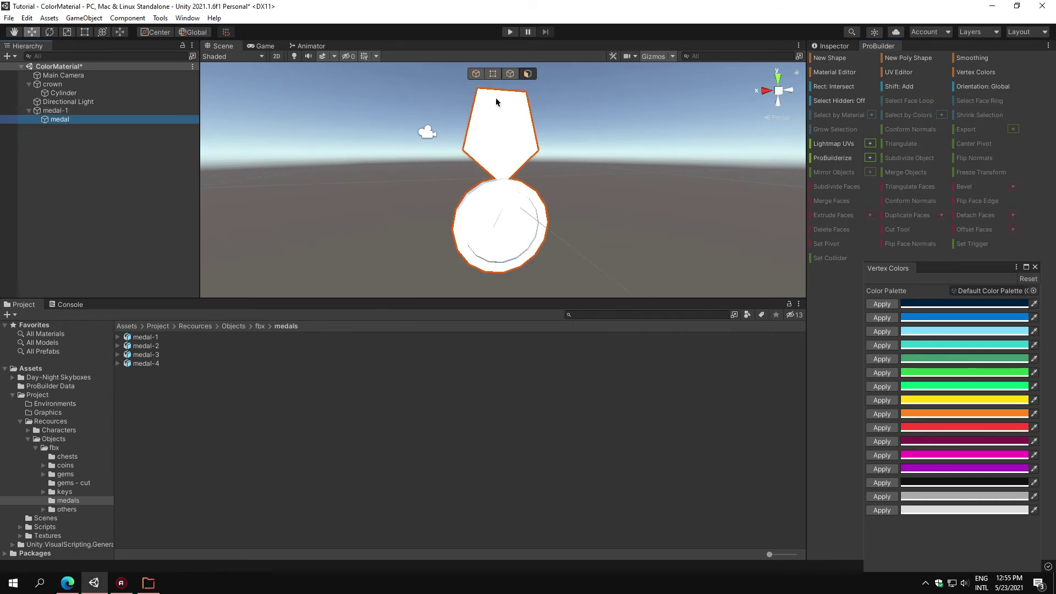
pyautogui.click(832, 159)
pyautogui.keyDown('alt'); pyautogui.moveTo(593, 224); pyautogui.dragTo(528, 165); pyautogui.keyUp('alt')
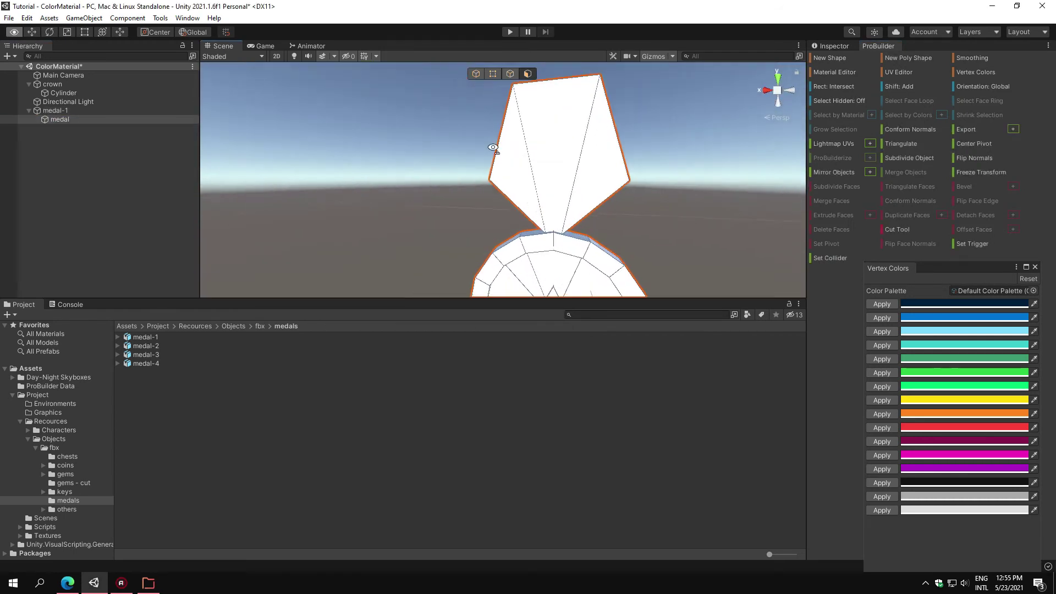
pyautogui.click(483, 170)
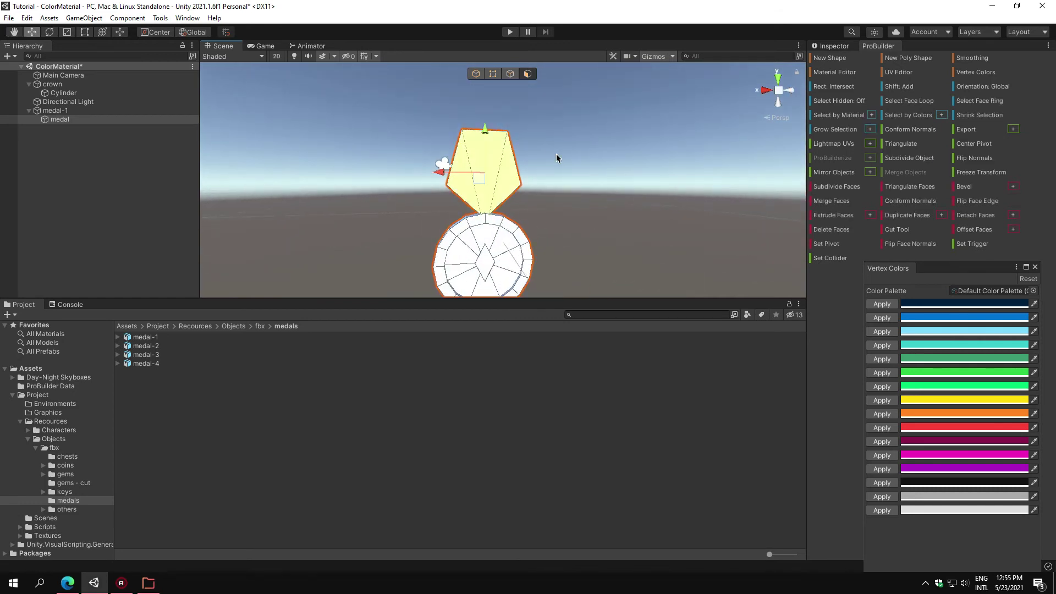
# - Create a new material named Medal-1 in the medals folder
pyautogui.rightClick(159, 388)
pyautogui.moveTo(177, 118)
pyautogui.click(337, 314)
pyautogui.write('Medal')
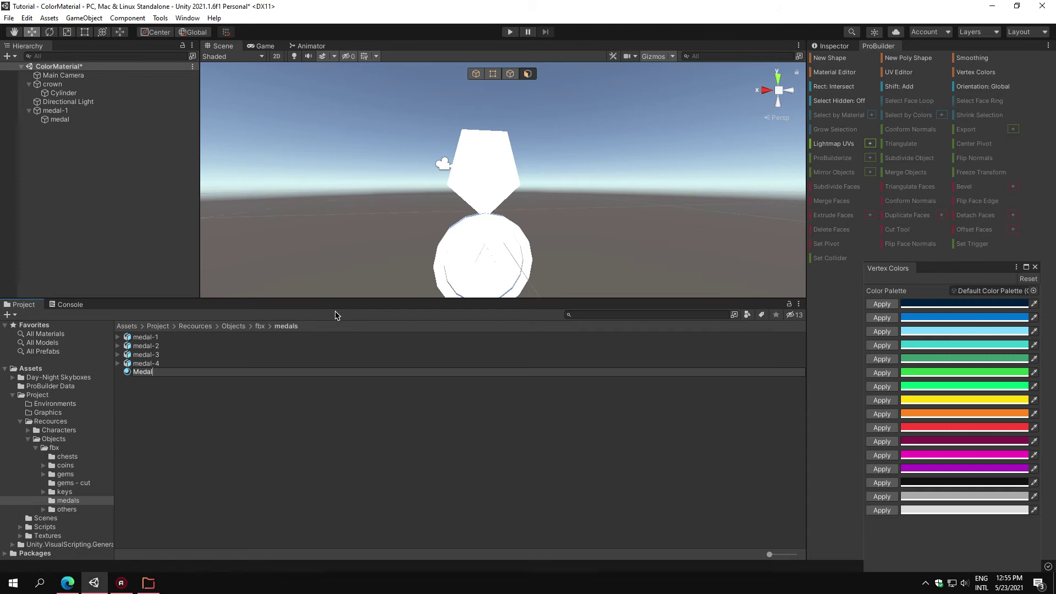
pyautogui.write('-1')
pyautogui.press('Return')
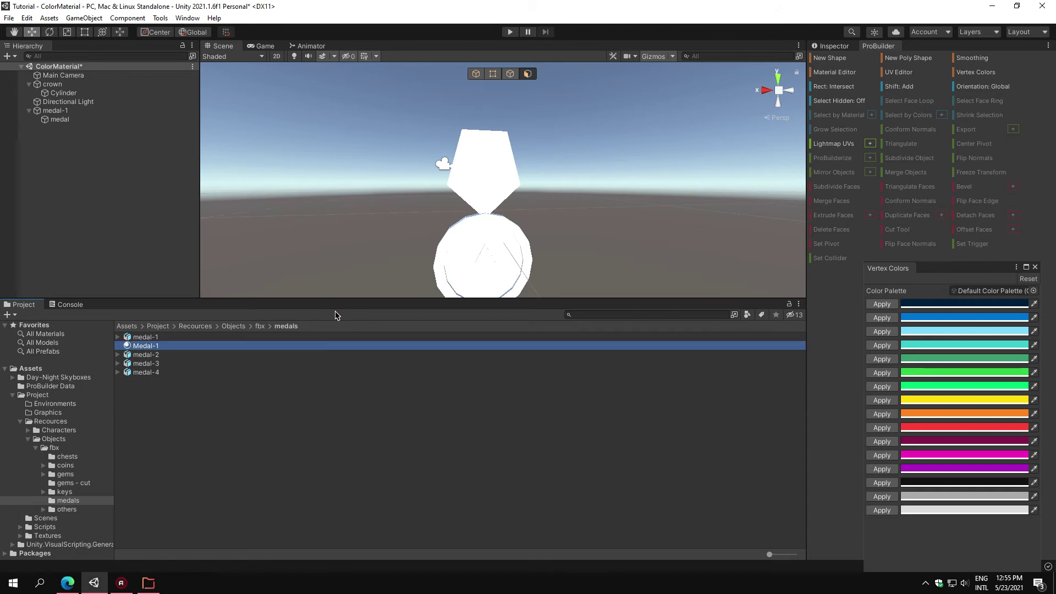
# - Set Medal-1's shader to ProBuilder/Standard Vertex Color with Albedo texture None
pyautogui.click(833, 45)
pyautogui.click(935, 70)
pyautogui.click(914, 179)
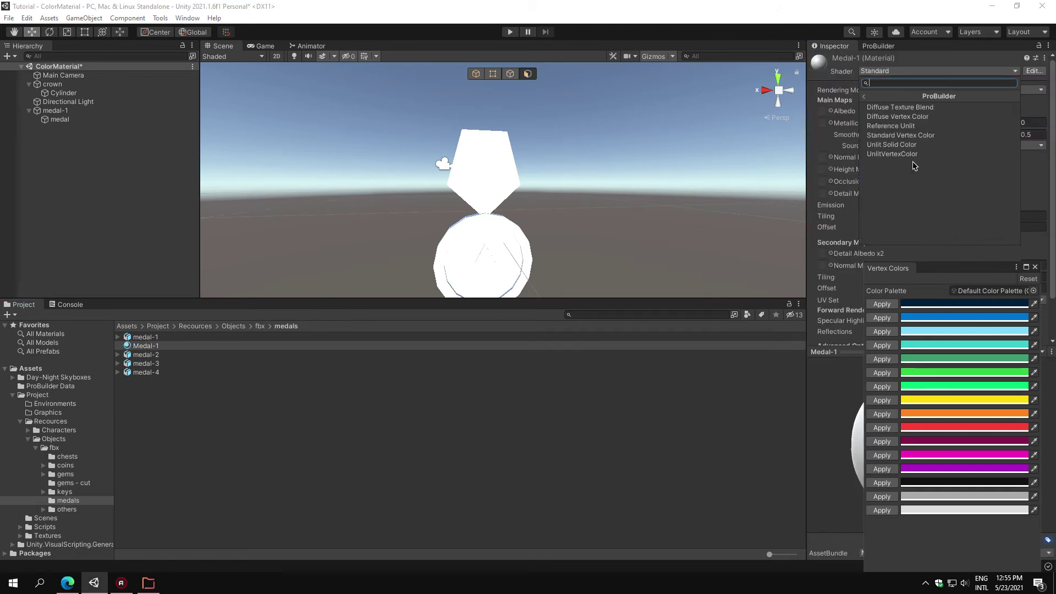
pyautogui.click(934, 137)
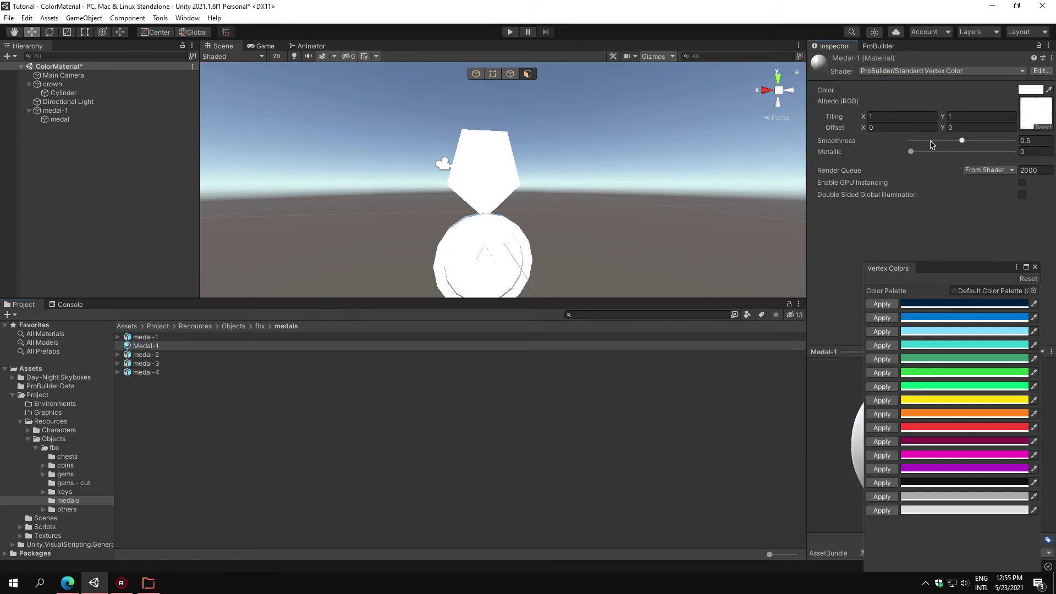
pyautogui.click(1040, 132)
pyautogui.doubleClick(625, 187)
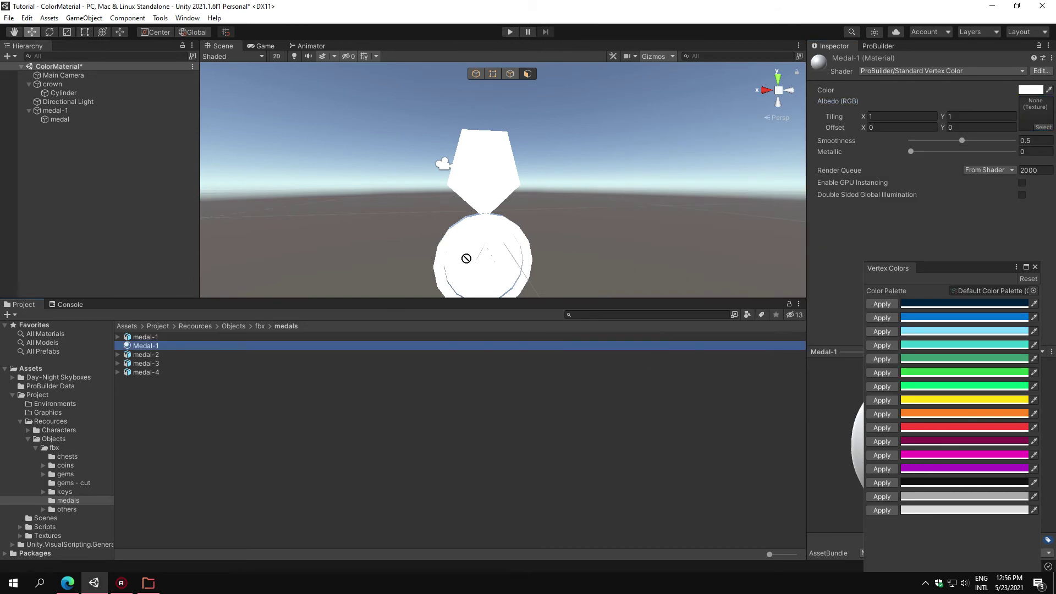
# - Colour the selected ribbon face red and change a palette swatch to dark red
pyautogui.click(59, 119)
pyautogui.moveTo(941, 274)
pyautogui.mouseDown()
pyautogui.moveTo(580, 229)
pyautogui.moveTo(683, 232)
pyautogui.moveTo(802, 215)
pyautogui.mouseUp()
pyautogui.press('f')
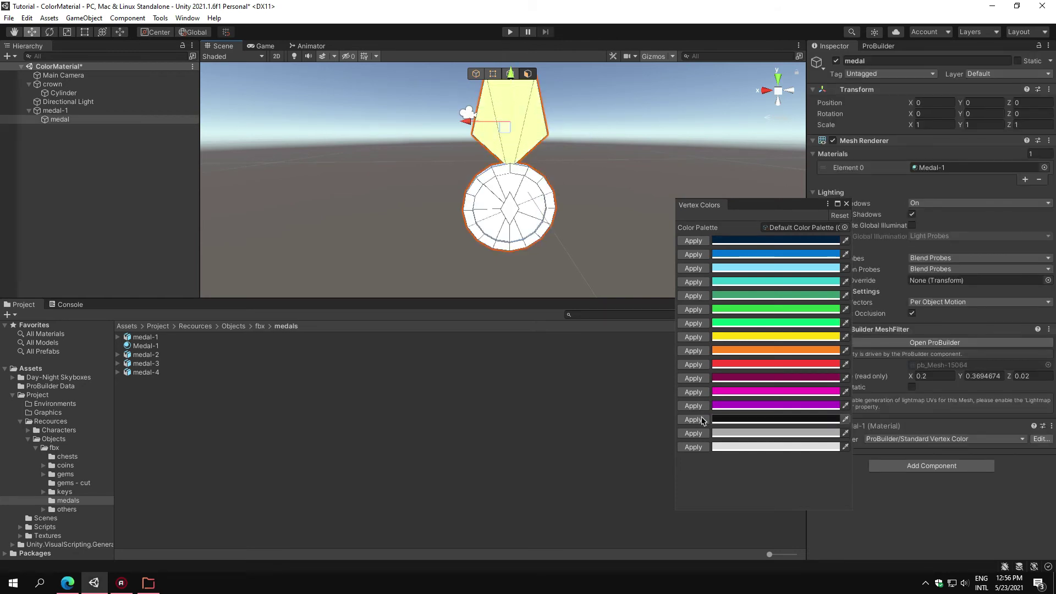
pyautogui.click(687, 368)
pyautogui.keyDown('alt'); pyautogui.moveTo(582, 131); pyautogui.dragTo(378, 156); pyautogui.keyUp('alt')
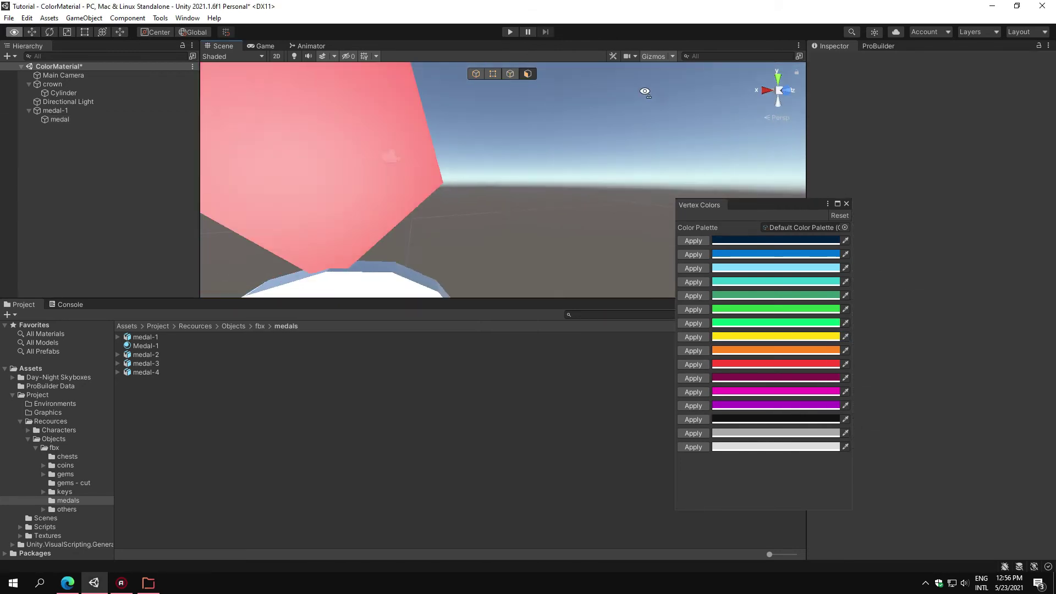
pyautogui.click(727, 381)
pyautogui.click(843, 409)
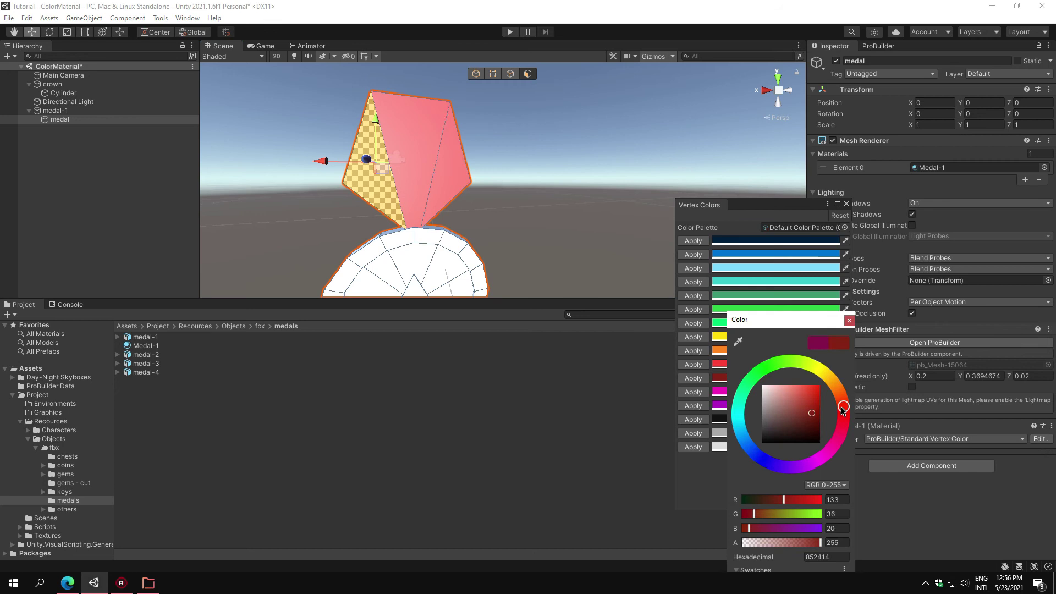
pyautogui.click(706, 476)
# - Paint the ribbon's face and side face dark red
pyautogui.click(480, 226)
pyautogui.moveTo(480, 225)
pyautogui.keyDown('alt'); pyautogui.mouseDown()
pyautogui.moveTo(577, 235)
pyautogui.moveTo(974, 203)
pyautogui.mouseUp(); pyautogui.keyUp('alt')
pyautogui.click(459, 172)
pyautogui.click(693, 379)
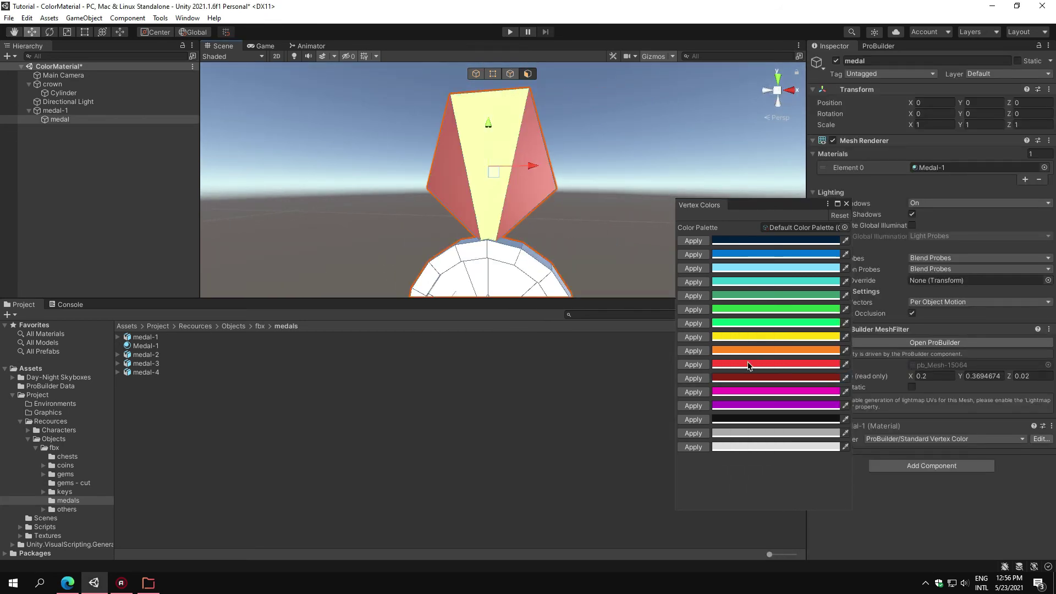
pyautogui.click(640, 134)
pyautogui.moveTo(640, 134)
pyautogui.keyDown('alt'); pyautogui.mouseDown()
pyautogui.moveTo(569, 92)
pyautogui.moveTo(418, 236)
pyautogui.mouseUp(); pyautogui.keyUp('alt')
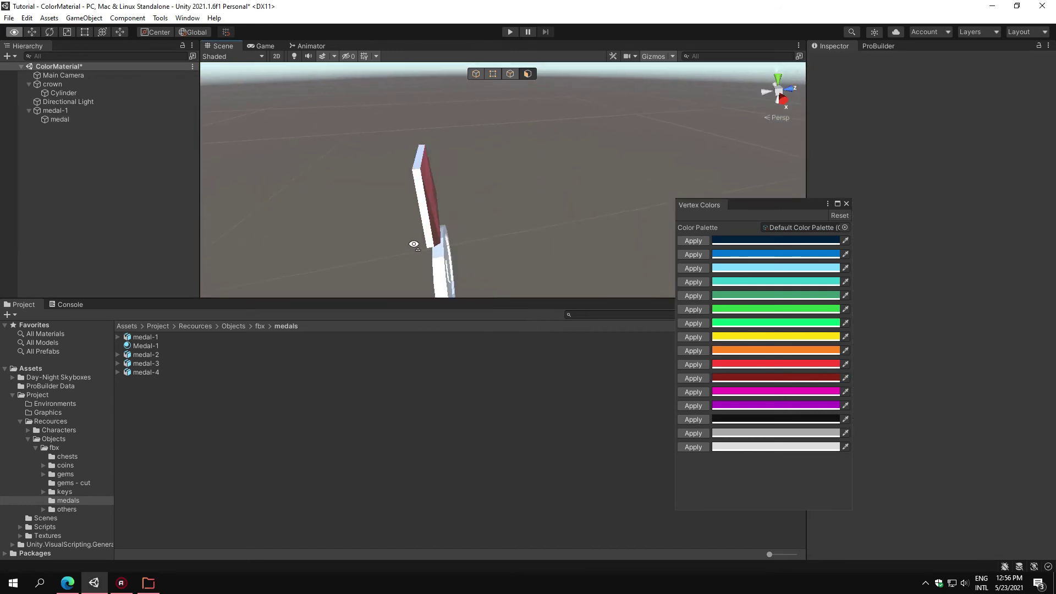
pyautogui.click(423, 189)
pyautogui.click(693, 378)
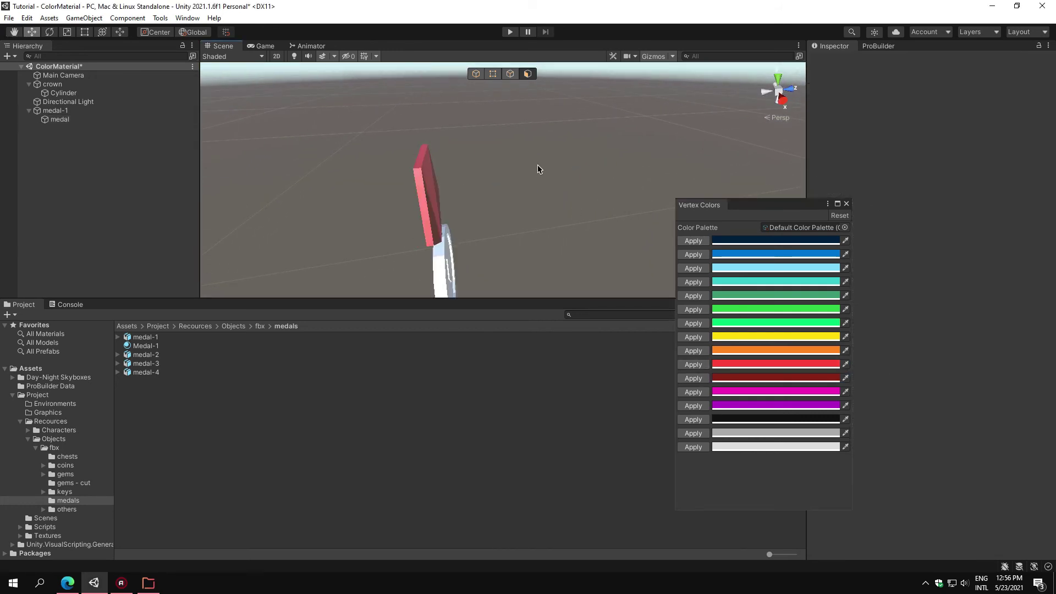
# - Paint the remaining ribbon faces red, then select the medal's front disc face
pyautogui.moveTo(537, 164)
pyautogui.keyDown('alt'); pyautogui.mouseDown()
pyautogui.moveTo(484, 177)
pyautogui.moveTo(462, 198)
pyautogui.mouseUp(); pyautogui.keyUp('alt')
pyautogui.click(706, 367)
pyautogui.click(484, 207)
pyautogui.click(462, 198)
pyautogui.keyDown('alt'); pyautogui.moveTo(574, 168); pyautogui.dragTo(369, 212); pyautogui.keyUp('alt')
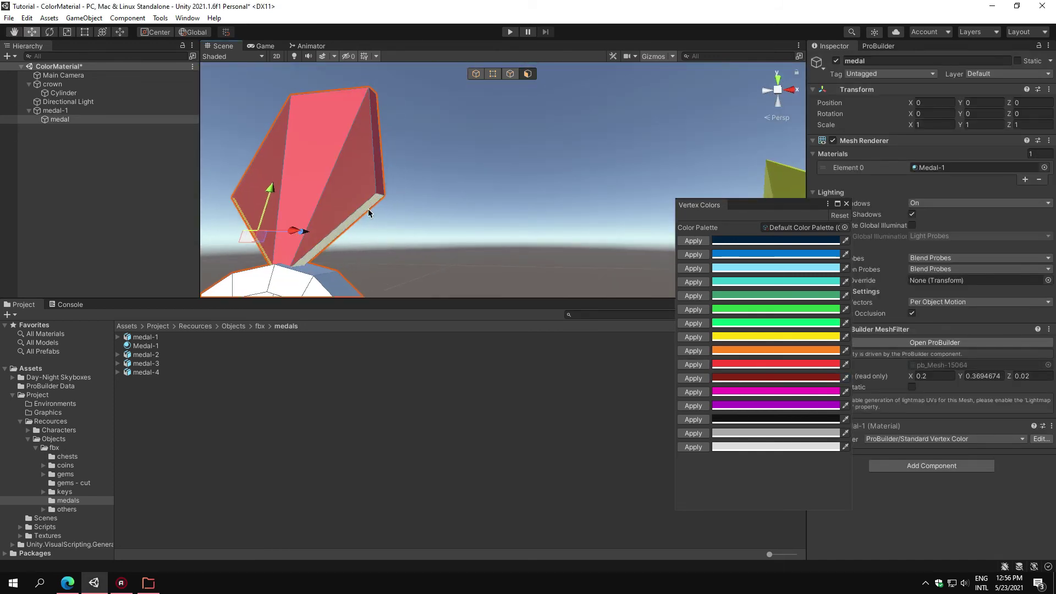
pyautogui.click(693, 364)
pyautogui.click(495, 165)
pyautogui.keyDown('alt'); pyautogui.moveTo(495, 165); pyautogui.dragTo(328, 202); pyautogui.keyUp('alt')
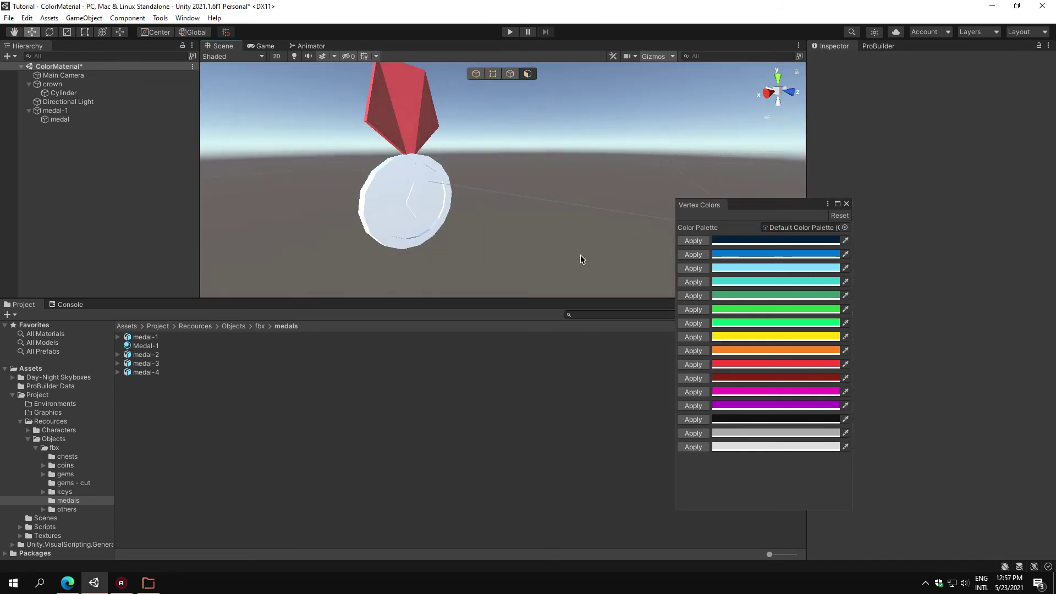
pyautogui.click(423, 206)
pyautogui.click(396, 189)
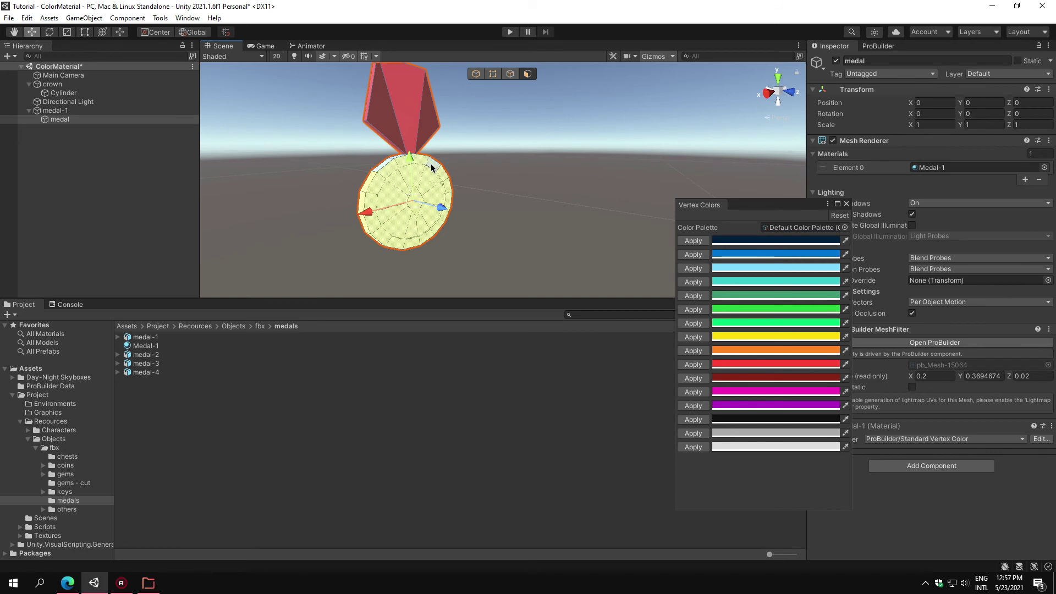
# - Warm up the yellow swatch and apply it to the selected disc face
pyautogui.click(720, 336)
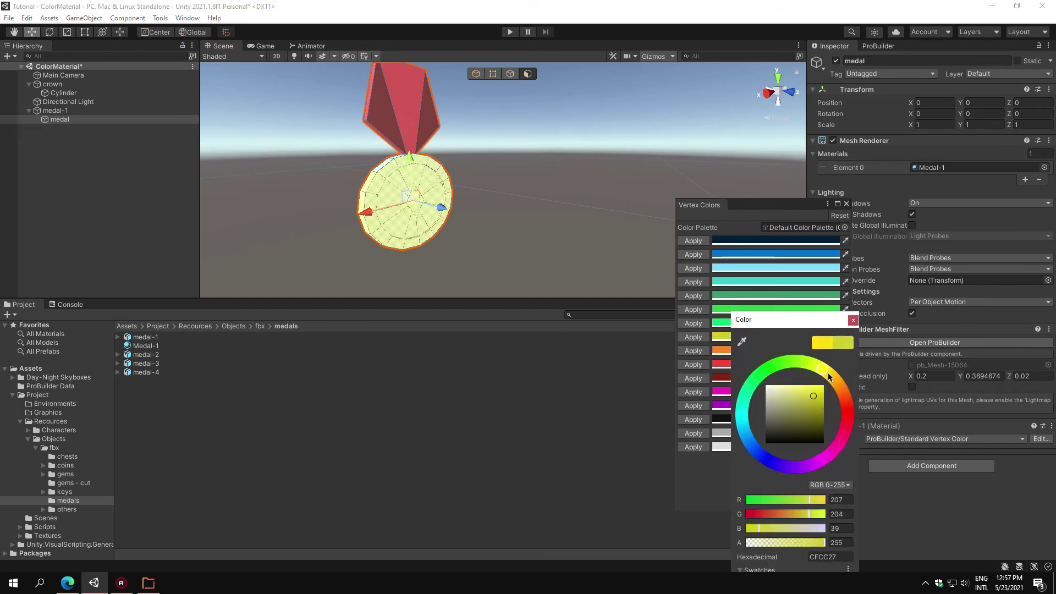
pyautogui.moveTo(829, 377); pyautogui.dragTo(830, 380)
pyautogui.click(818, 386)
pyautogui.click(693, 337)
pyautogui.keyDown('alt'); pyautogui.moveTo(524, 186); pyautogui.dragTo(400, 220); pyautogui.keyUp('alt')
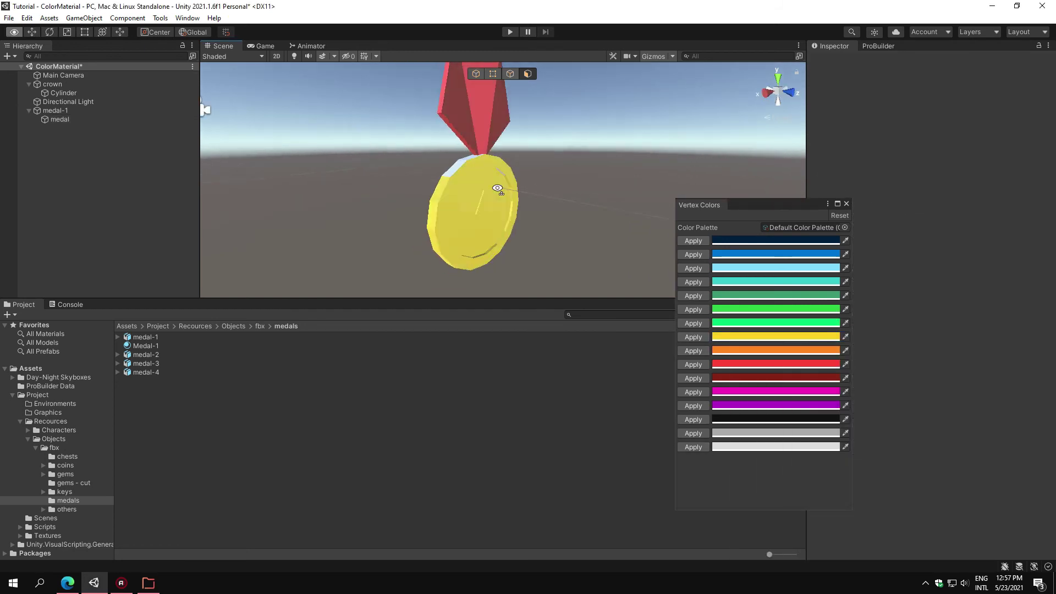
pyautogui.press('f')
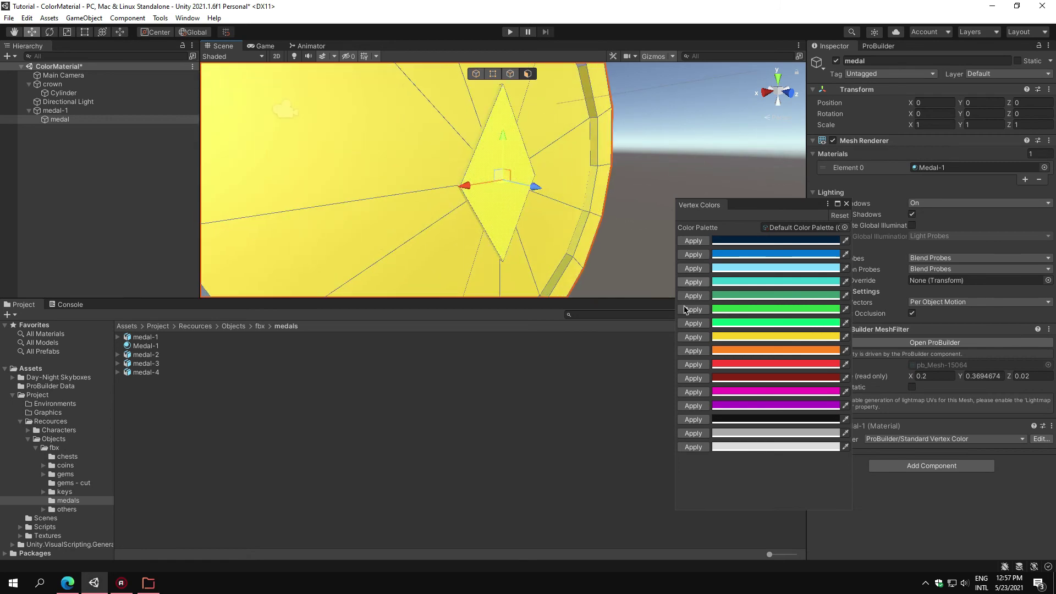
# - Change the orange swatch to bright yellow and paint the medal's front face with it
pyautogui.click(735, 351)
pyautogui.moveTo(833, 385); pyautogui.dragTo(824, 371)
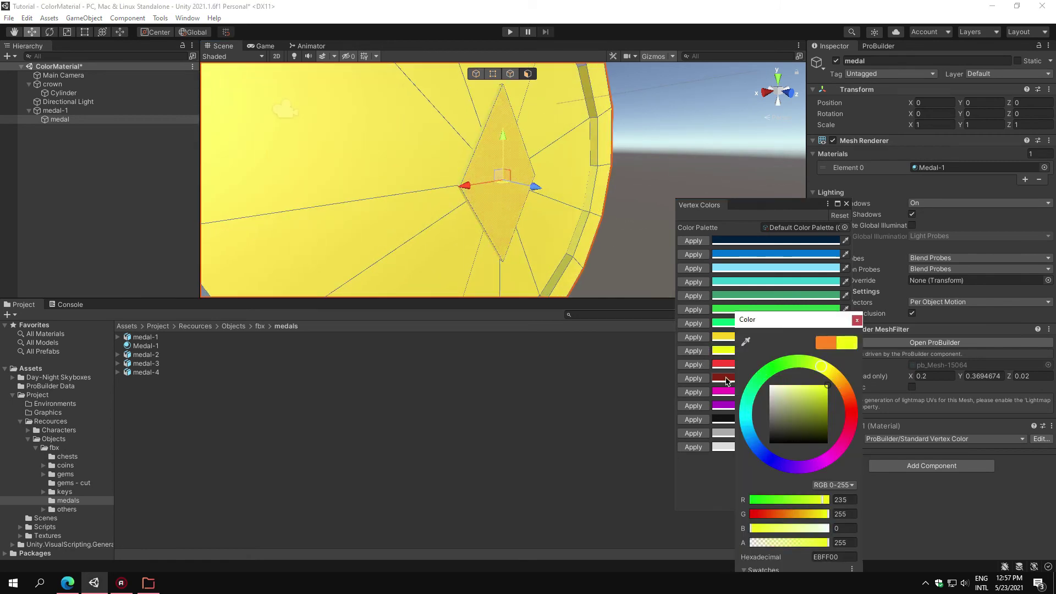
pyautogui.click(712, 163)
pyautogui.scroll(-5, 571, 161)
pyautogui.moveTo(571, 160)
pyautogui.keyDown('alt'); pyautogui.mouseDown()
pyautogui.moveTo(692, 179)
pyautogui.moveTo(3, 159)
pyautogui.mouseUp(); pyautogui.keyUp('alt')
pyautogui.moveTo(377, 161); pyautogui.dragTo(533, 245)
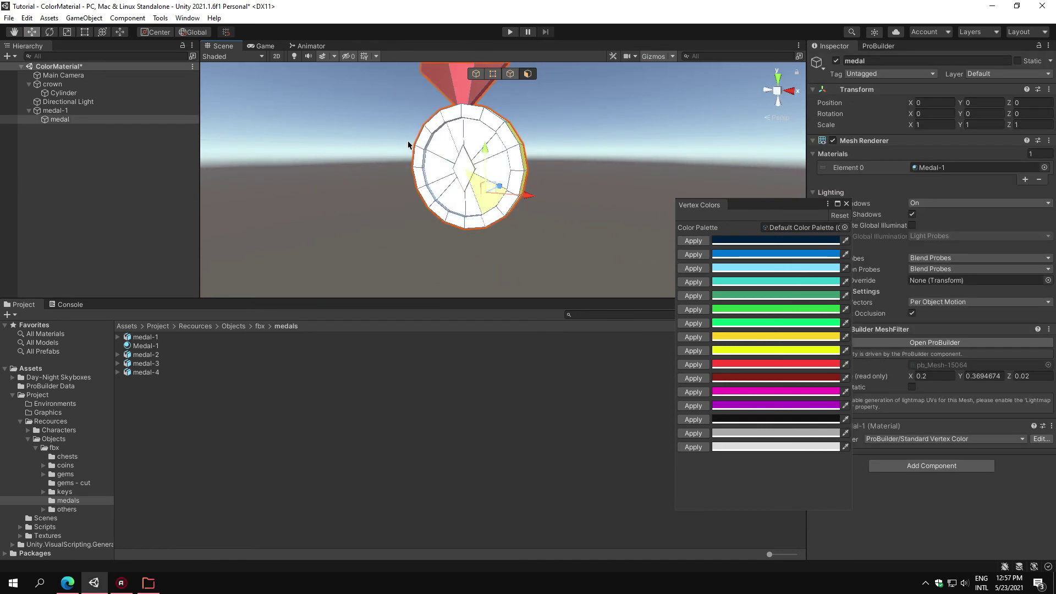
pyautogui.click(465, 147)
pyautogui.click(702, 347)
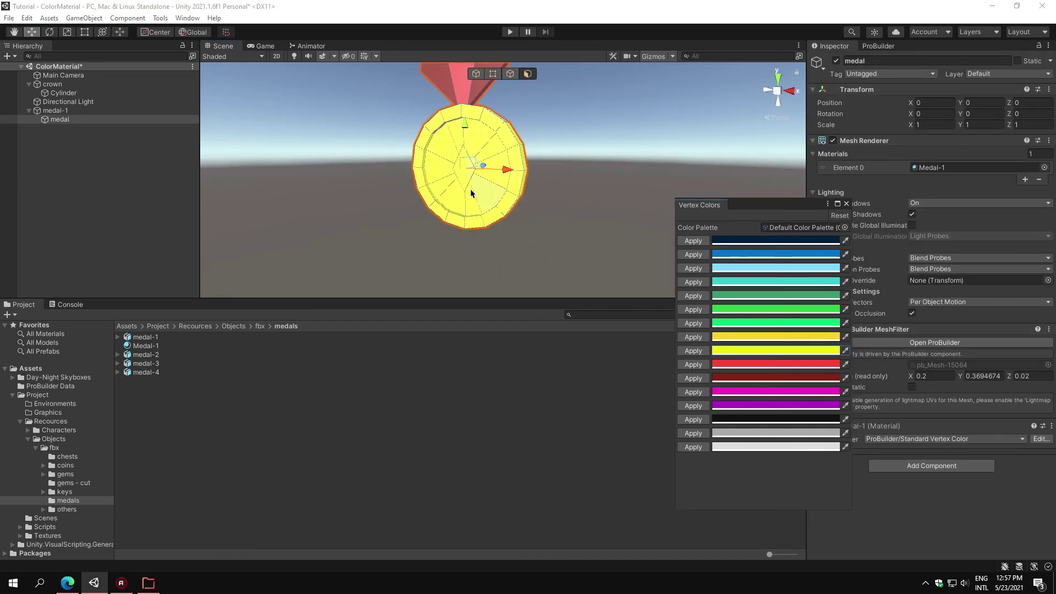
# - Paint the medal's back and remaining disc faces bright yellow
pyautogui.click(594, 205)
pyautogui.keyDown('alt'); pyautogui.moveTo(594, 205); pyautogui.dragTo(631, 160); pyautogui.keyUp('alt')
pyautogui.click(631, 160)
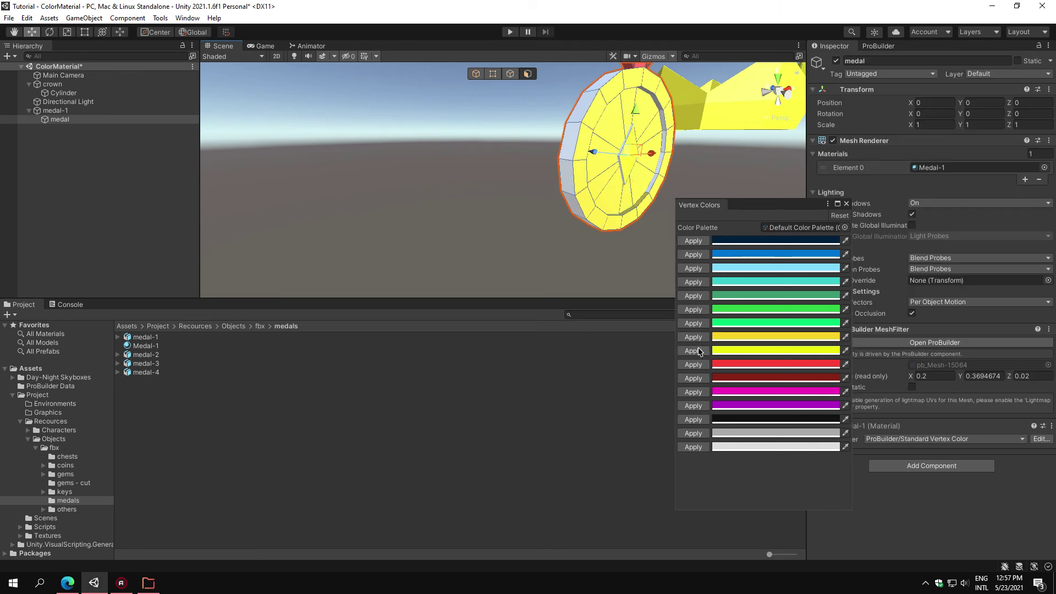
pyautogui.click(701, 351)
pyautogui.click(576, 189)
pyautogui.keyDown('alt'); pyautogui.moveTo(576, 189); pyautogui.dragTo(651, 130); pyautogui.keyUp('alt')
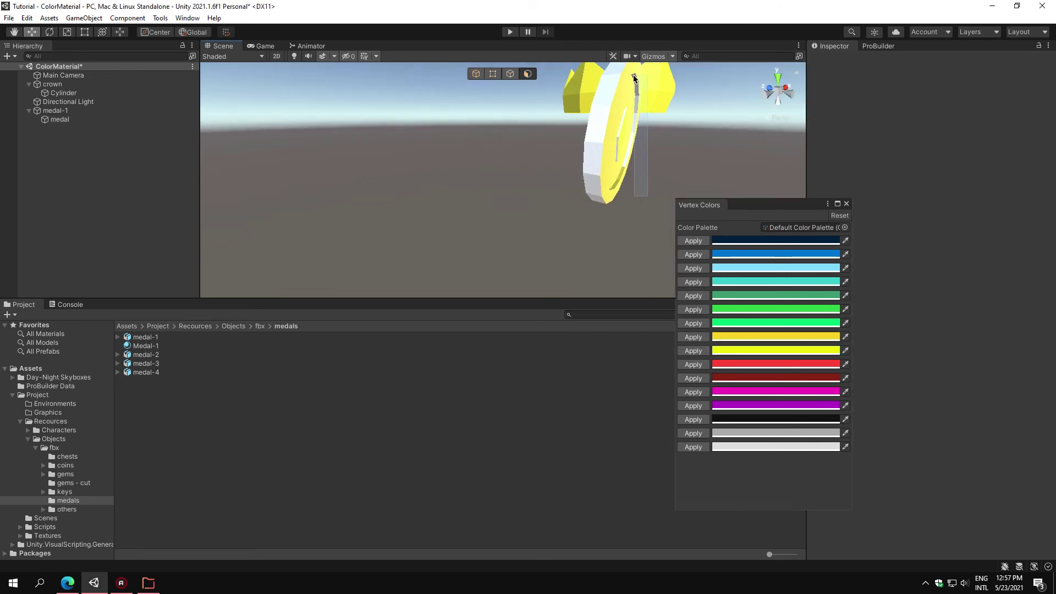
pyautogui.click(631, 156)
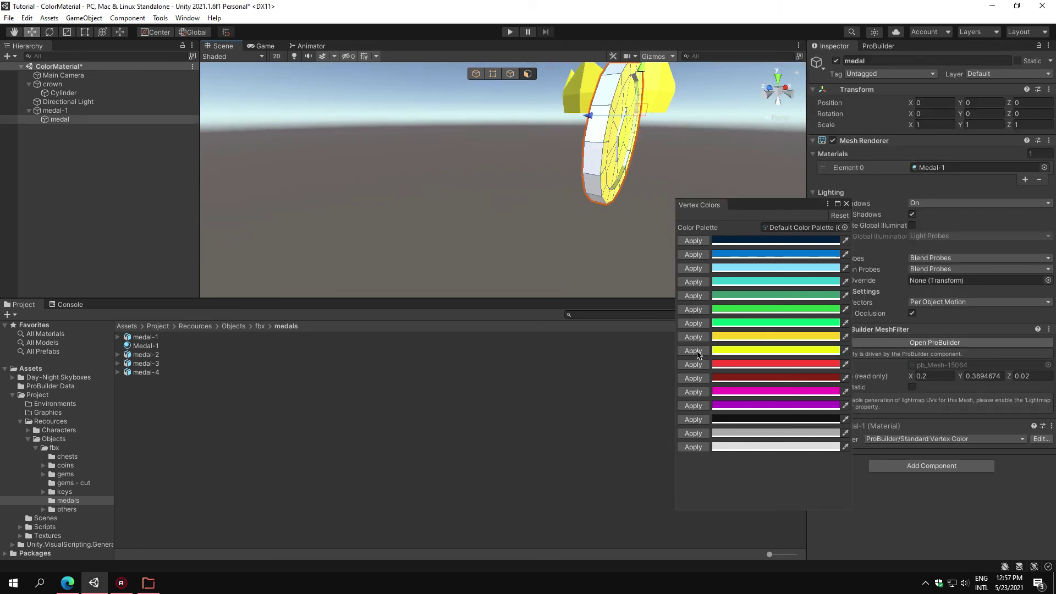
pyautogui.click(697, 352)
pyautogui.click(627, 165)
pyautogui.moveTo(628, 165)
pyautogui.keyDown('alt'); pyautogui.mouseDown()
pyautogui.moveTo(661, 114)
pyautogui.moveTo(406, 104)
pyautogui.mouseUp(); pyautogui.keyUp('alt')
pyautogui.click(547, 193)
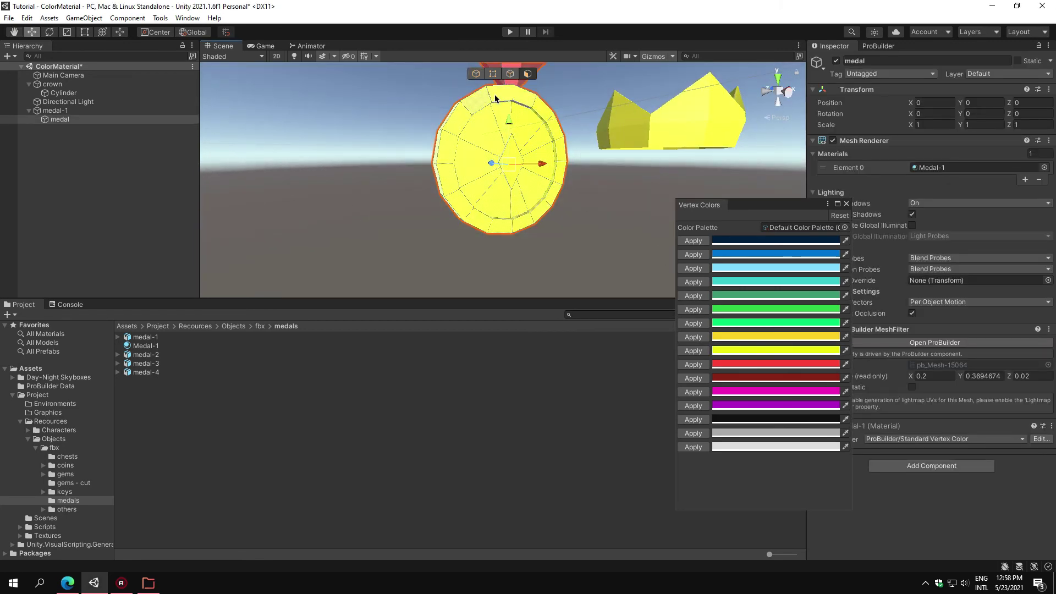
# - Paint the medal's rim faces yellow so the whole disc is yellow
pyautogui.click(633, 176)
pyautogui.keyDown('alt'); pyautogui.moveTo(633, 176); pyautogui.dragTo(661, 186); pyautogui.keyUp('alt')
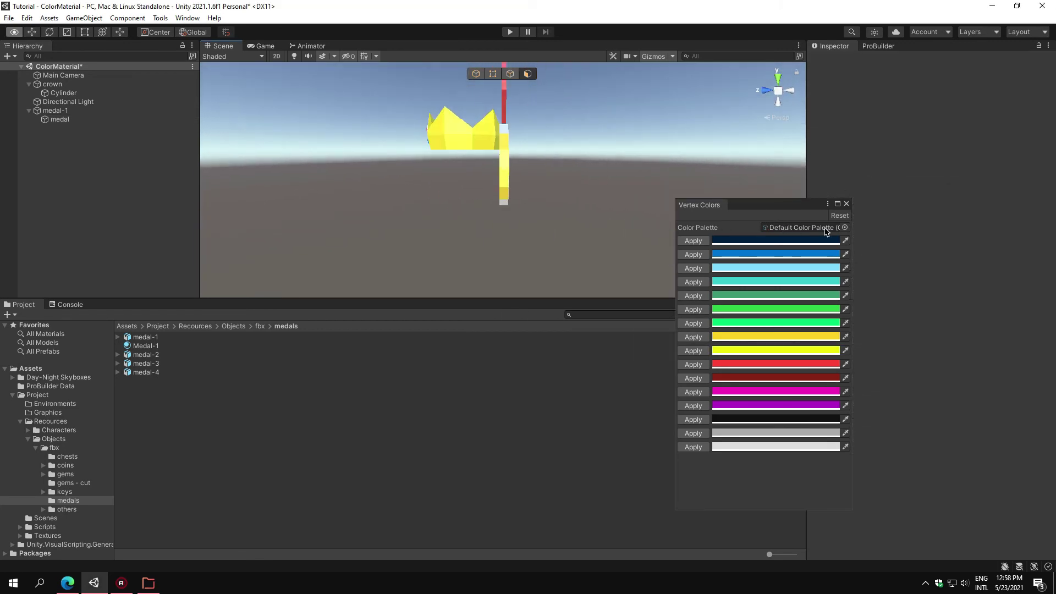
pyautogui.keyDown('alt'); pyautogui.moveTo(542, 168); pyautogui.dragTo(676, 160); pyautogui.keyUp('alt')
pyautogui.click(460, 135)
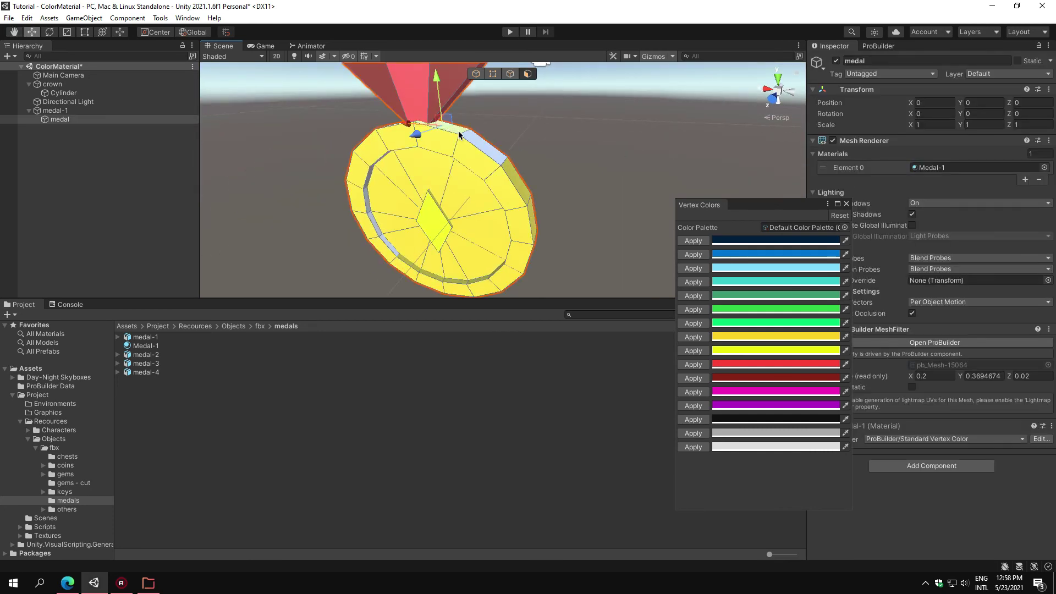
pyautogui.click(709, 350)
pyautogui.keyDown('alt'); pyautogui.moveTo(631, 193); pyautogui.dragTo(587, 127); pyautogui.keyUp('alt')
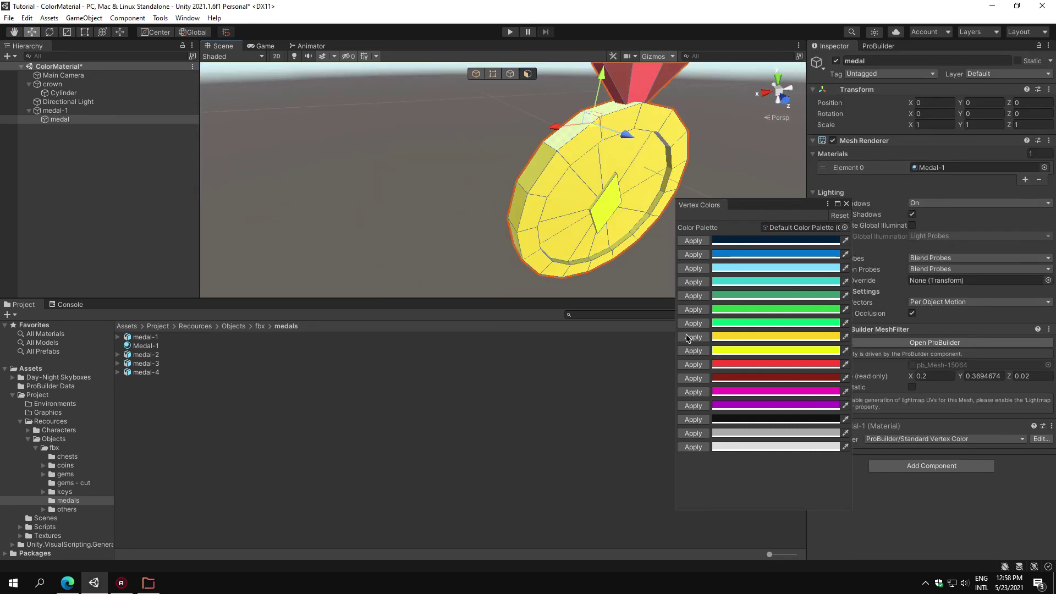
pyautogui.click(406, 179)
pyautogui.keyDown('alt'); pyautogui.moveTo(406, 179); pyautogui.dragTo(329, 178); pyautogui.keyUp('alt')
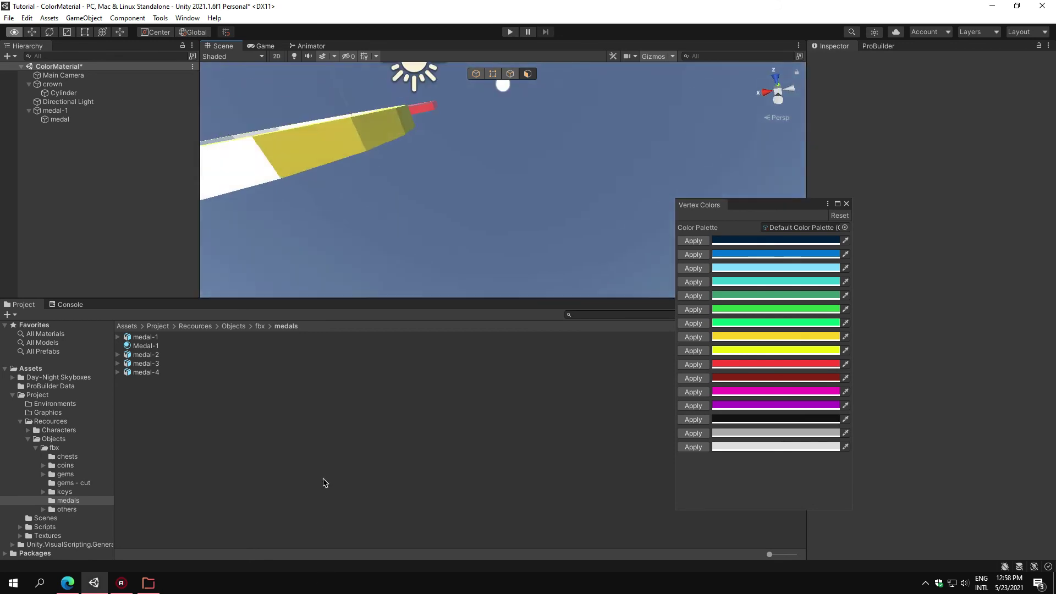
pyautogui.click(397, 181)
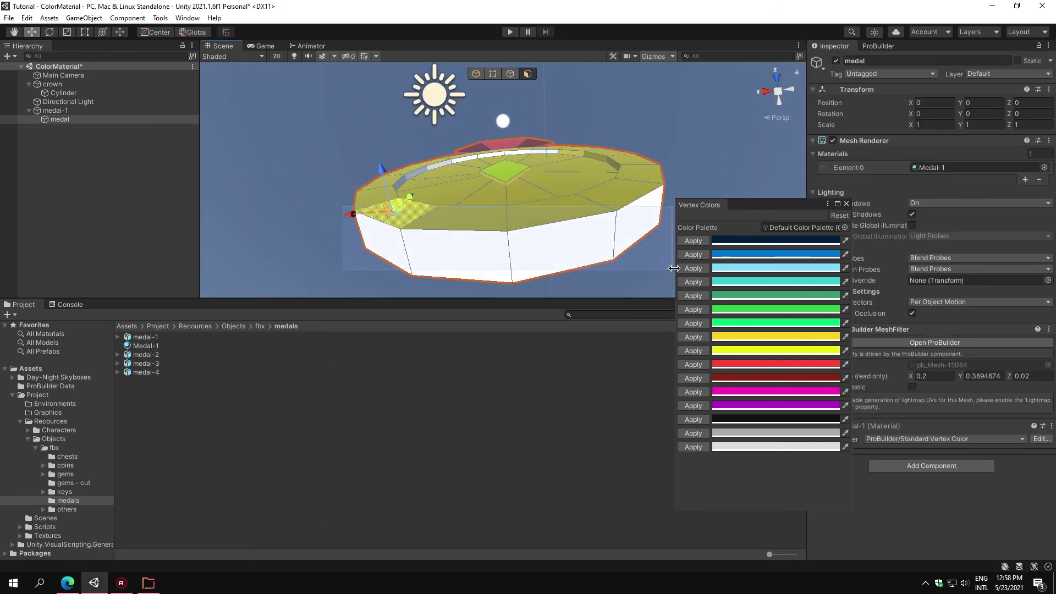
pyautogui.click(695, 337)
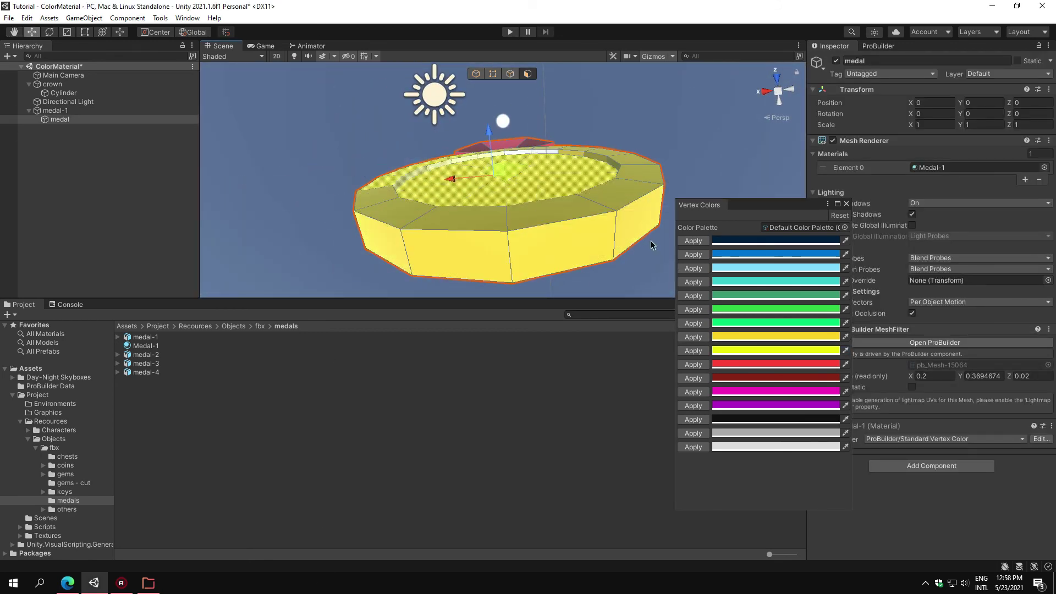
# - Select a rim element, show the ProBuilder tools, and view the medal beside the crown
pyautogui.click(589, 159)
pyautogui.click(879, 48)
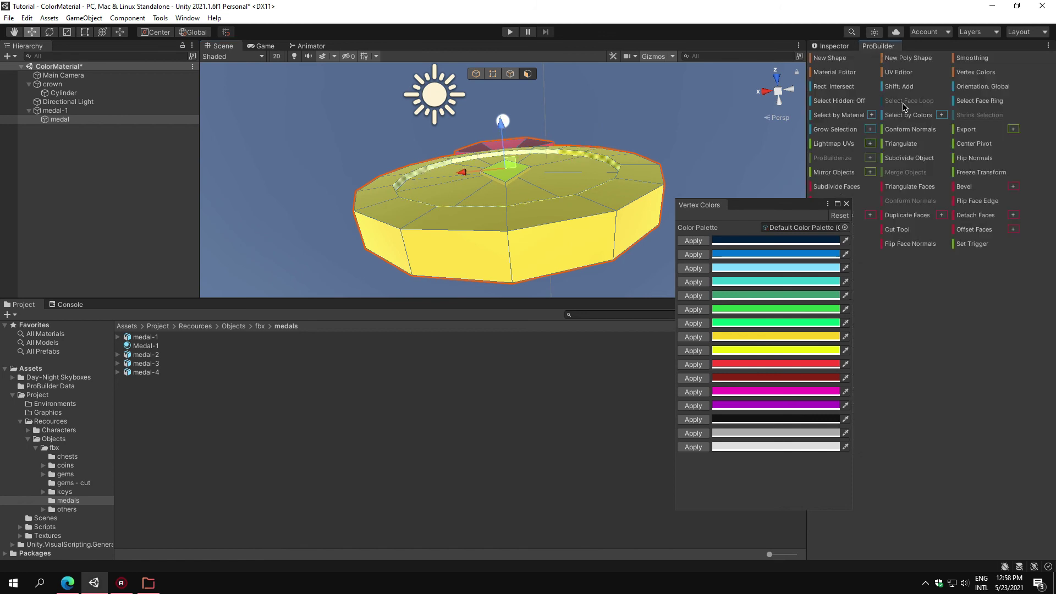
pyautogui.keyDown('alt'); pyautogui.moveTo(699, 140); pyautogui.dragTo(354, 196); pyautogui.keyUp('alt')
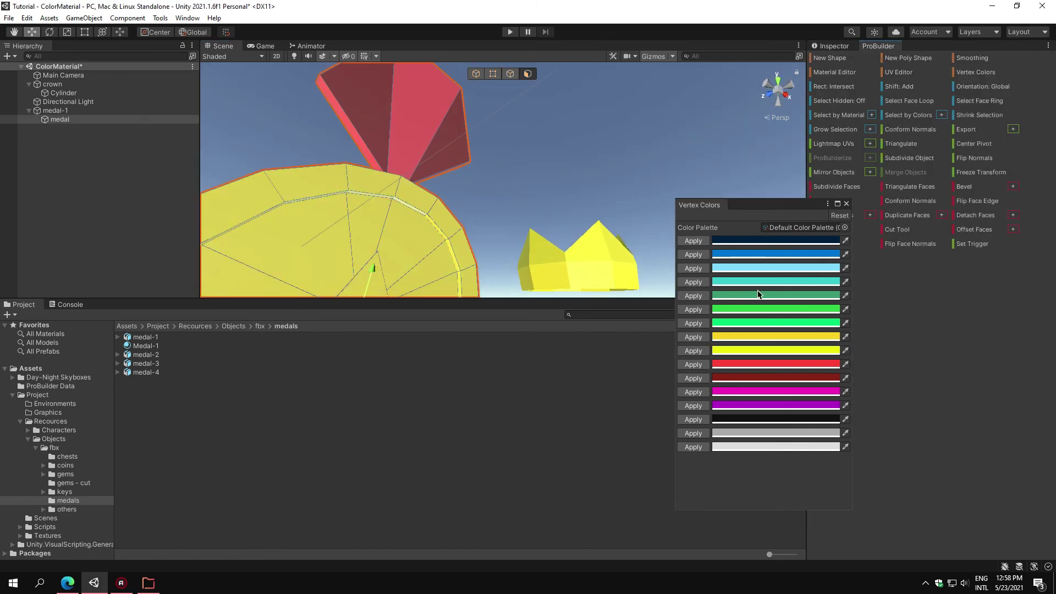
pyautogui.moveTo(514, 220)
pyautogui.keyDown('alt'); pyautogui.mouseDown()
pyautogui.moveTo(211, 221)
pyautogui.moveTo(678, 118)
pyautogui.moveTo(394, 157)
pyautogui.mouseUp(); pyautogui.keyUp('alt')
pyautogui.click(393, 157)
pyautogui.moveTo(591, 208)
pyautogui.keyDown('alt'); pyautogui.mouseDown()
pyautogui.moveTo(1041, 222)
pyautogui.moveTo(382, 221)
pyautogui.moveTo(377, 230)
pyautogui.moveTo(494, 209)
pyautogui.moveTo(344, 224)
pyautogui.mouseUp(); pyautogui.keyUp('alt')
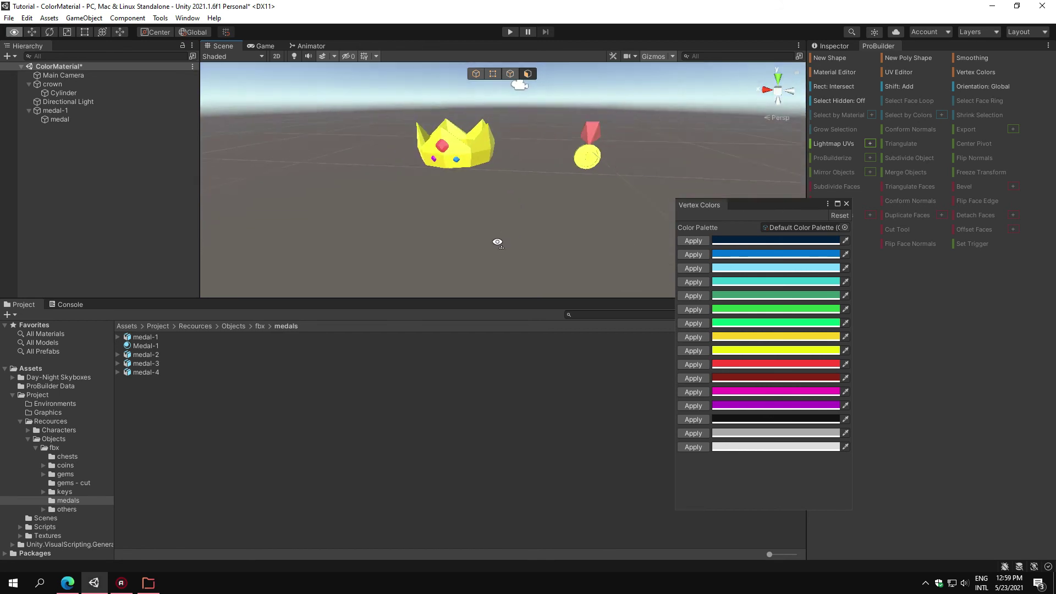
pyautogui.click(438, 199)
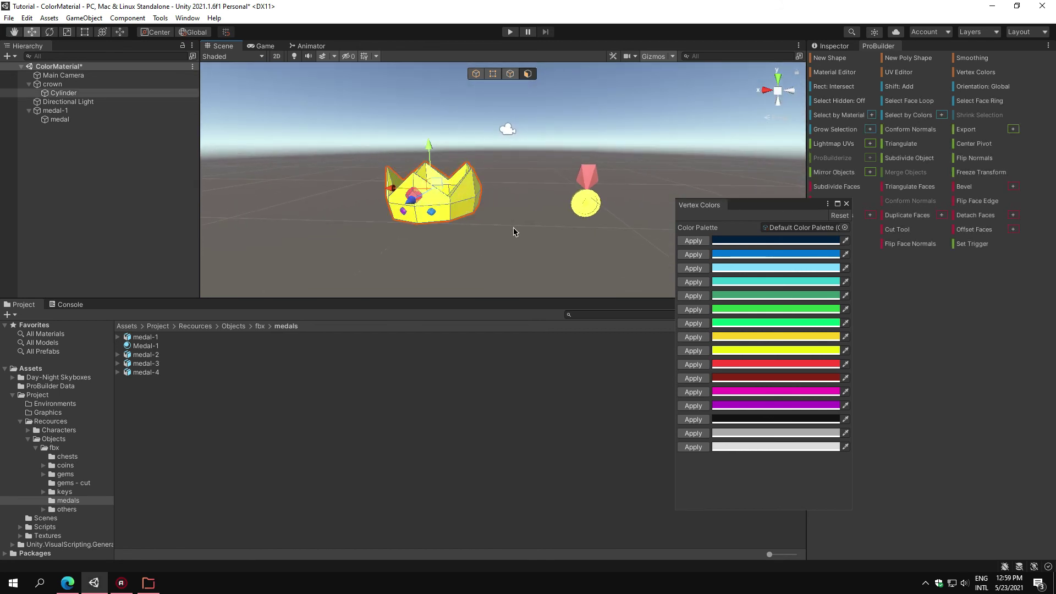